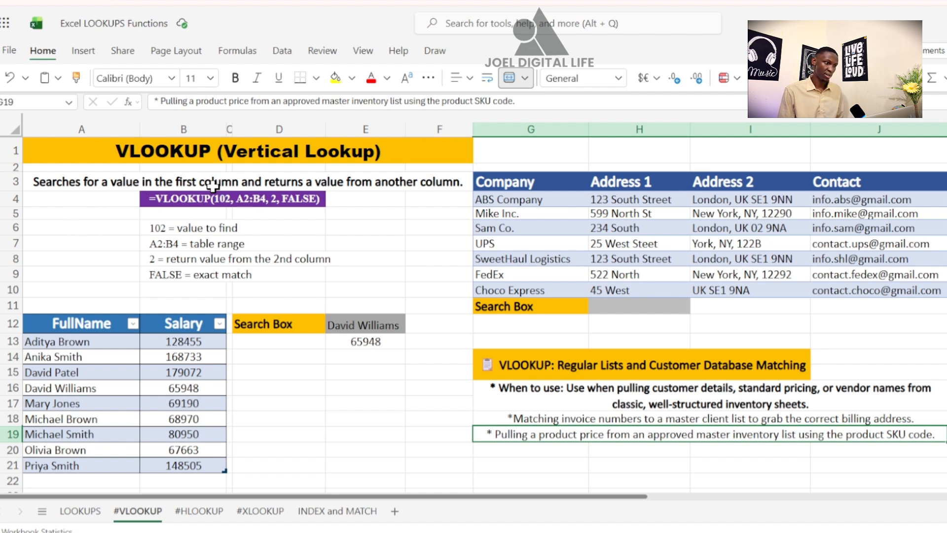
Step: Examine the VLOOKUP description, the FullName and Salary table, and the employee search box label beside it
{"action": "left_click", "coordinate": [140, 183]}
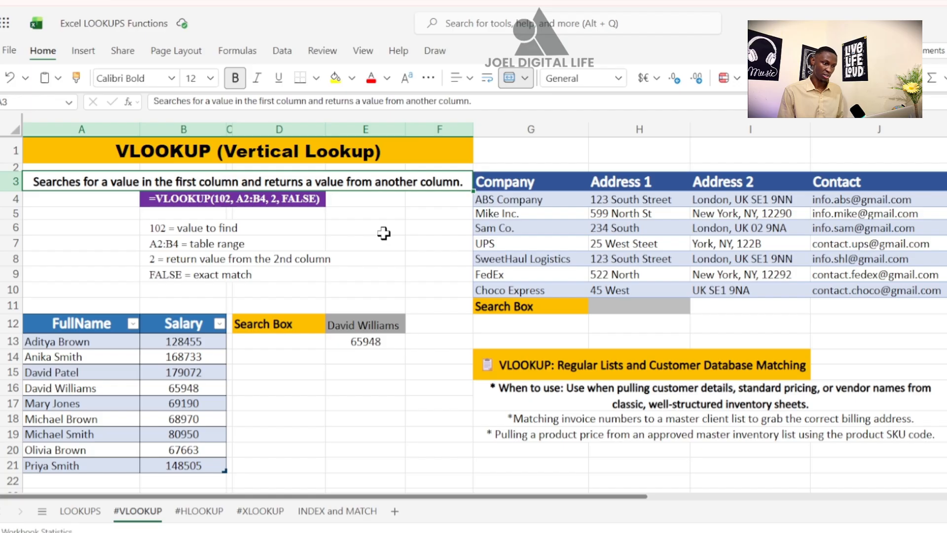
{"action": "left_click", "coordinate": [382, 232]}
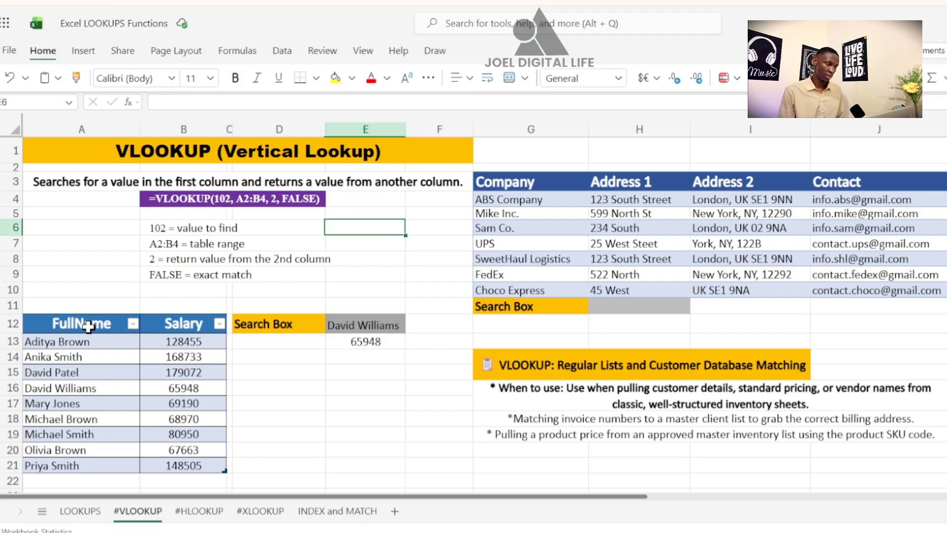
{"action": "left_click_drag", "start_coordinate": [72, 323], "coordinate": [204, 457]}
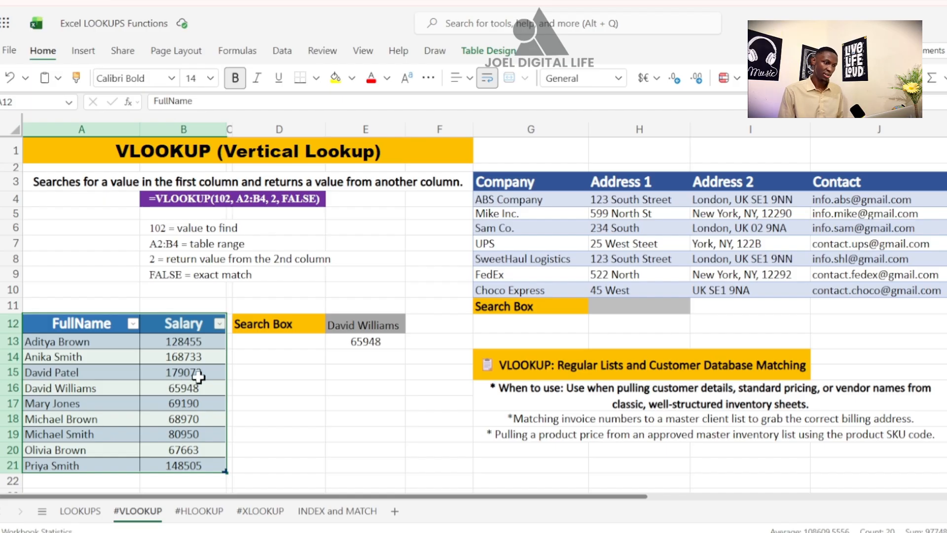
{"action": "left_click", "coordinate": [267, 372]}
{"action": "left_click", "coordinate": [291, 326]}
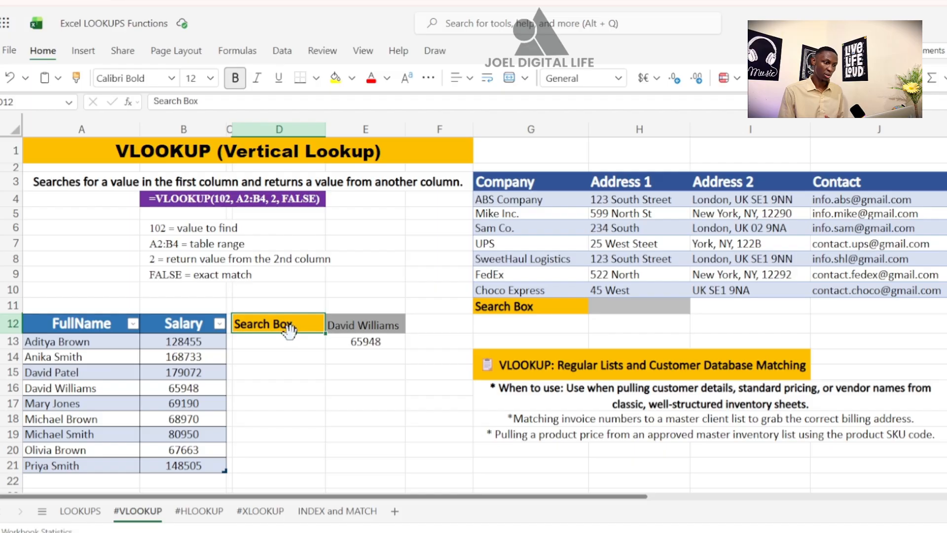
Step: Test the salary lookup by choosing another employee from the list in E12, and then choose the original employee again
{"action": "left_click", "coordinate": [380, 330]}
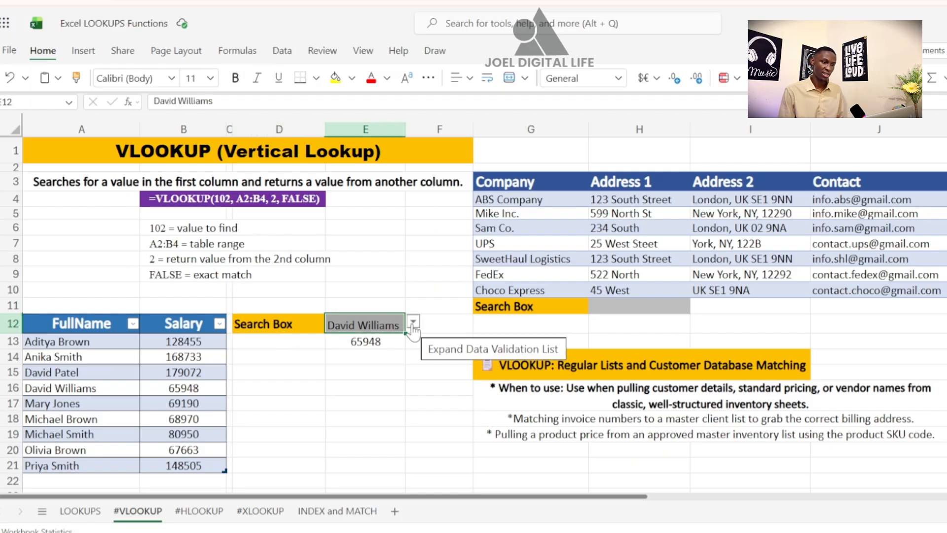
{"action": "left_click", "coordinate": [414, 323]}
{"action": "left_click", "coordinate": [373, 365]}
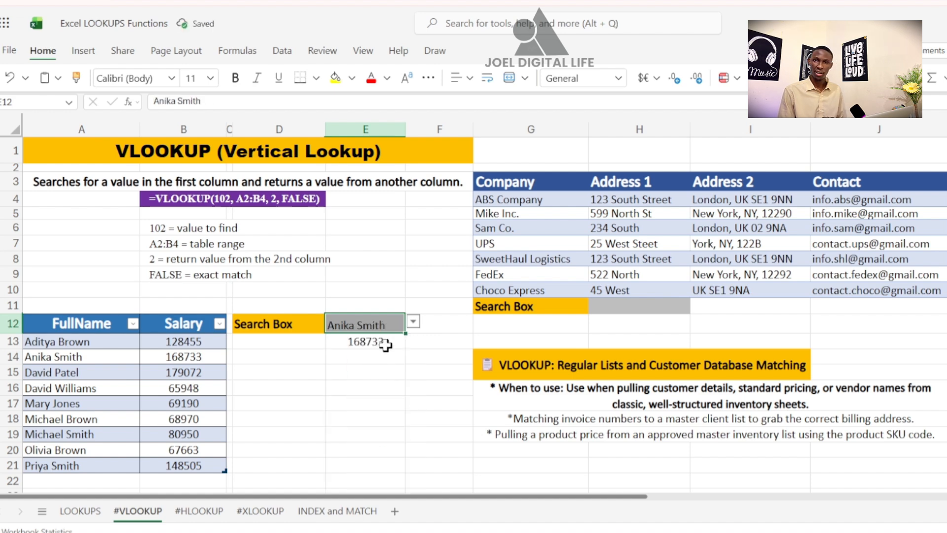
{"action": "left_click", "coordinate": [413, 322]}
{"action": "left_click", "coordinate": [360, 402]}
{"action": "left_click", "coordinate": [394, 369]}
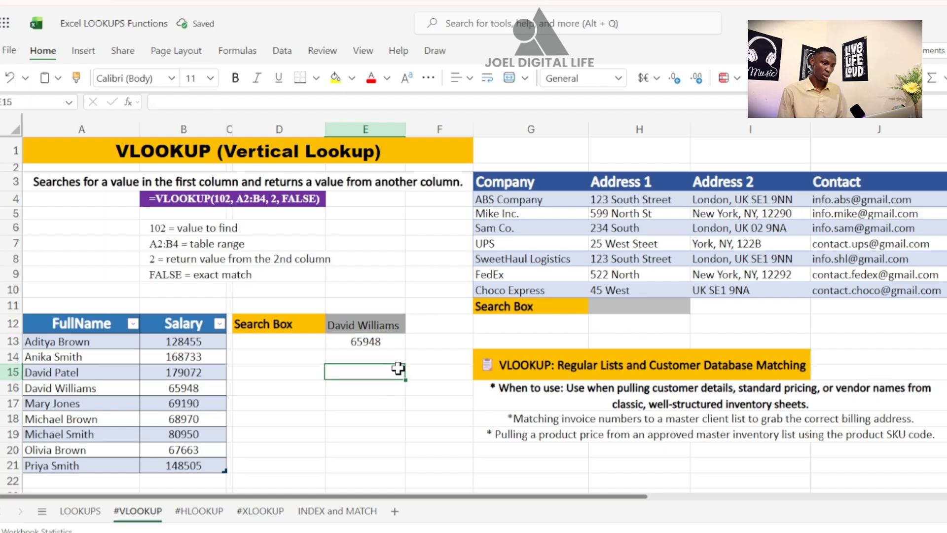
Step: Inspect the salary lookup formula in cell E13 and enlarge the formula display
{"action": "left_click", "coordinate": [366, 342]}
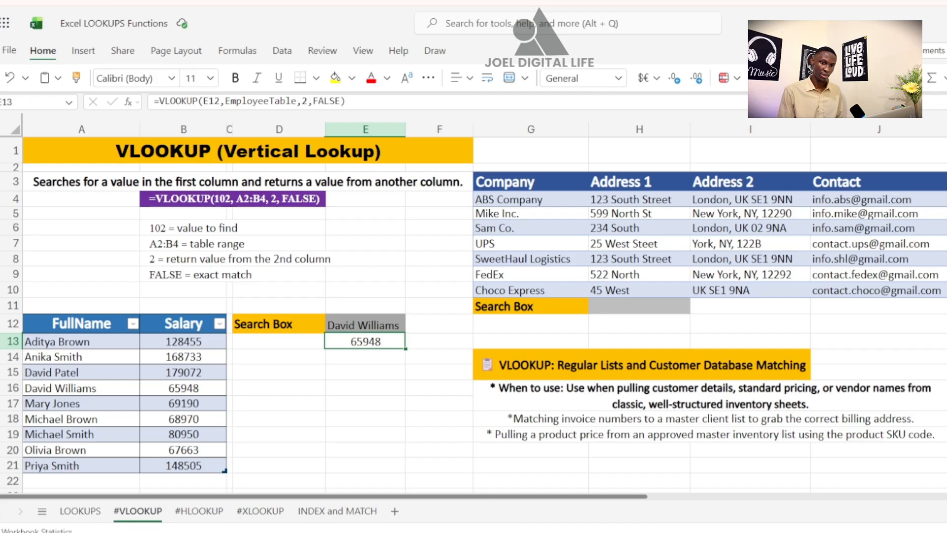
{"action": "left_click", "coordinate": [940, 102]}
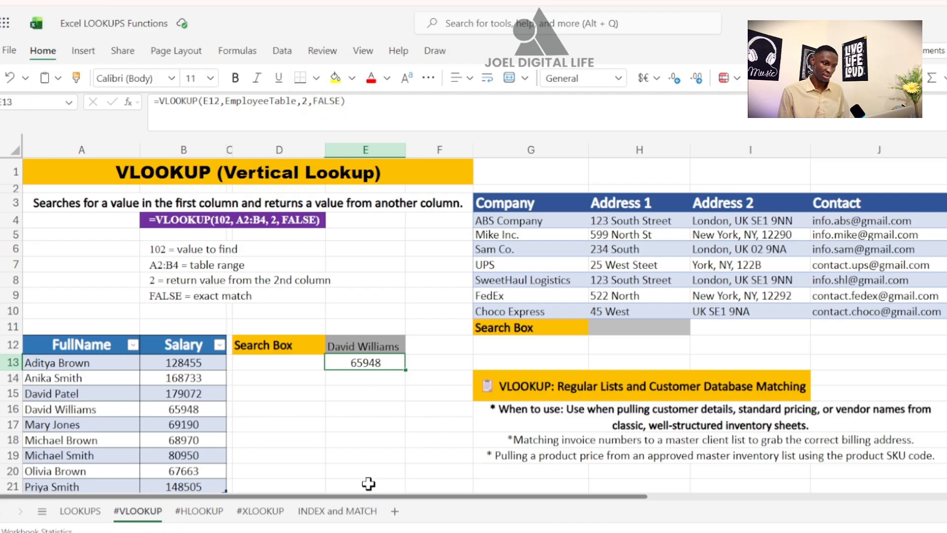
{"action": "left_click", "coordinate": [377, 451]}
Step: Examine the company table's Company, Address 1, Address 2 and Contact columns and the search box beneath them
{"action": "left_click_drag", "start_coordinate": [521, 201], "coordinate": [921, 314]}
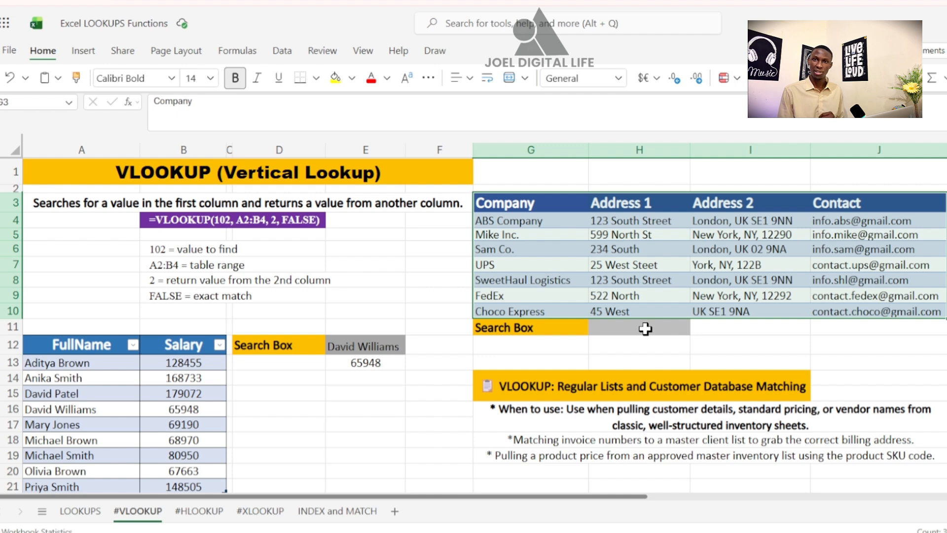
{"action": "left_click_drag", "start_coordinate": [534, 203], "coordinate": [550, 312]}
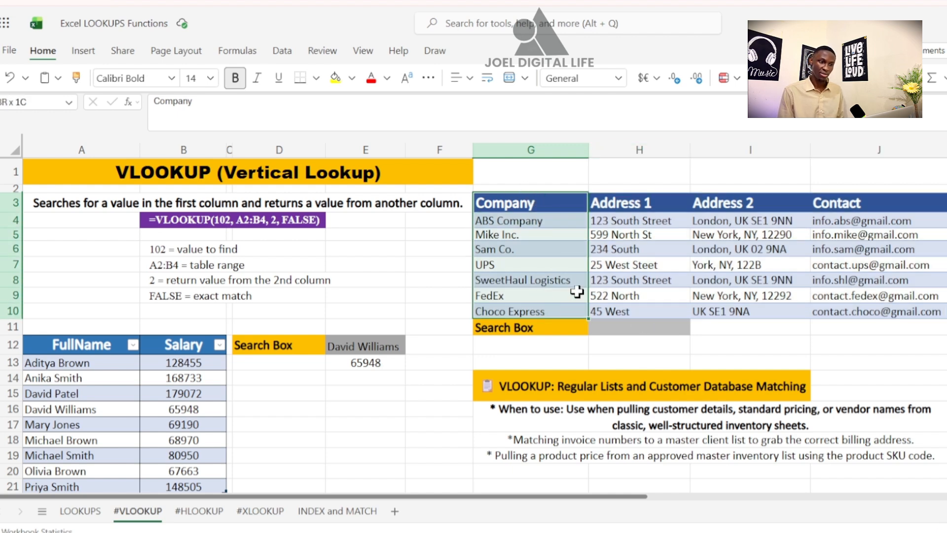
{"action": "left_click_drag", "start_coordinate": [641, 203], "coordinate": [651, 297]}
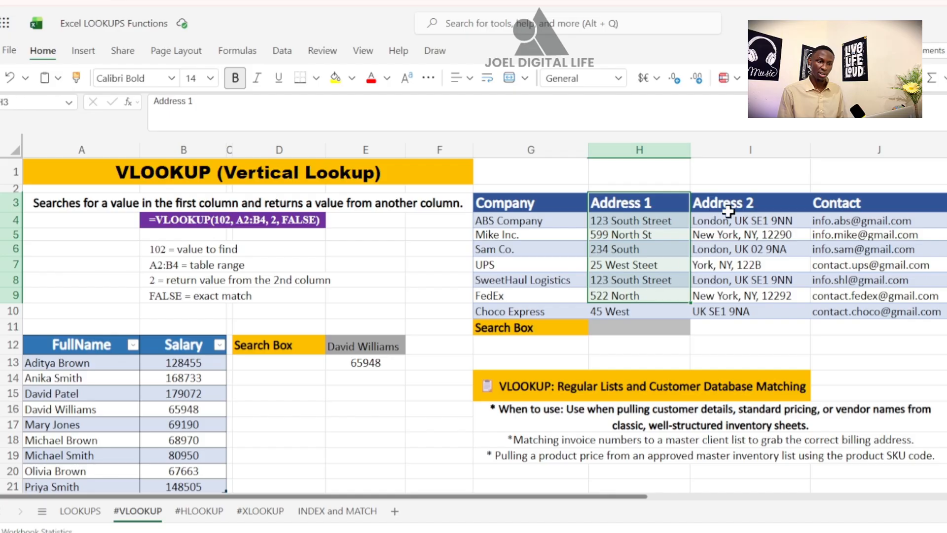
{"action": "left_click_drag", "start_coordinate": [728, 207], "coordinate": [743, 296]}
{"action": "left_click_drag", "start_coordinate": [834, 209], "coordinate": [847, 302]}
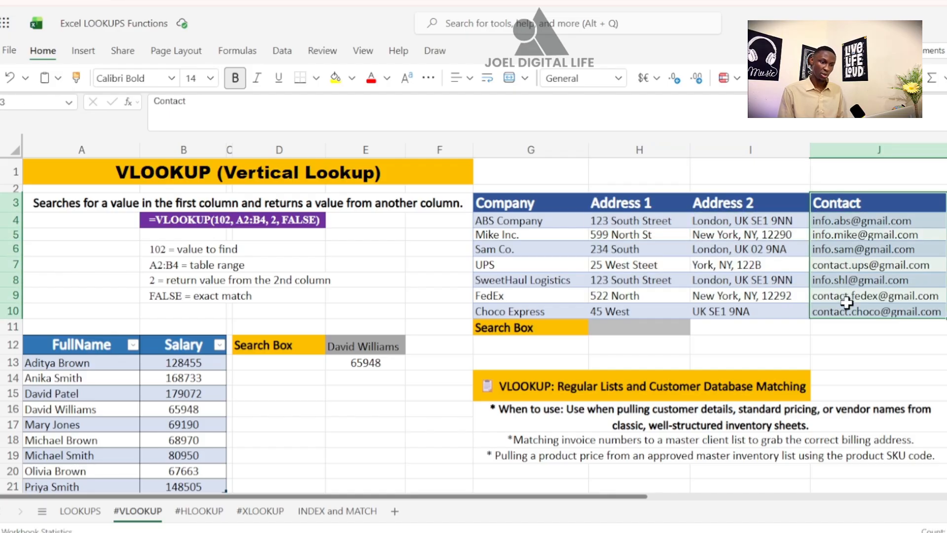
{"action": "left_click", "coordinate": [539, 327]}
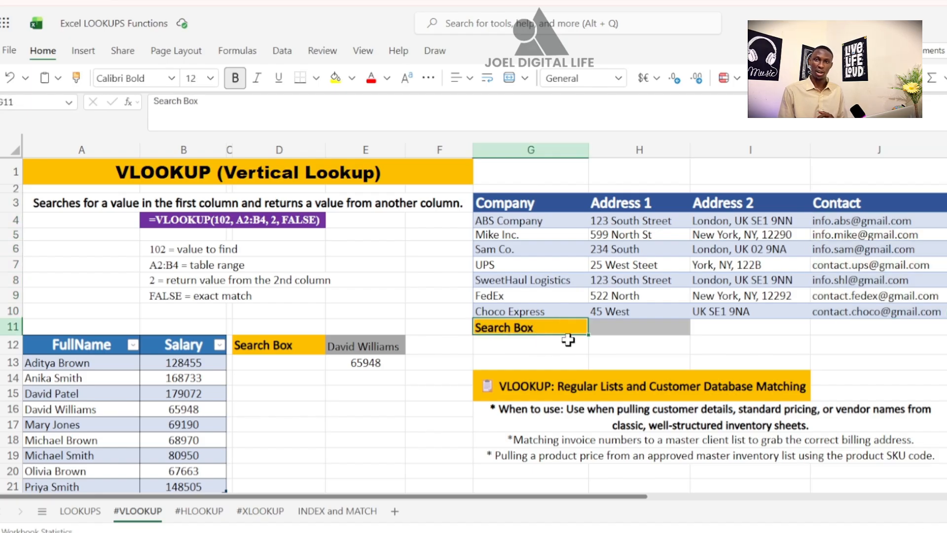
{"action": "left_click", "coordinate": [627, 329]}
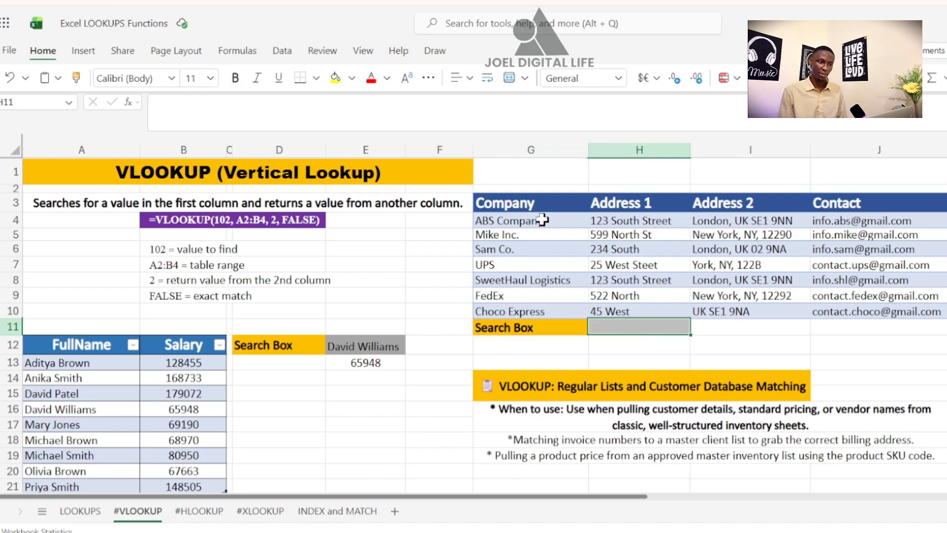
{"action": "left_click_drag", "start_coordinate": [542, 220], "coordinate": [547, 311]}
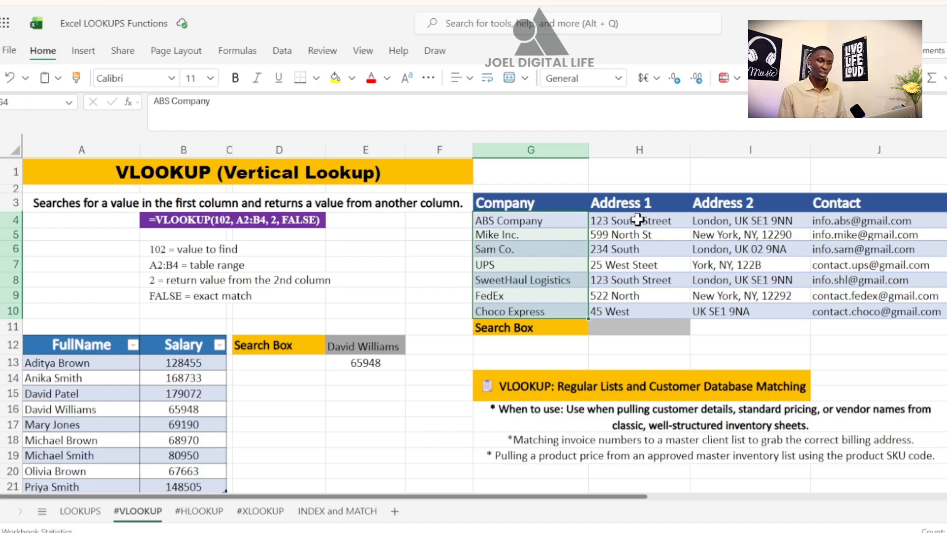
{"action": "left_click_drag", "start_coordinate": [638, 220], "coordinate": [634, 310]}
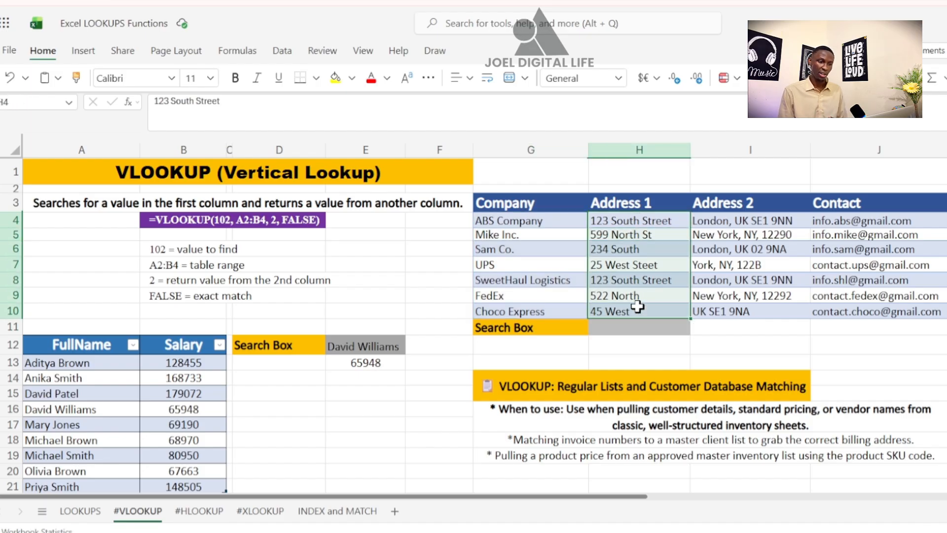
Step: Start a VLOOKUP formula in cell H12 with the company search box cell H11 as the lookup value
{"action": "left_click", "coordinate": [627, 328]}
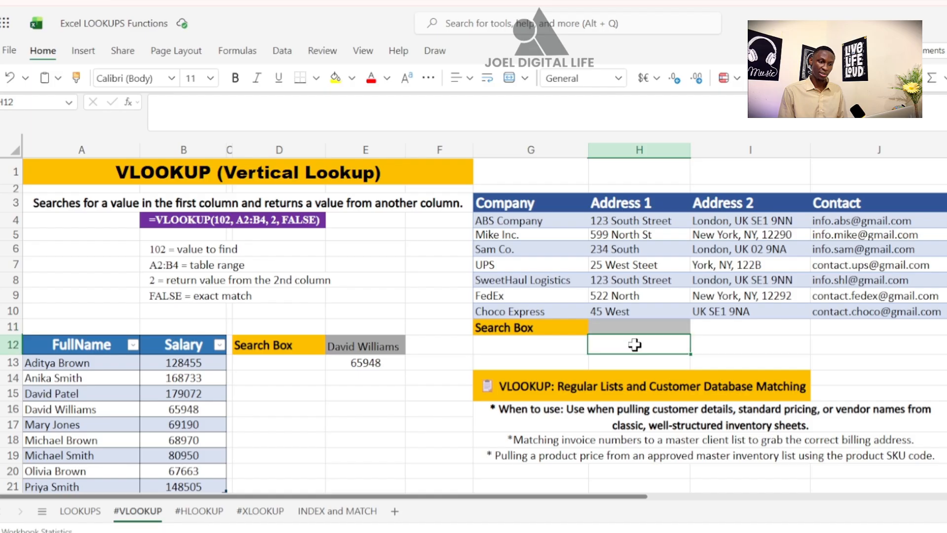
{"action": "left_click", "coordinate": [636, 342]}
{"action": "left_click", "coordinate": [628, 327]}
{"action": "left_click", "coordinate": [630, 341]}
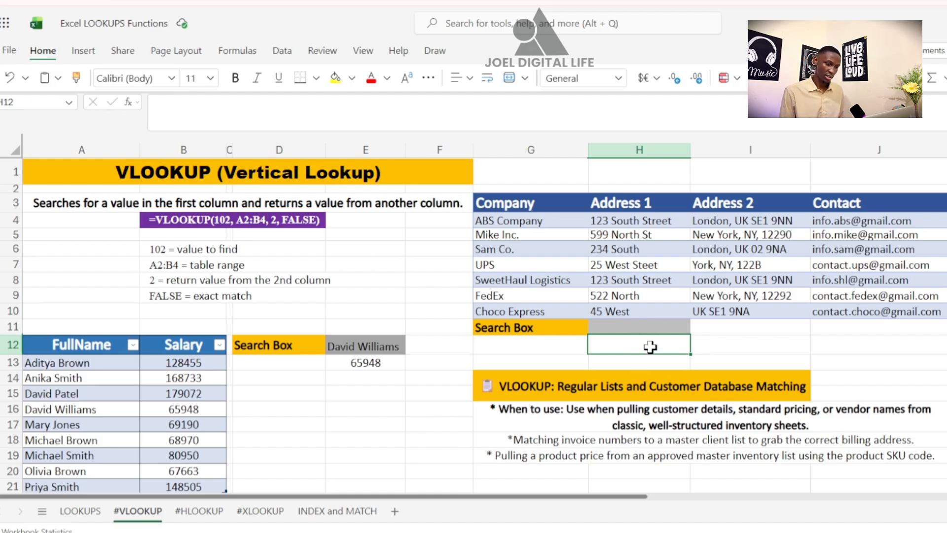
{"action": "type", "text": "="}
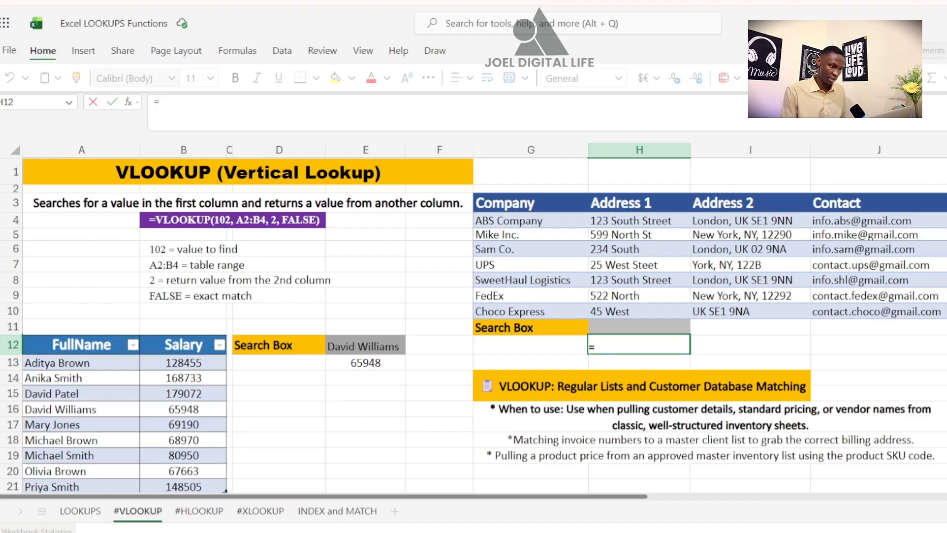
{"action": "type", "text": "vloo"}
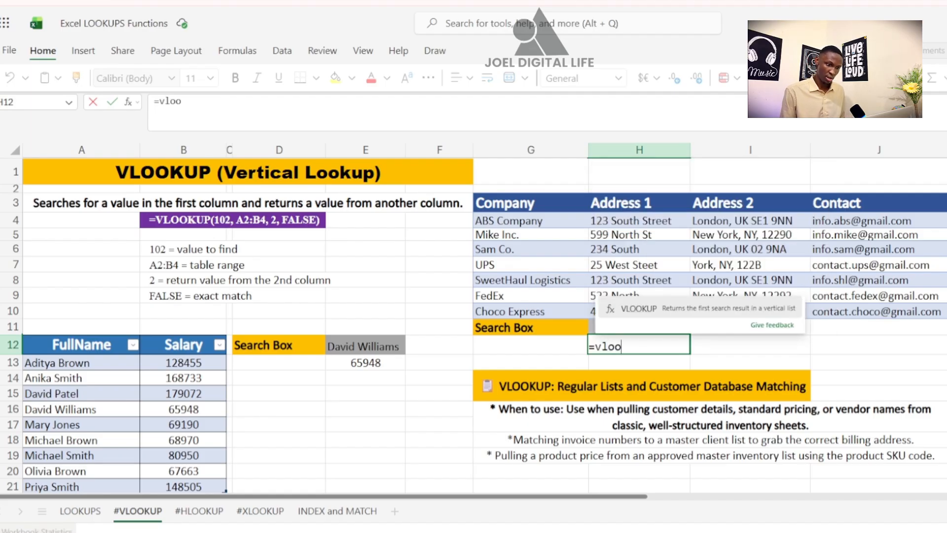
{"action": "left_click", "coordinate": [647, 316]}
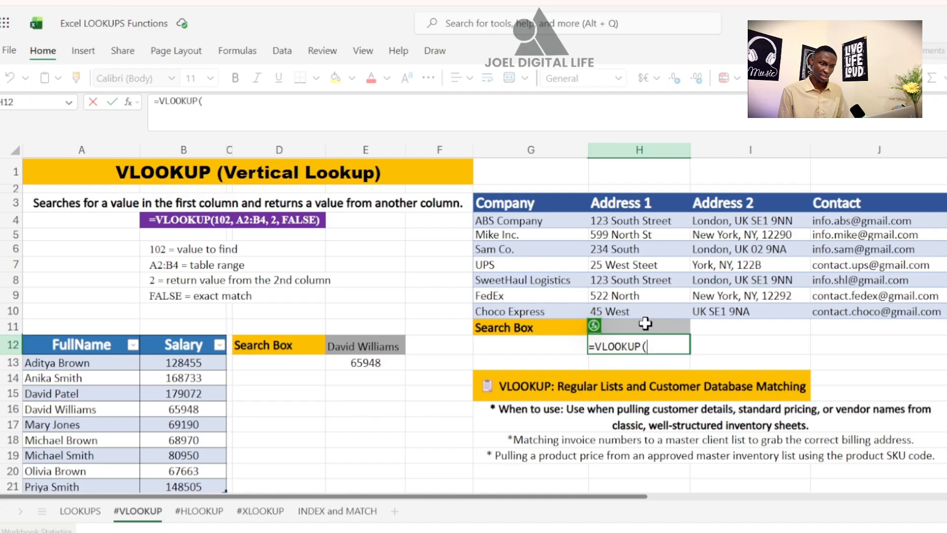
{"action": "left_click", "coordinate": [595, 326]}
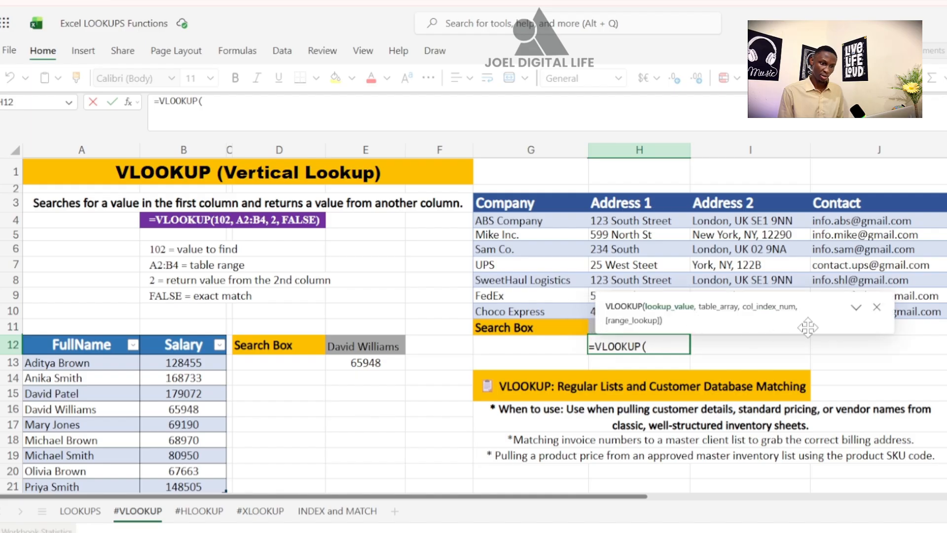
{"action": "left_click_drag", "start_coordinate": [808, 312], "coordinate": [932, 344]}
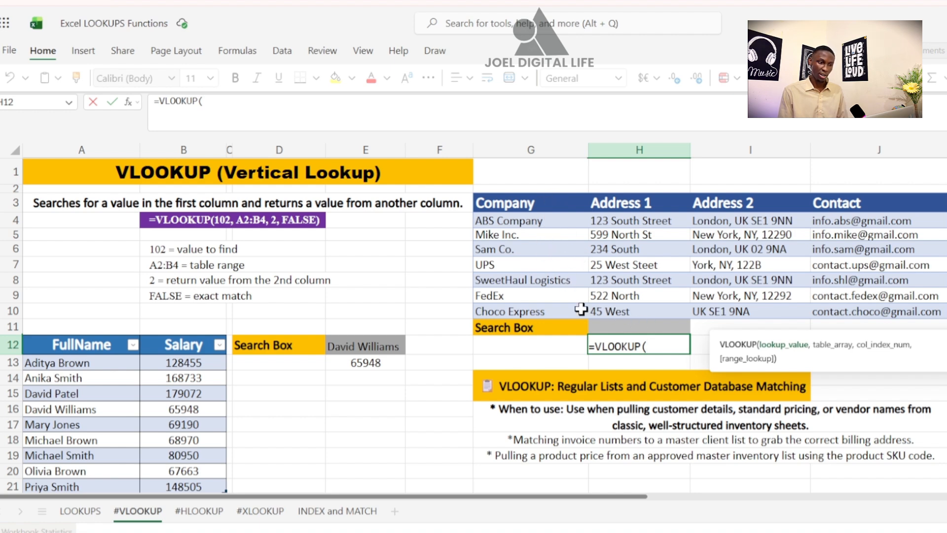
{"action": "left_click", "coordinate": [645, 327]}
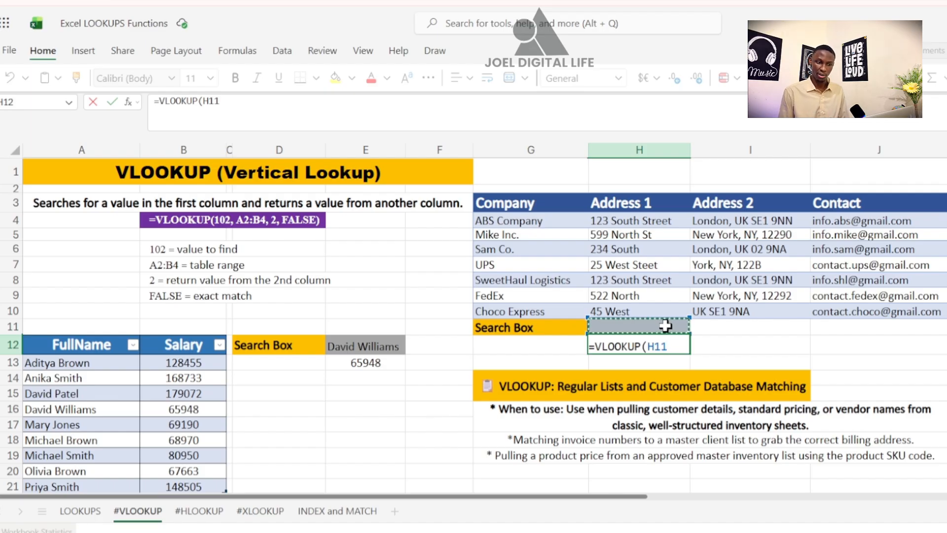
{"action": "type", "text": ","}
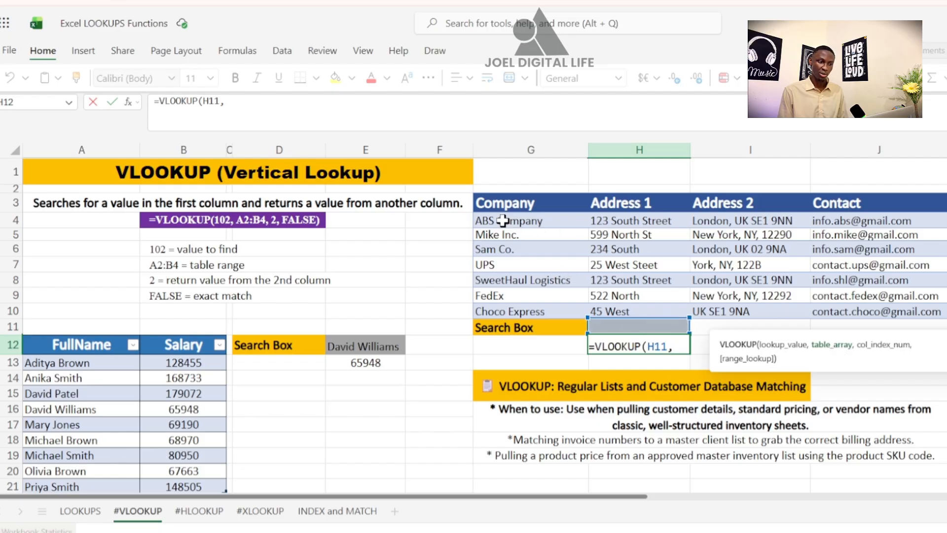
Step: Complete the H12 VLOOKUP formula with table range G3:J10, column index 2 and FALSE for an exact match
{"action": "left_click_drag", "start_coordinate": [504, 203], "coordinate": [871, 310]}
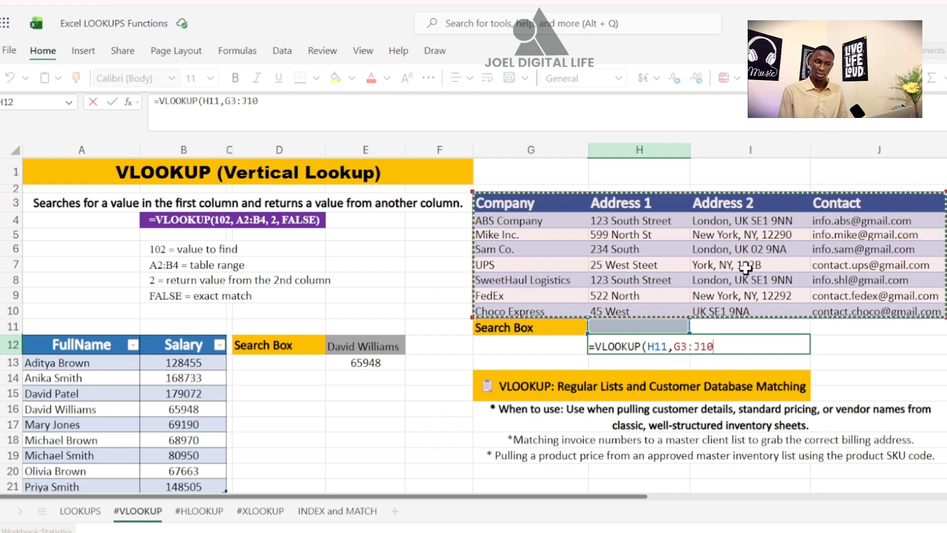
{"action": "type", "text": ","}
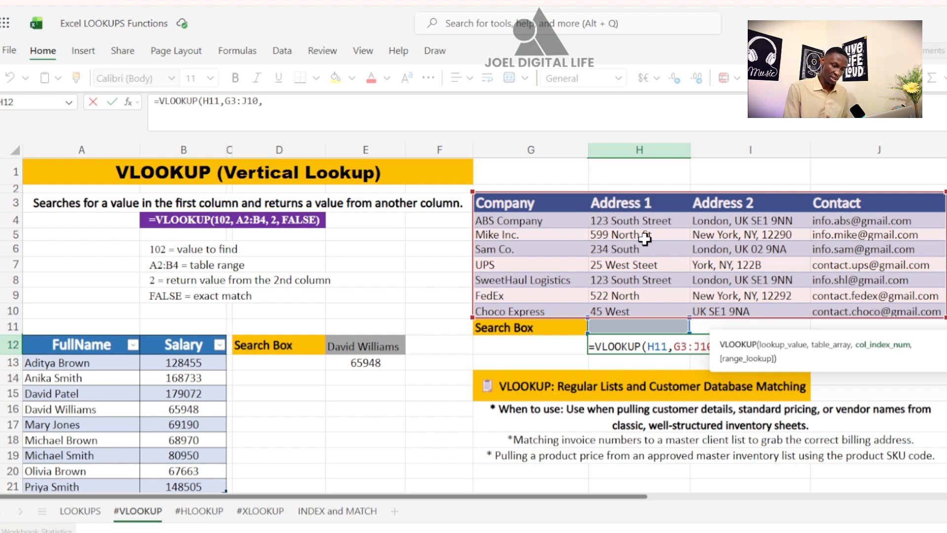
{"action": "type", "text": "3"}
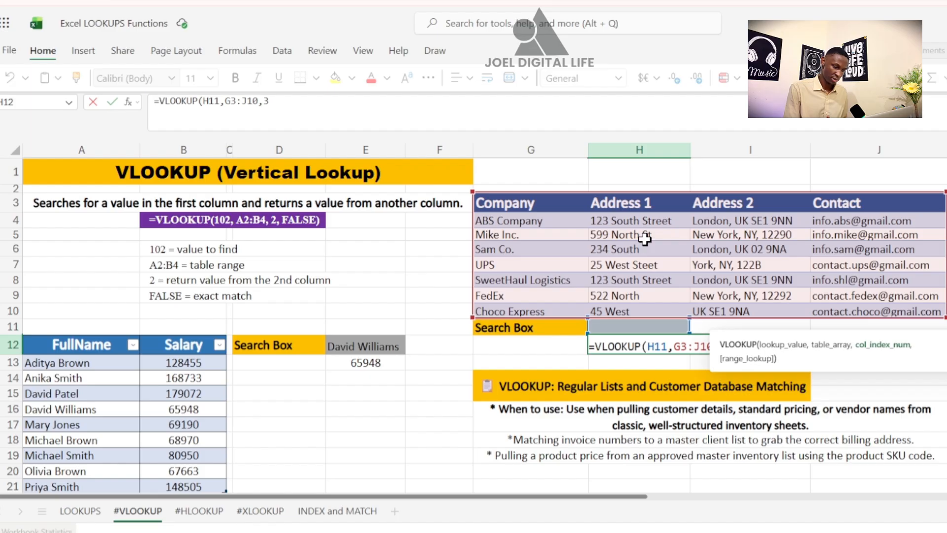
{"action": "key", "text": "BackSpace"}
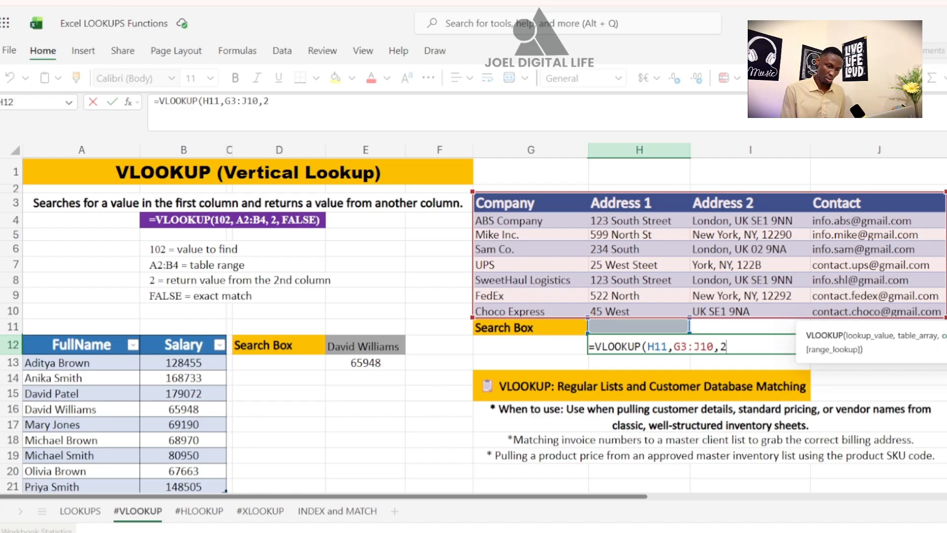
{"action": "type", "text": ","}
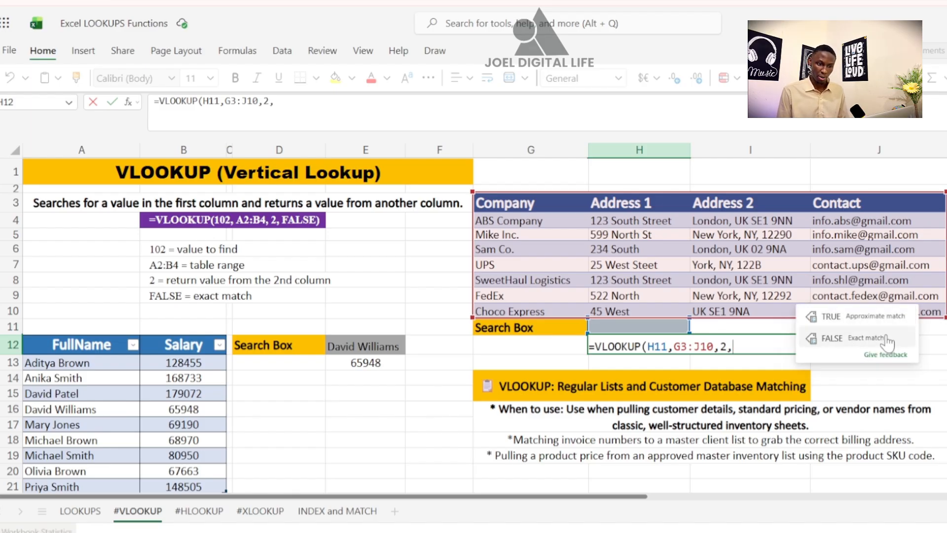
{"action": "left_click", "coordinate": [835, 347]}
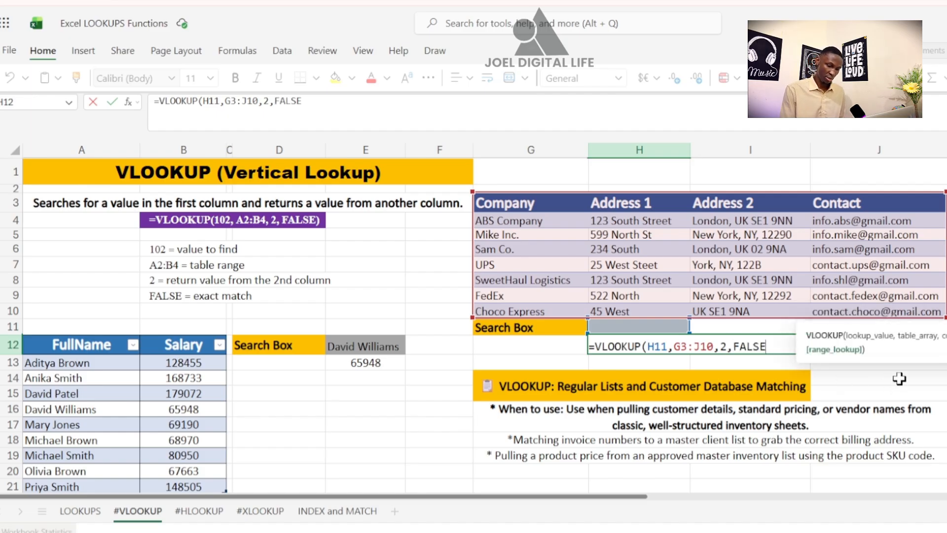
{"action": "type", "text": ")"}
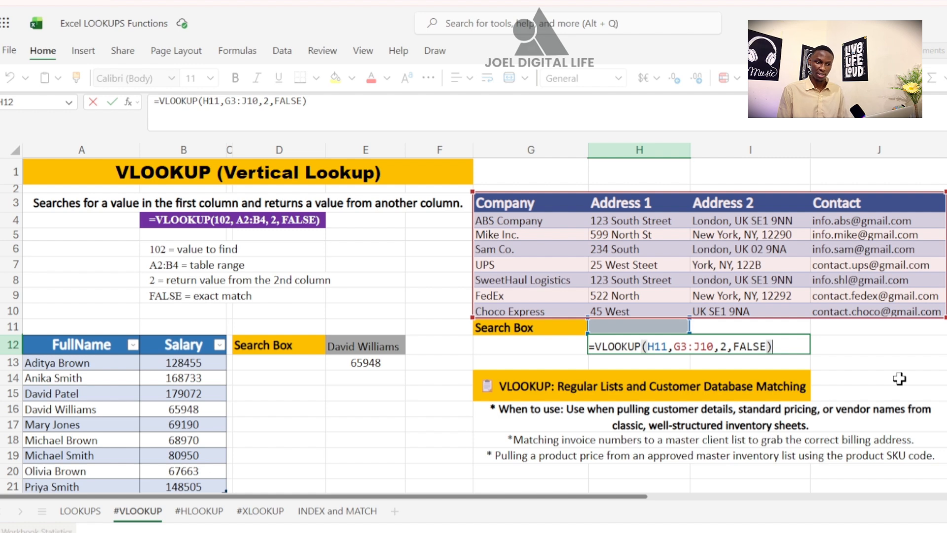
{"action": "key", "text": "Return"}
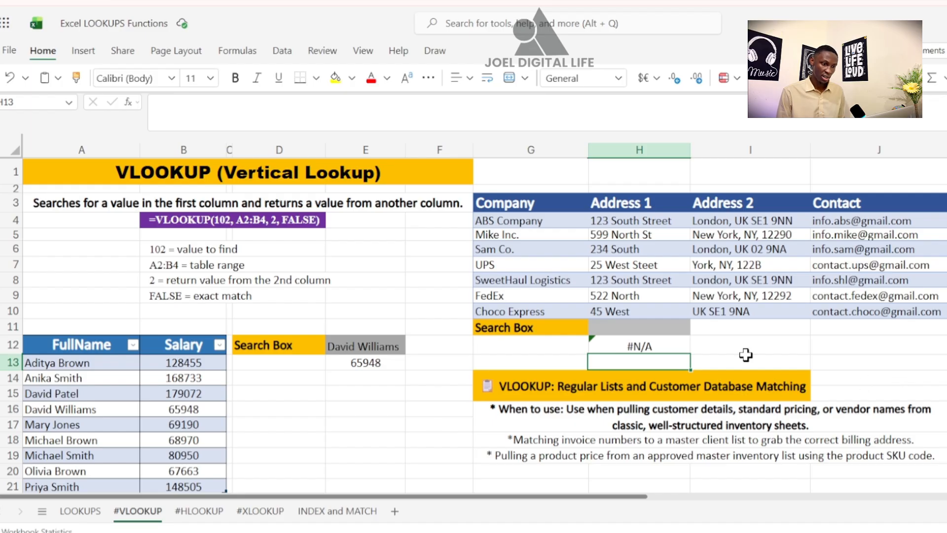
Step: Copy the company name UPS from cell G7 into the company search box H11
{"action": "left_click", "coordinate": [625, 327]}
{"action": "left_click", "coordinate": [487, 266]}
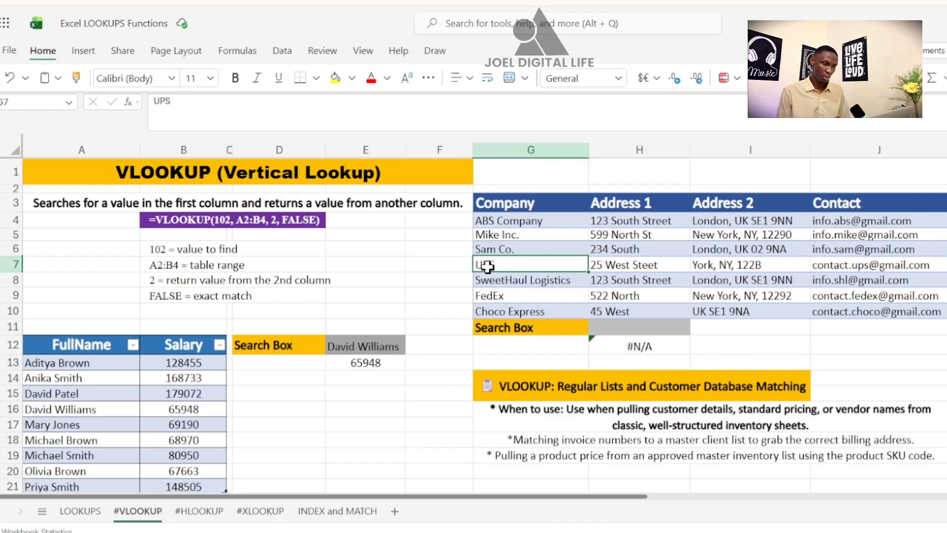
{"action": "key", "text": "ctrl+c"}
{"action": "left_click", "coordinate": [641, 327]}
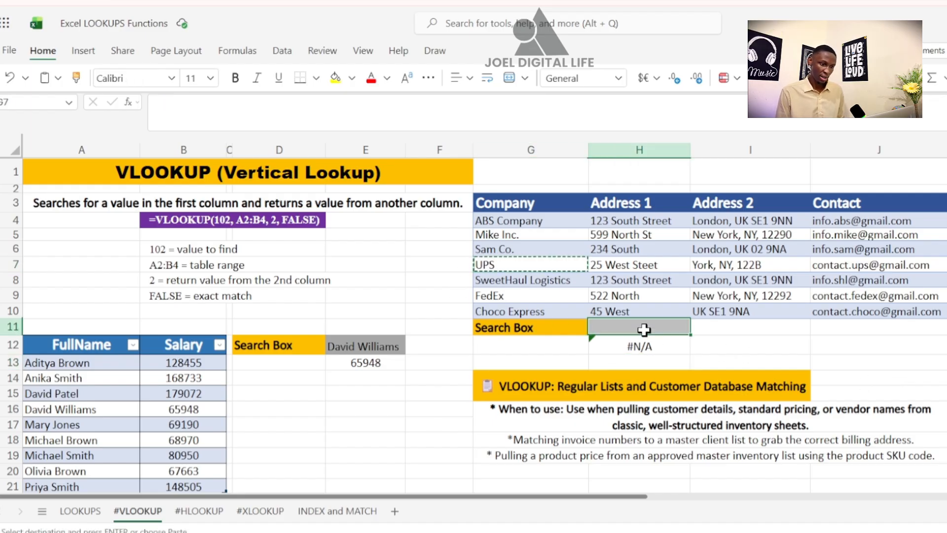
{"action": "key", "text": "ctrl+v"}
{"action": "left_click", "coordinate": [751, 330]}
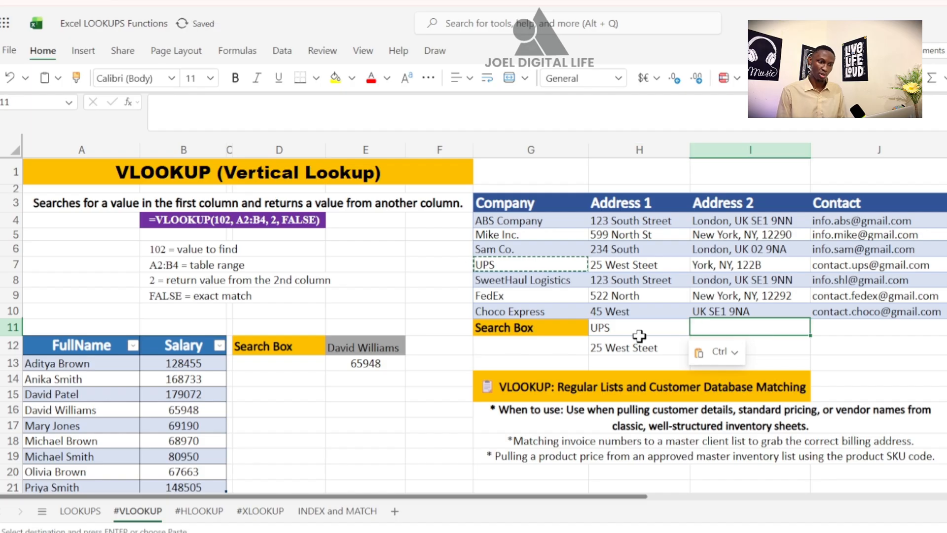
{"action": "left_click", "coordinate": [846, 363]}
{"action": "double_click", "coordinate": [786, 348]}
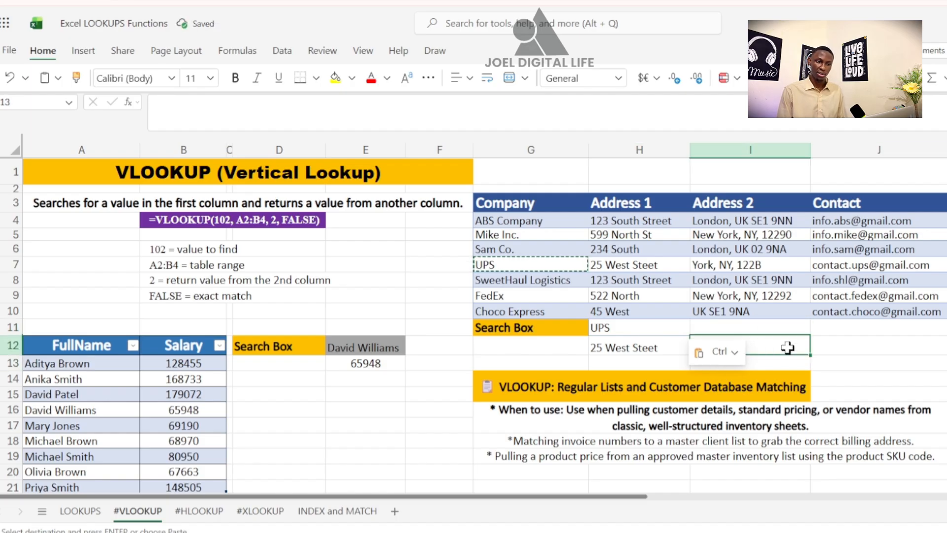
{"action": "left_click", "coordinate": [785, 365]}
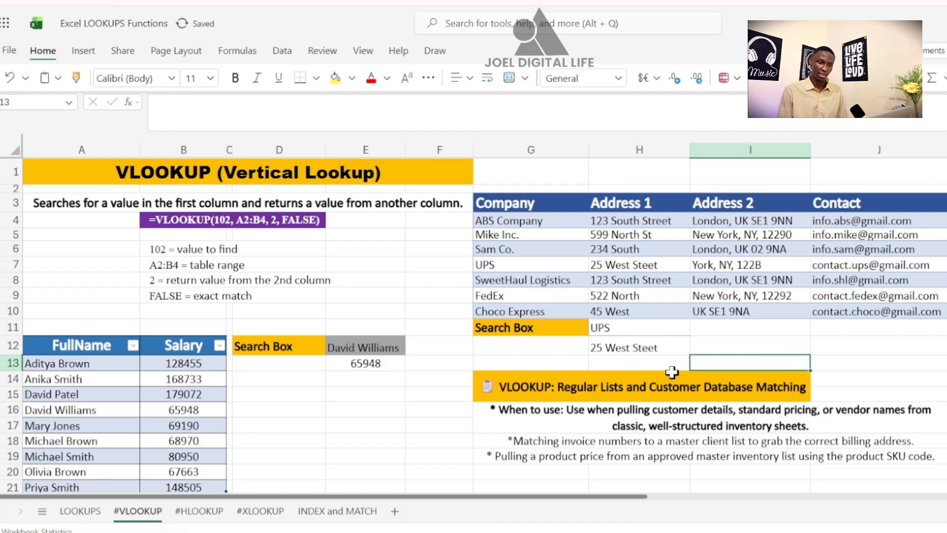
Step: Compare the address returned below the company search box with the UPS row in the company table
{"action": "left_click", "coordinate": [623, 327]}
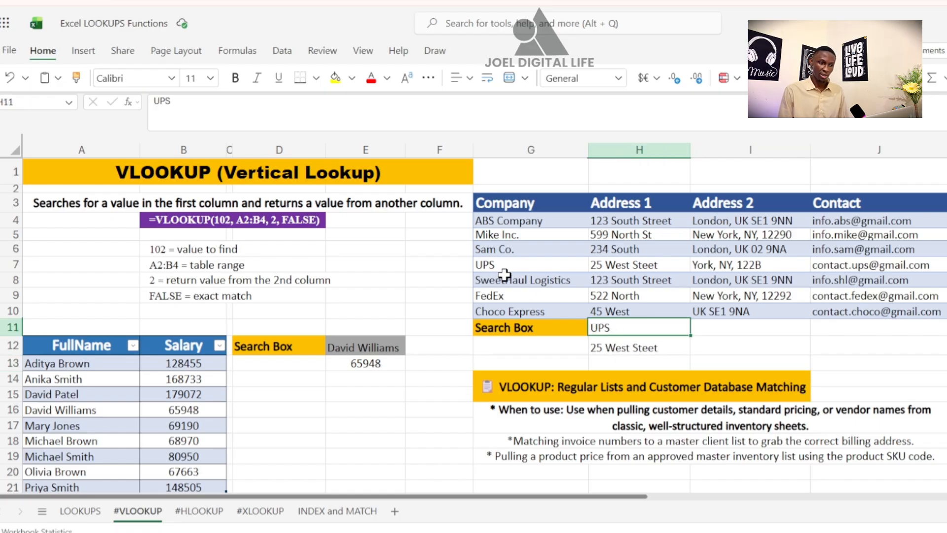
{"action": "left_click_drag", "start_coordinate": [496, 269], "coordinate": [575, 267]}
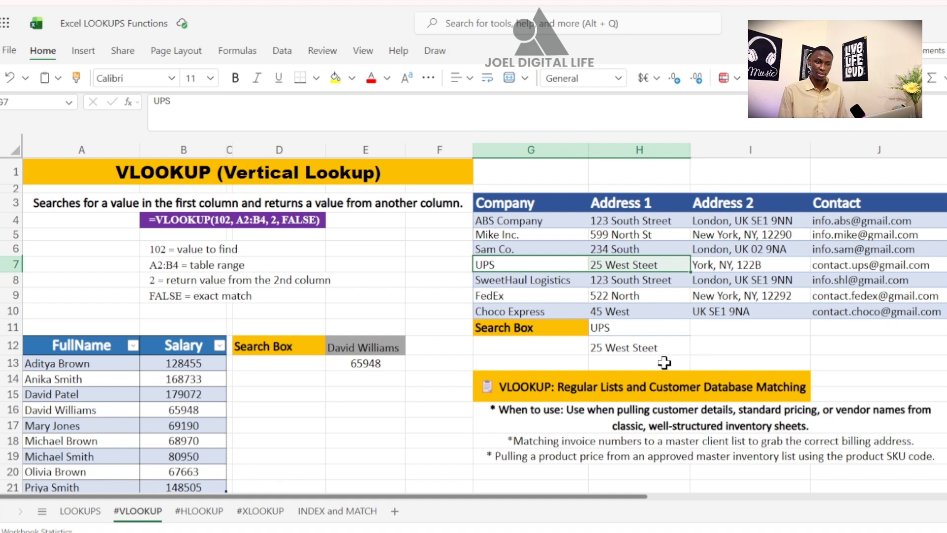
{"action": "left_click", "coordinate": [734, 344]}
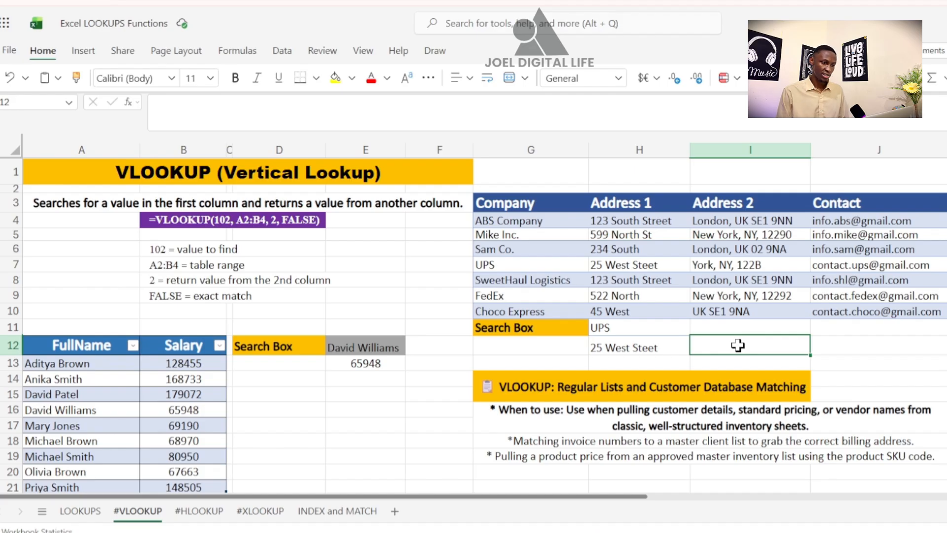
Step: Change the salary search box E12 to the employee listed in row 17, using its existing choice list
{"action": "left_click", "coordinate": [345, 345]}
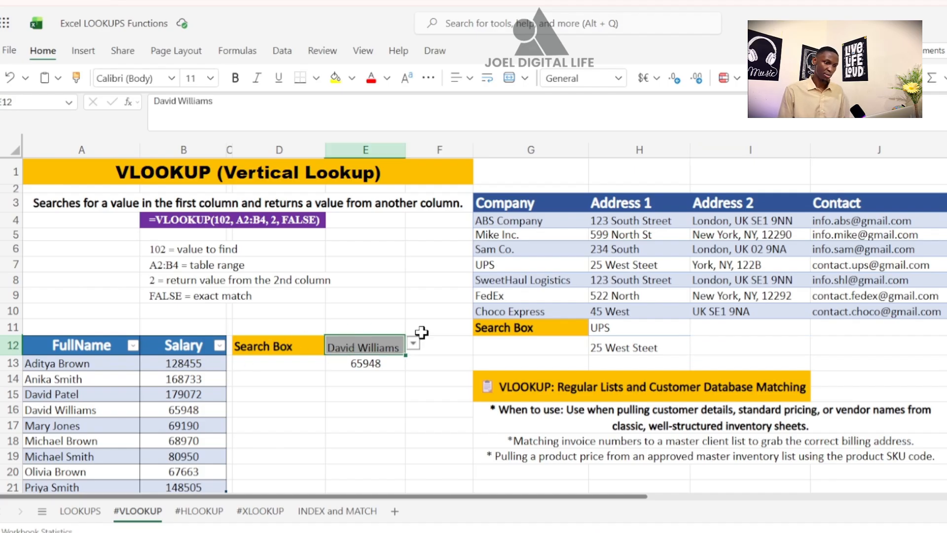
{"action": "left_click", "coordinate": [414, 344]}
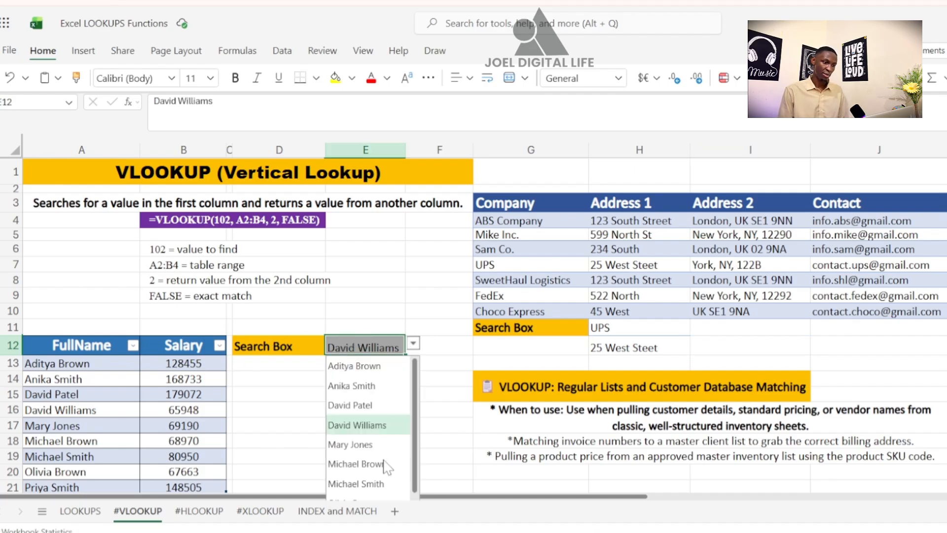
{"action": "left_click", "coordinate": [362, 445]}
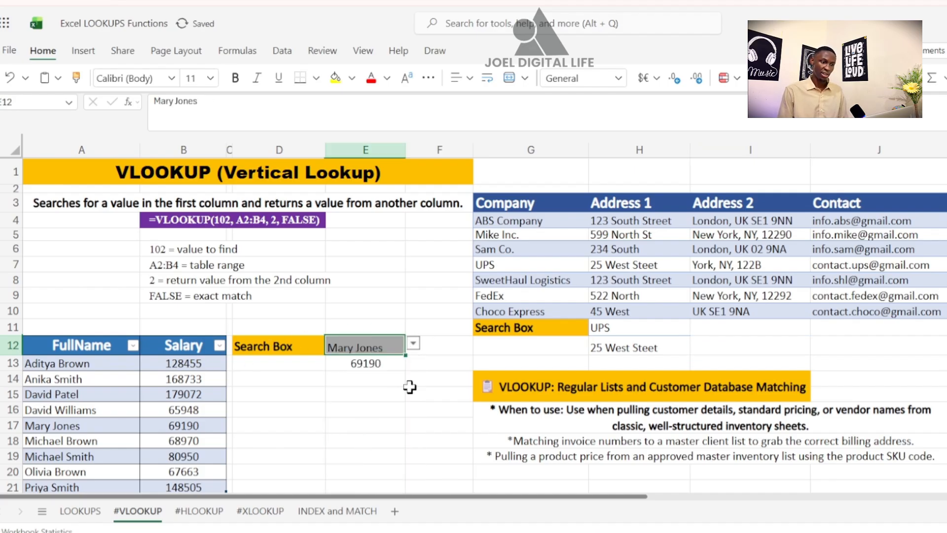
Step: Clear the company name from the search box cell H11
{"action": "left_click", "coordinate": [623, 327]}
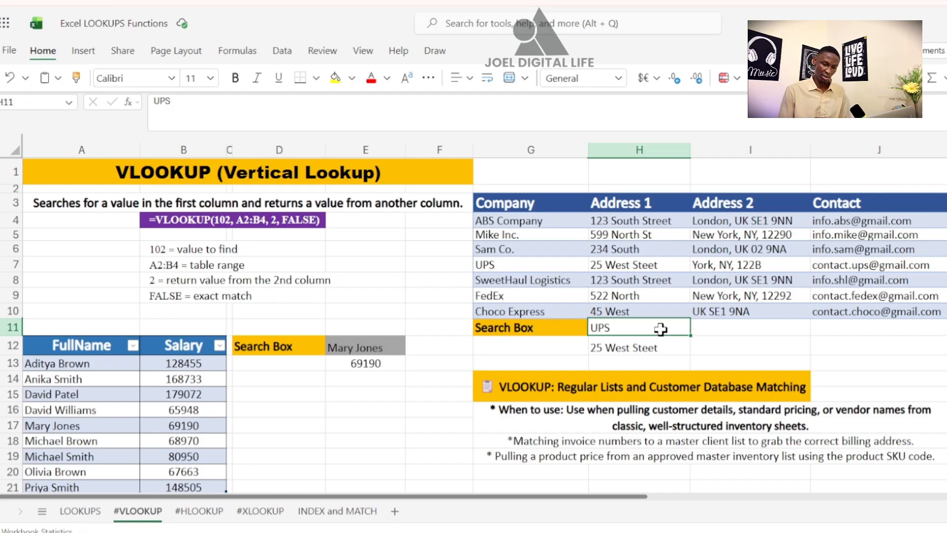
{"action": "key", "text": "Delete"}
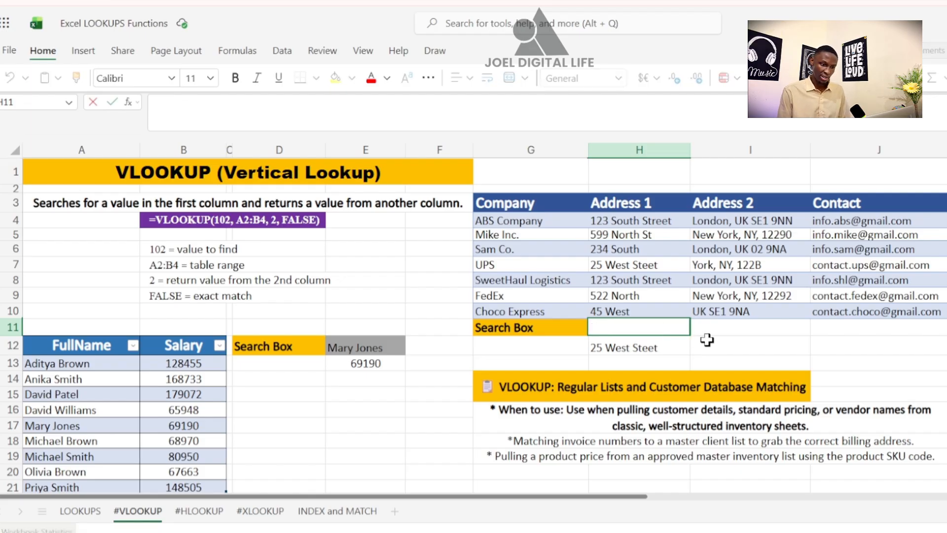
{"action": "left_click", "coordinate": [704, 342]}
Step: Apply List data validation to the company search box H11 with the source range =$G$4:$G$10
{"action": "left_click", "coordinate": [660, 323]}
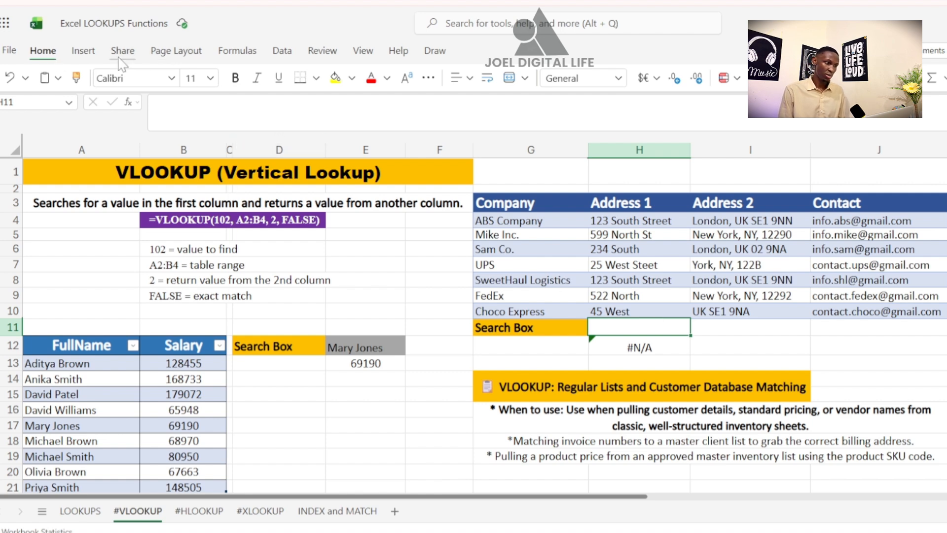
{"action": "left_click", "coordinate": [282, 51]}
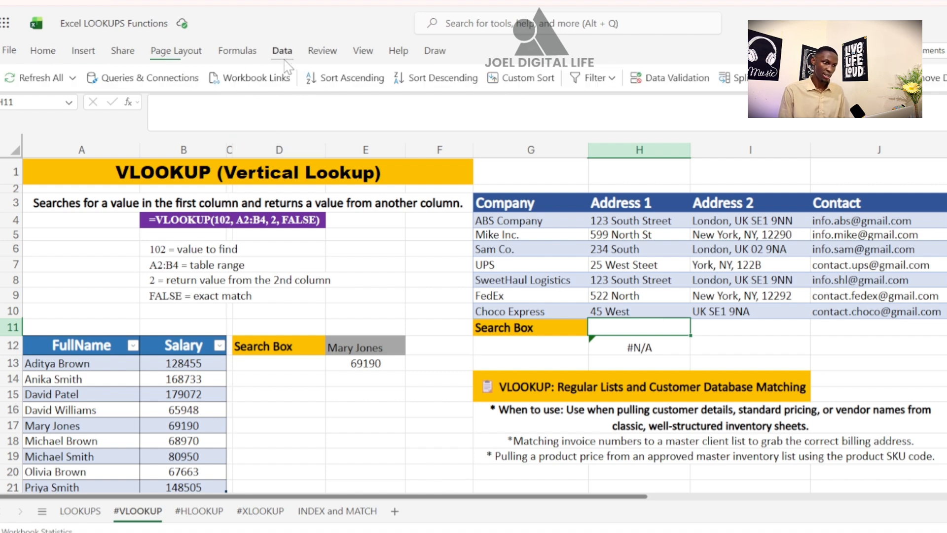
{"action": "left_click", "coordinate": [660, 83]}
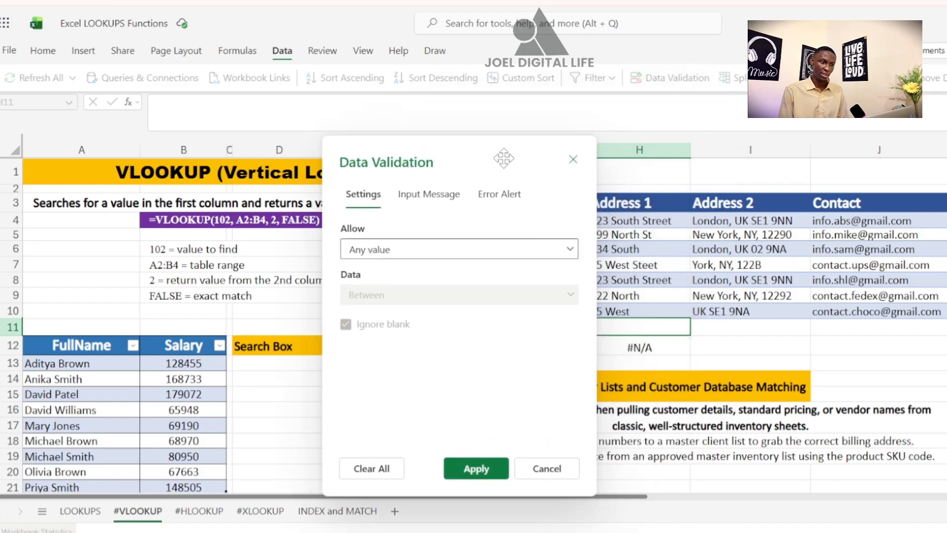
{"action": "left_click_drag", "start_coordinate": [504, 158], "coordinate": [354, 173]}
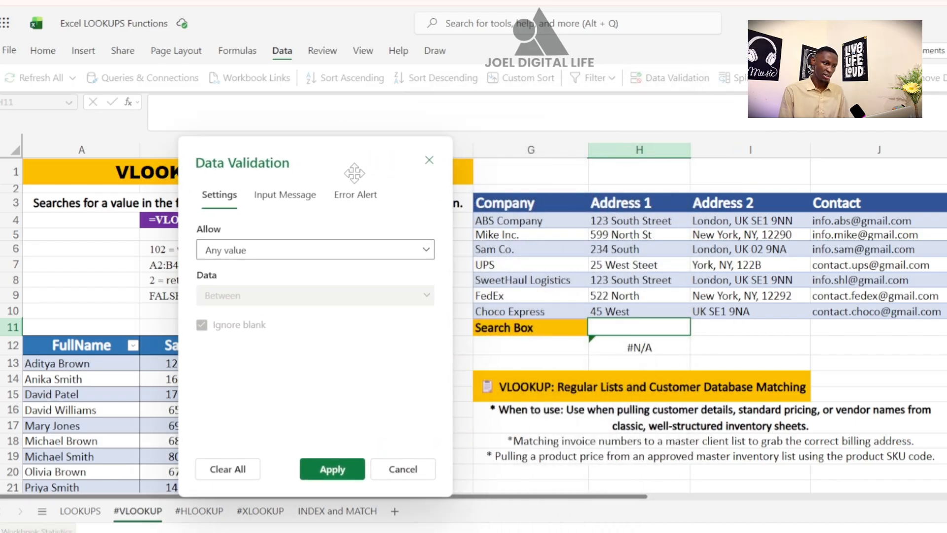
{"action": "left_click", "coordinate": [426, 249]}
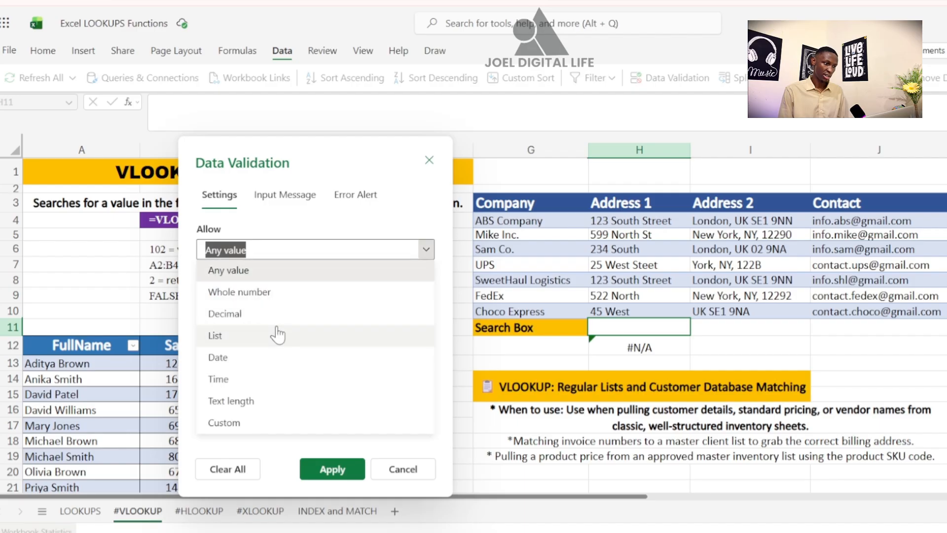
{"action": "left_click", "coordinate": [270, 336]}
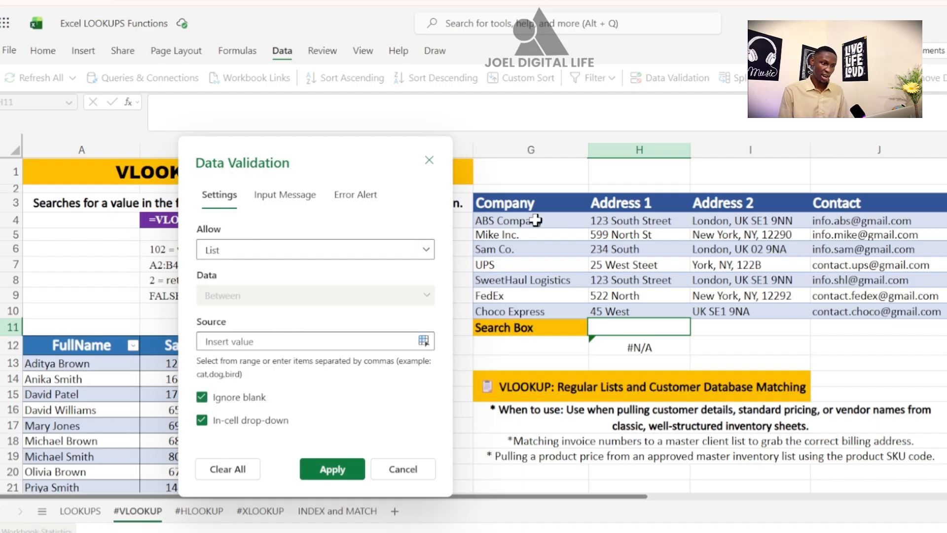
{"action": "left_click_drag", "start_coordinate": [533, 221], "coordinate": [536, 303]}
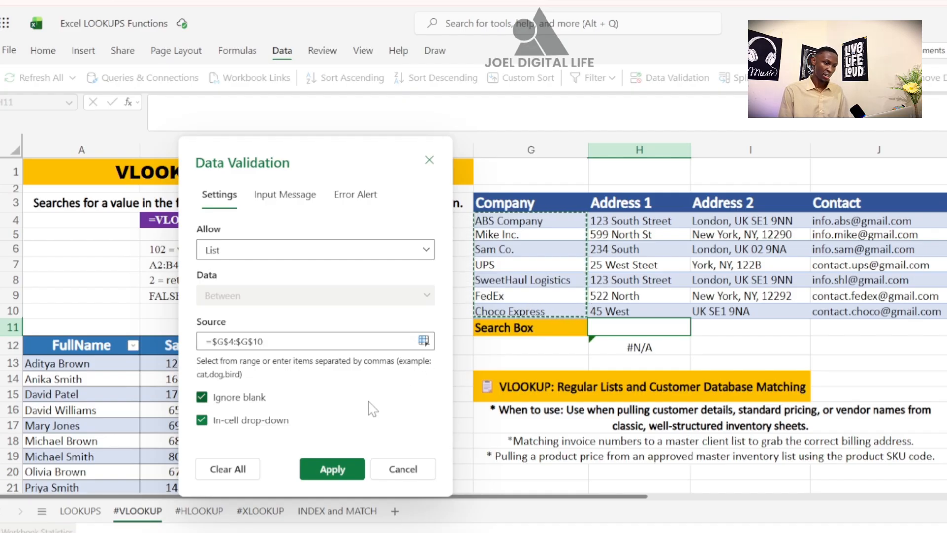
{"action": "left_click", "coordinate": [344, 470]}
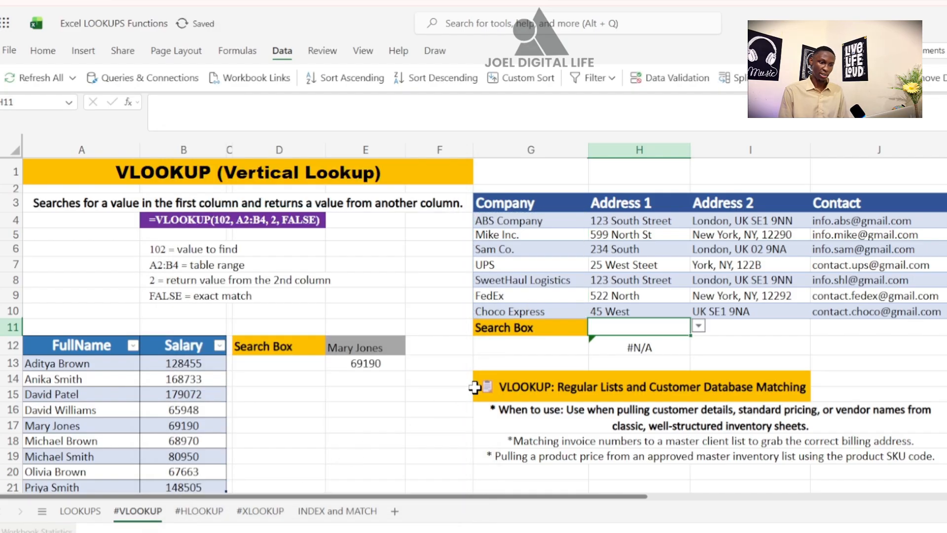
Step: Test the company search box list with SweetHaul Logistics and Sam Co., and check it against the company names in G4:G10
{"action": "left_click", "coordinate": [698, 327]}
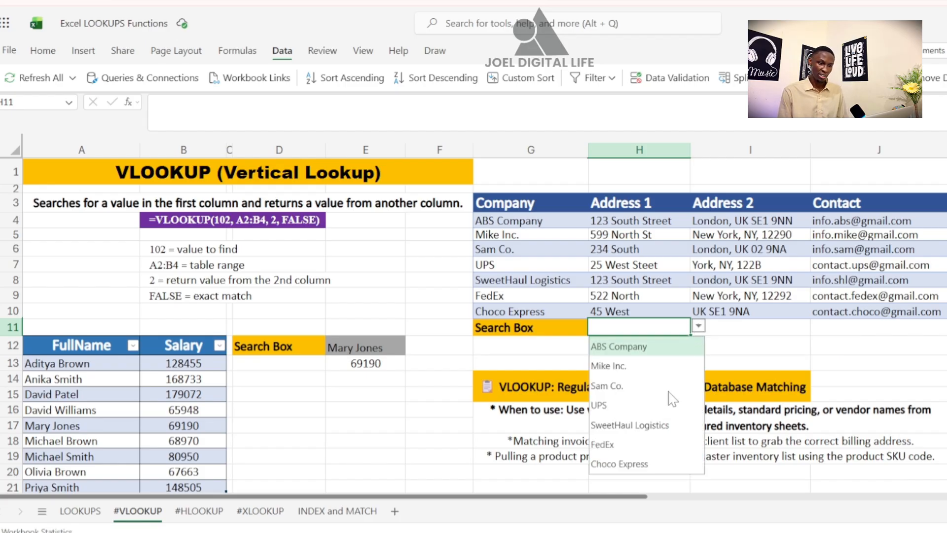
{"action": "left_click", "coordinate": [626, 426]}
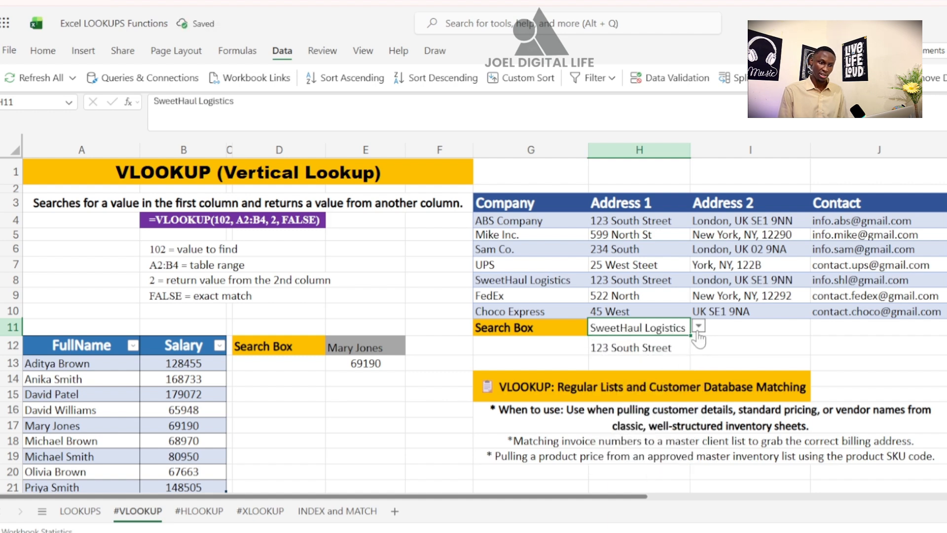
{"action": "left_click", "coordinate": [699, 326]}
{"action": "left_click", "coordinate": [619, 387]}
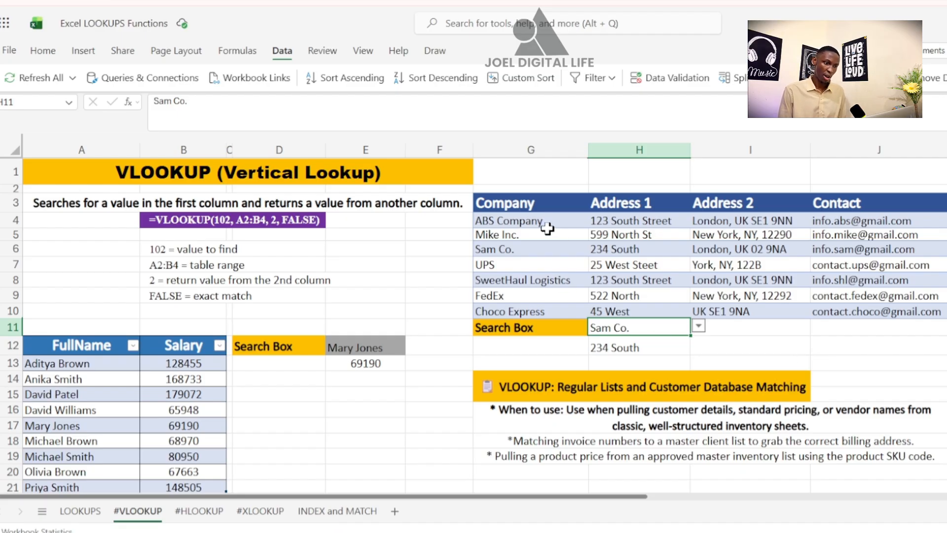
{"action": "left_click_drag", "start_coordinate": [548, 223], "coordinate": [551, 312]}
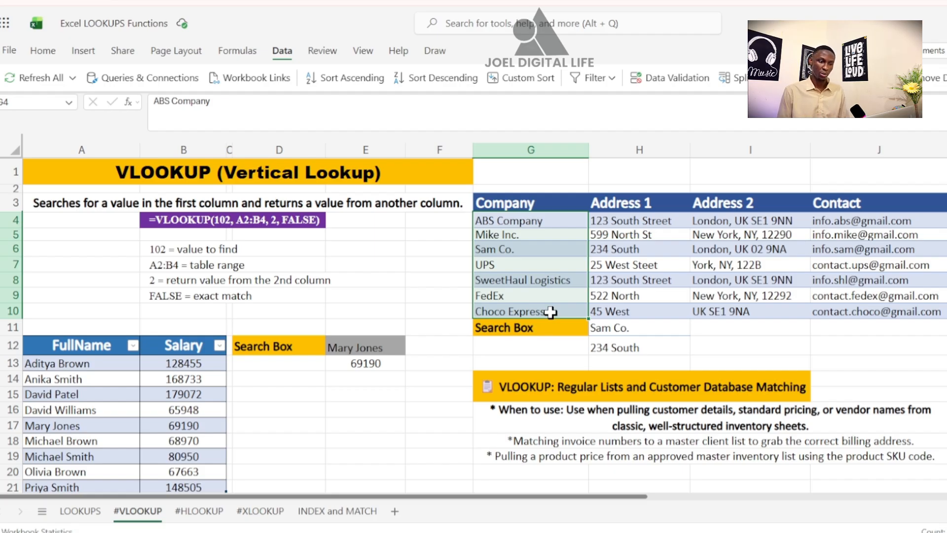
{"action": "left_click", "coordinate": [770, 347]}
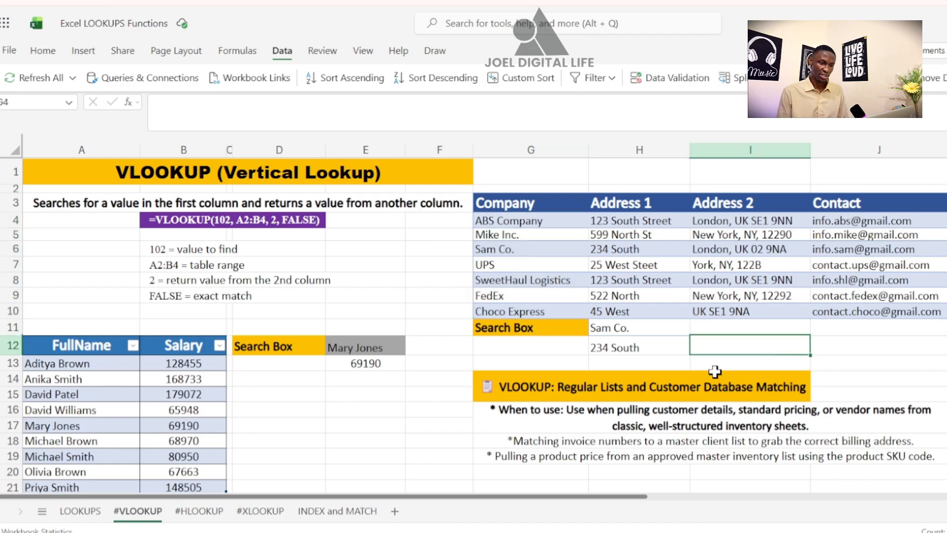
Step: Filter the H11 choices with the letters "da" and "a", and set the search box to ABS Company
{"action": "left_click", "coordinate": [651, 328]}
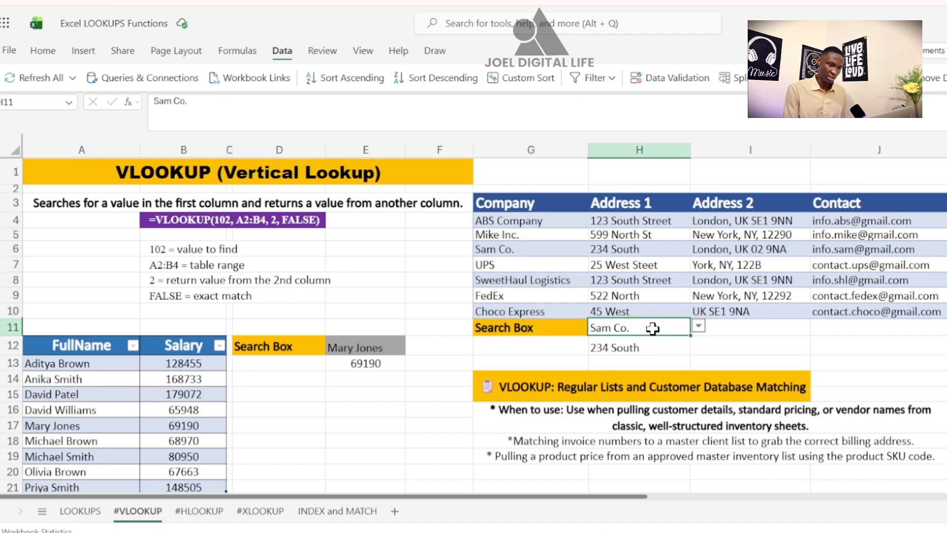
{"action": "type", "text": "da"}
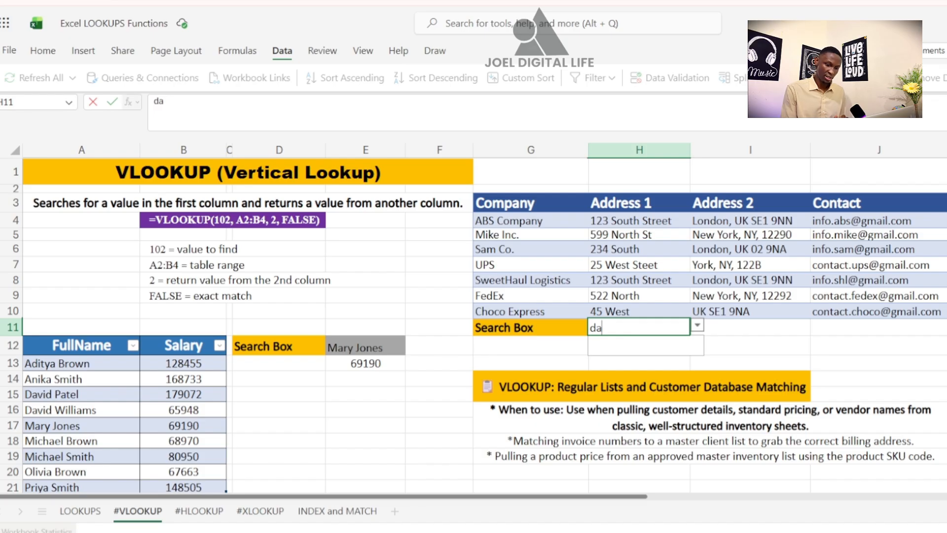
{"action": "key", "text": "BackSpace"}
{"action": "key", "text": "BackSpace"}
{"action": "type", "text": "a"}
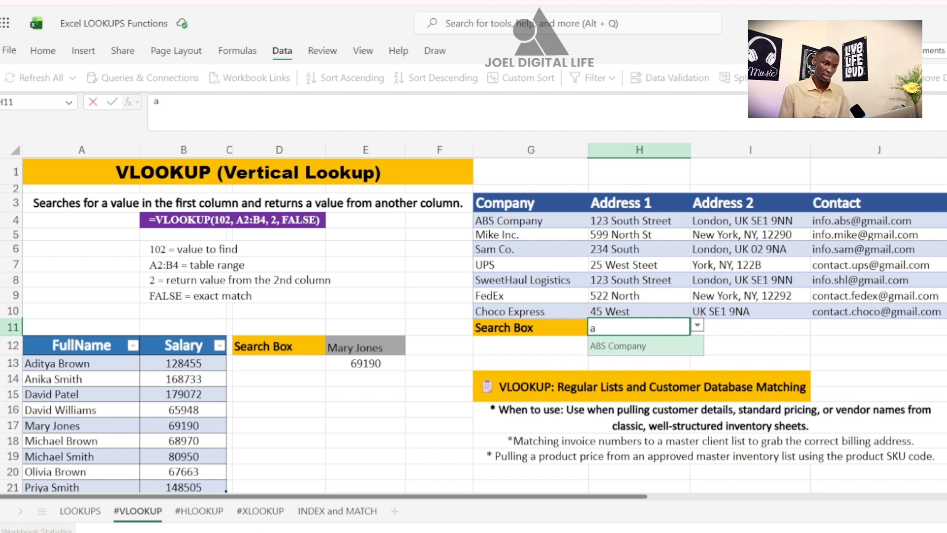
{"action": "left_click", "coordinate": [652, 348]}
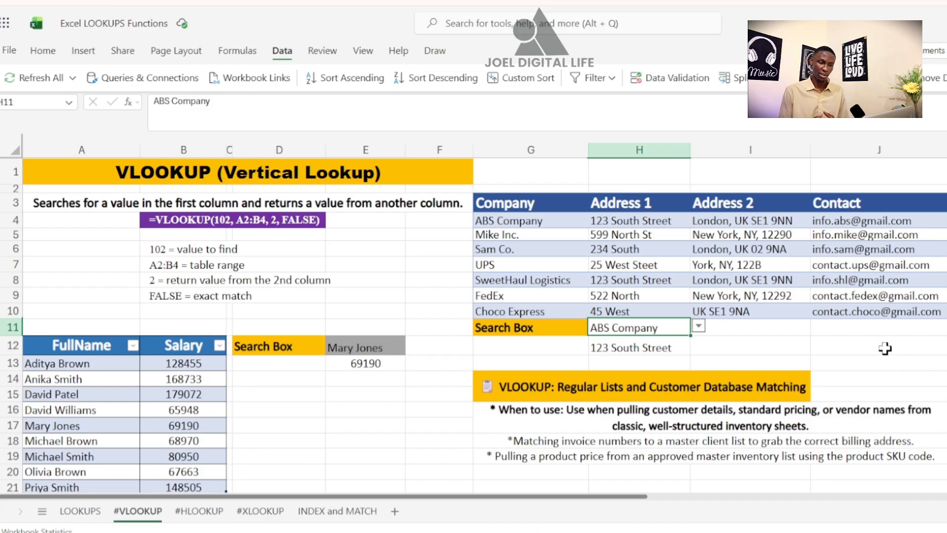
Step: Read the notes on when to use VLOOKUP, including the invoice matching and product price examples
{"action": "left_click", "coordinate": [489, 382]}
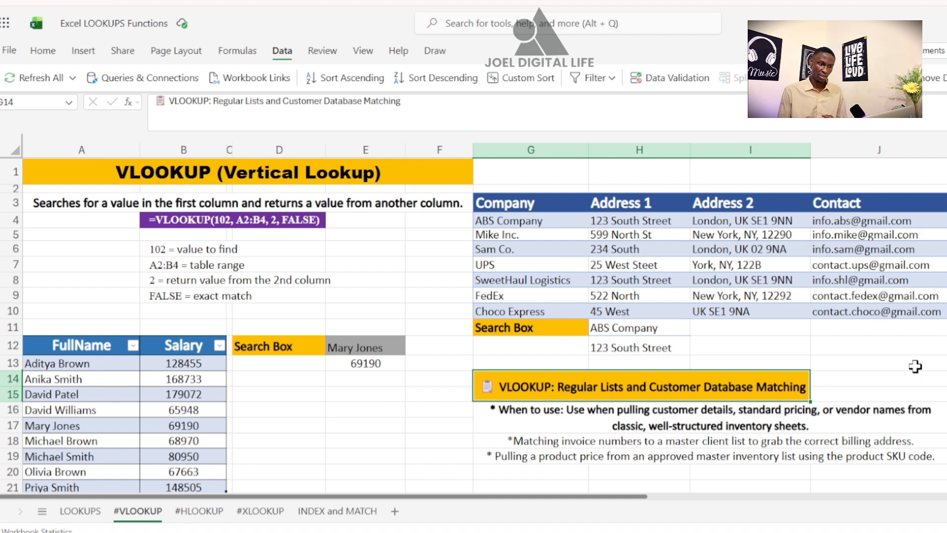
{"action": "left_click", "coordinate": [560, 409]}
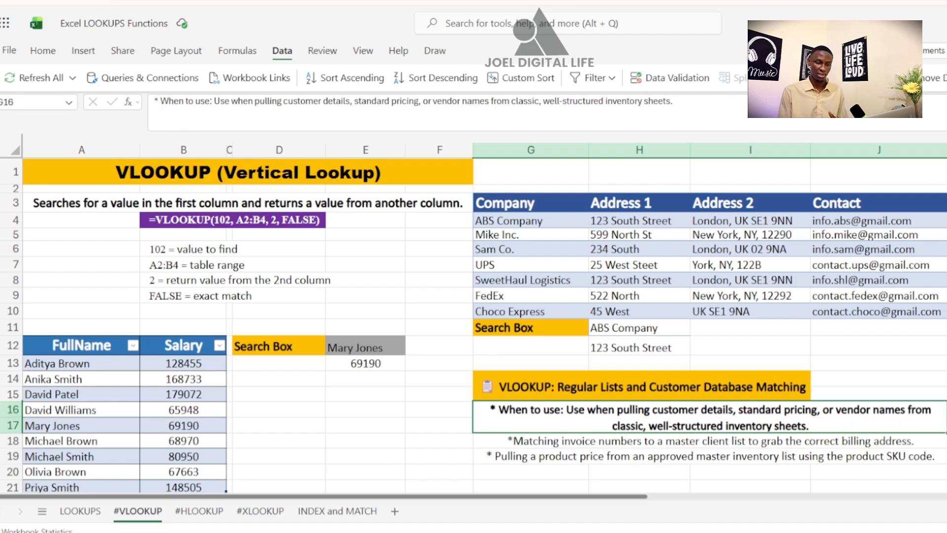
{"action": "scroll", "coordinate": [474, 326], "scroll_direction": "down", "scroll_amount": 2}
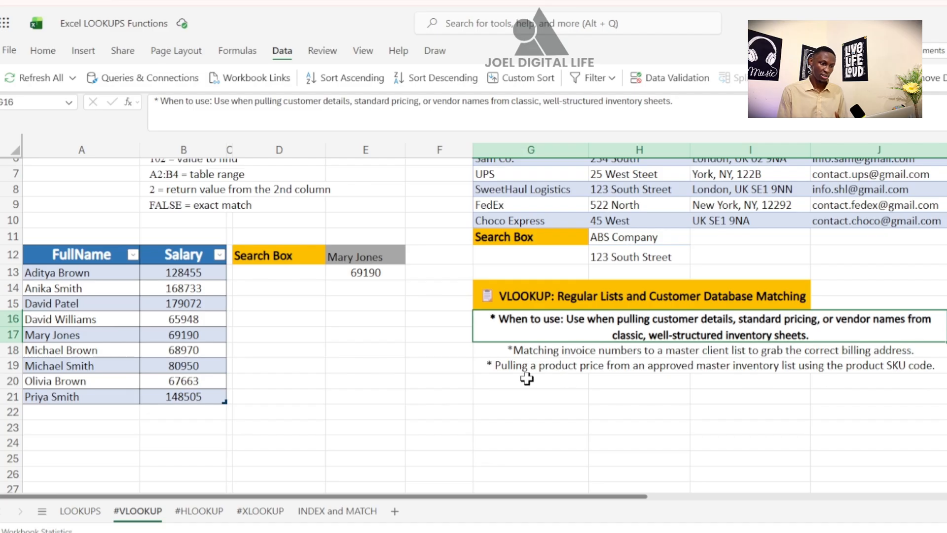
{"action": "left_click", "coordinate": [549, 351]}
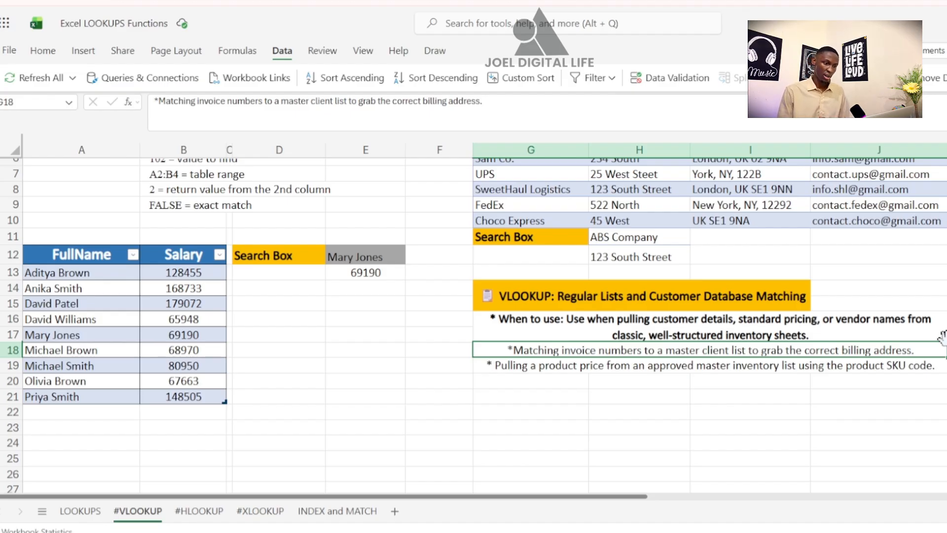
{"action": "left_click", "coordinate": [588, 366]}
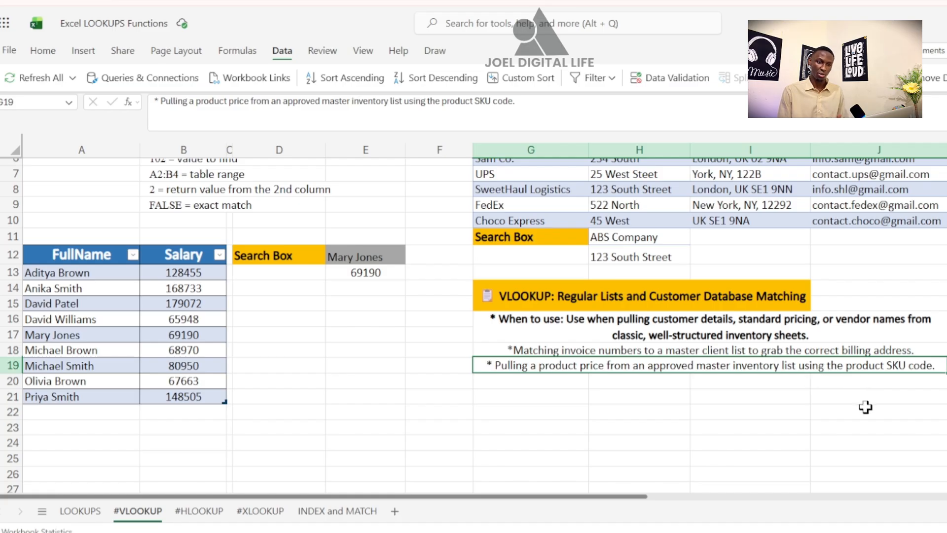
Step: Open the #HLOOKUP sheet and look over its sample formula, company table and header rows
{"action": "scroll", "coordinate": [866, 407], "scroll_direction": "up", "scroll_amount": 2}
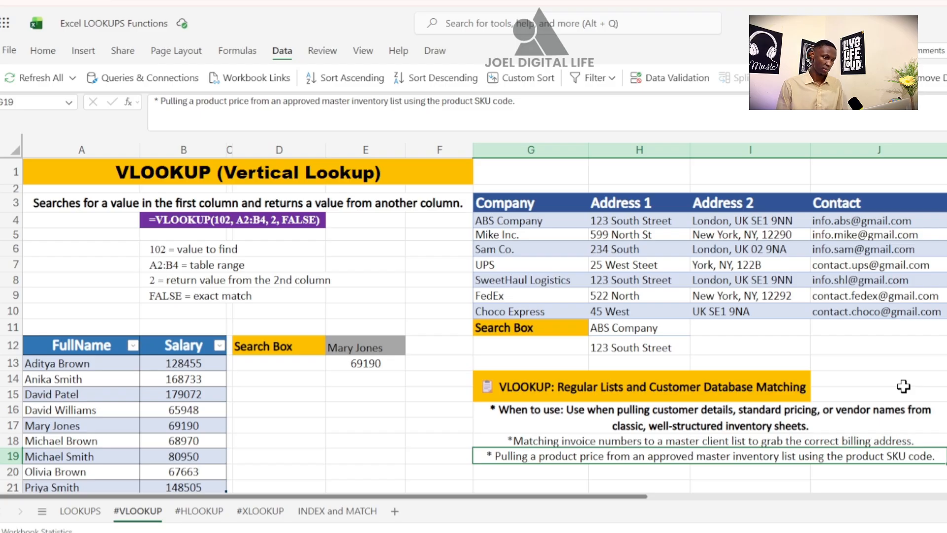
{"action": "left_click", "coordinate": [180, 510]}
{"action": "scroll", "coordinate": [662, 359], "scroll_direction": "down", "scroll_amount": 3}
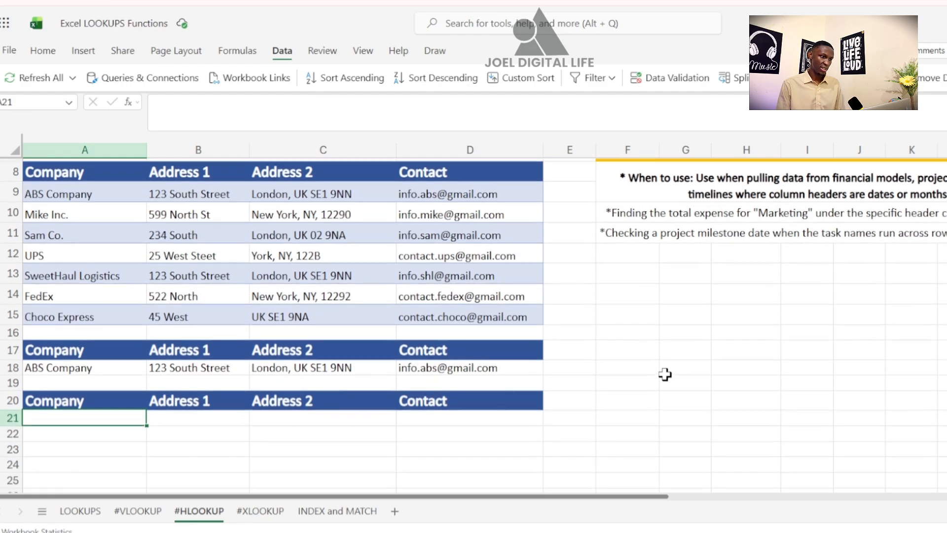
{"action": "scroll", "coordinate": [666, 375], "scroll_direction": "up", "scroll_amount": 3}
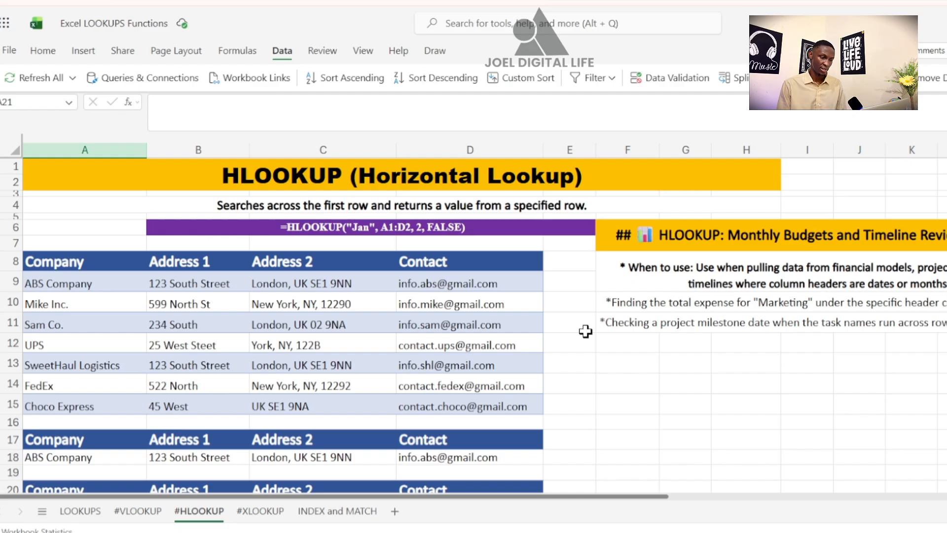
{"action": "scroll", "coordinate": [588, 346], "scroll_direction": "down", "scroll_amount": 3}
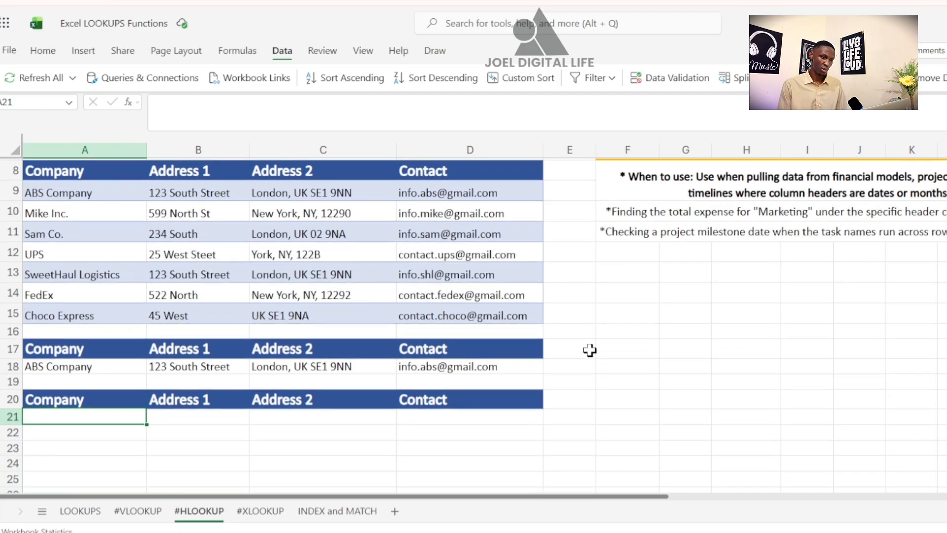
{"action": "scroll", "coordinate": [590, 349], "scroll_direction": "up", "scroll_amount": 3}
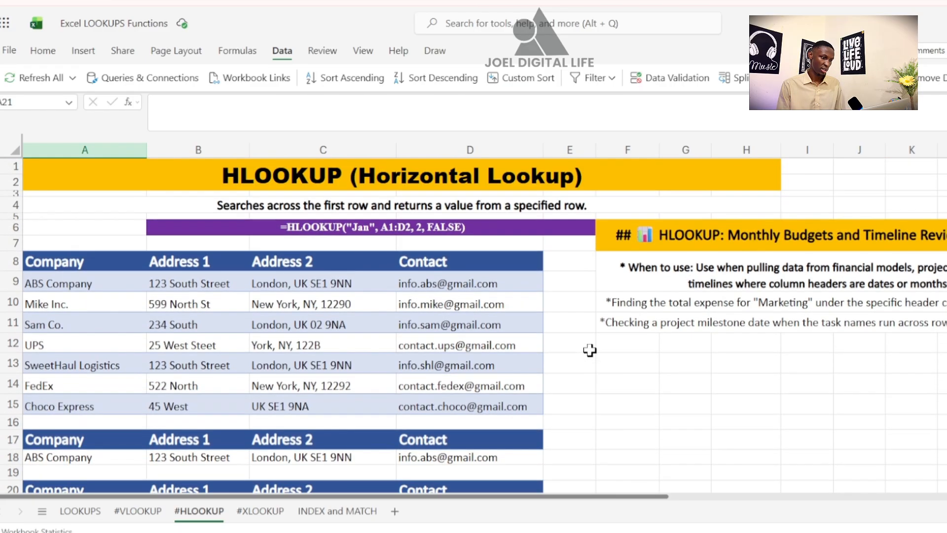
Step: Examine the HLOOKUP in A18 and its source table A8:D15, going through the Company, Address 1, Address 2 and Contact columns
{"action": "left_click", "coordinate": [83, 457]}
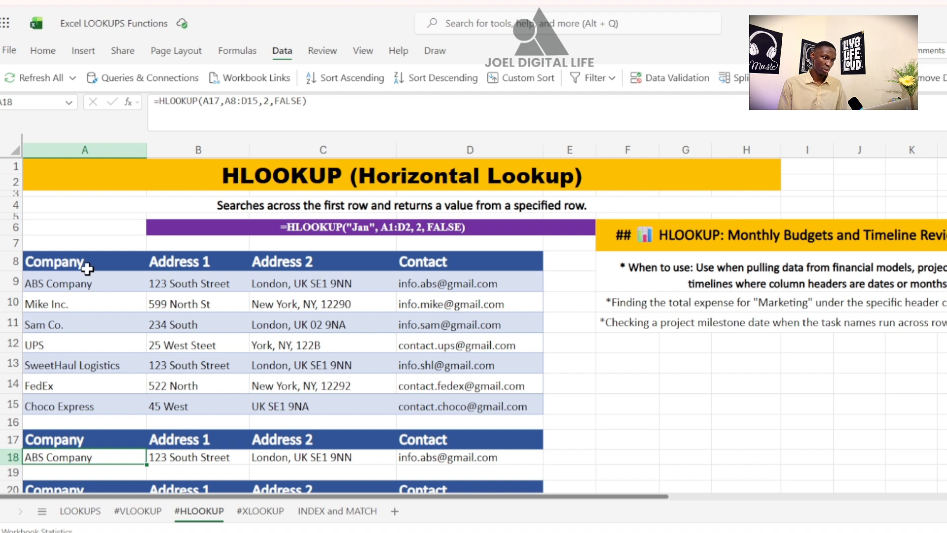
{"action": "left_click_drag", "start_coordinate": [84, 265], "coordinate": [449, 402]}
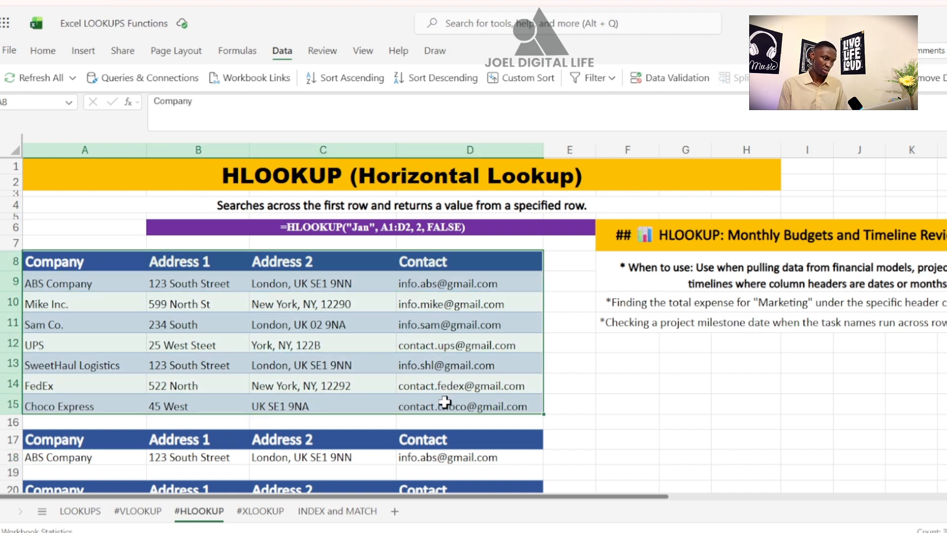
{"action": "left_click_drag", "start_coordinate": [93, 262], "coordinate": [133, 346]}
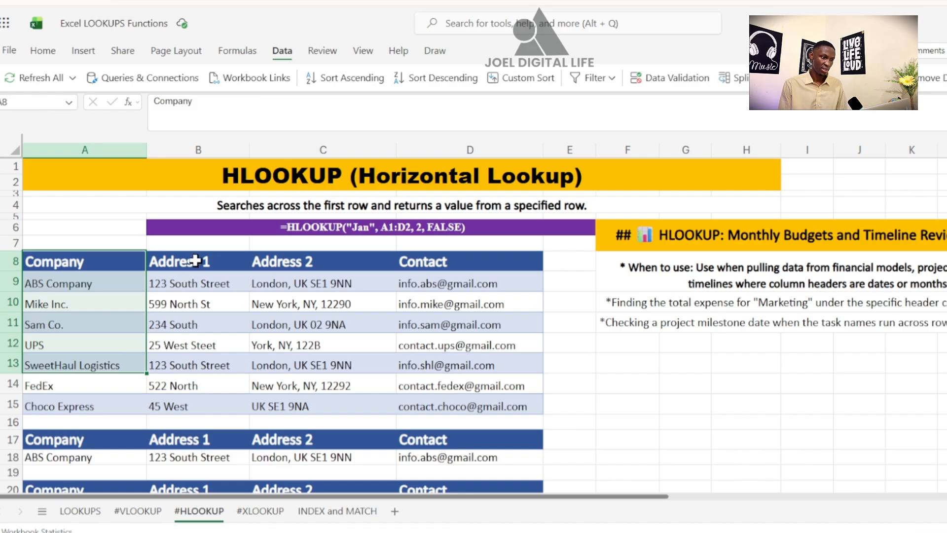
{"action": "left_click_drag", "start_coordinate": [195, 260], "coordinate": [206, 339]}
{"action": "left_click_drag", "start_coordinate": [284, 267], "coordinate": [295, 354]}
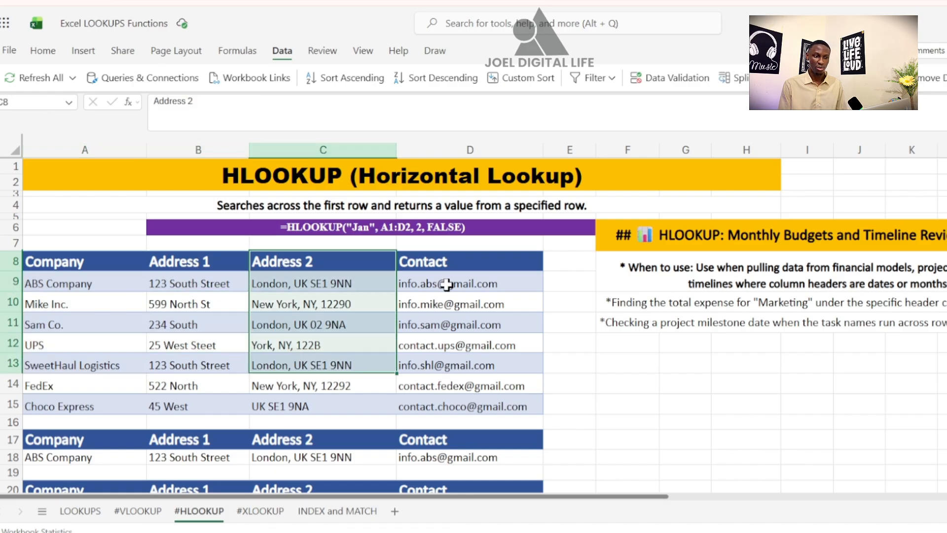
{"action": "left_click_drag", "start_coordinate": [453, 263], "coordinate": [455, 340]}
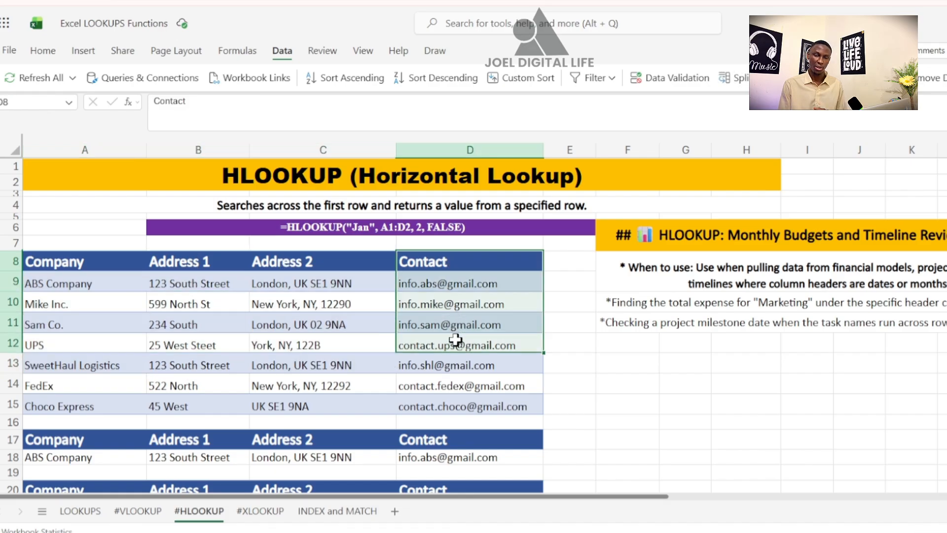
Step: Compare the lookup cell A18 with the Company header in A8 of the source table
{"action": "left_click", "coordinate": [118, 453]}
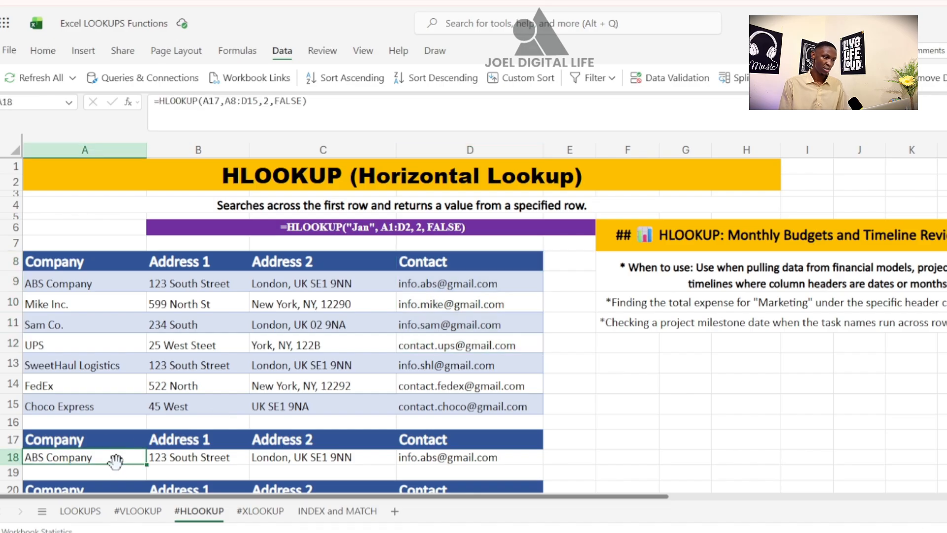
{"action": "left_click", "coordinate": [91, 259]}
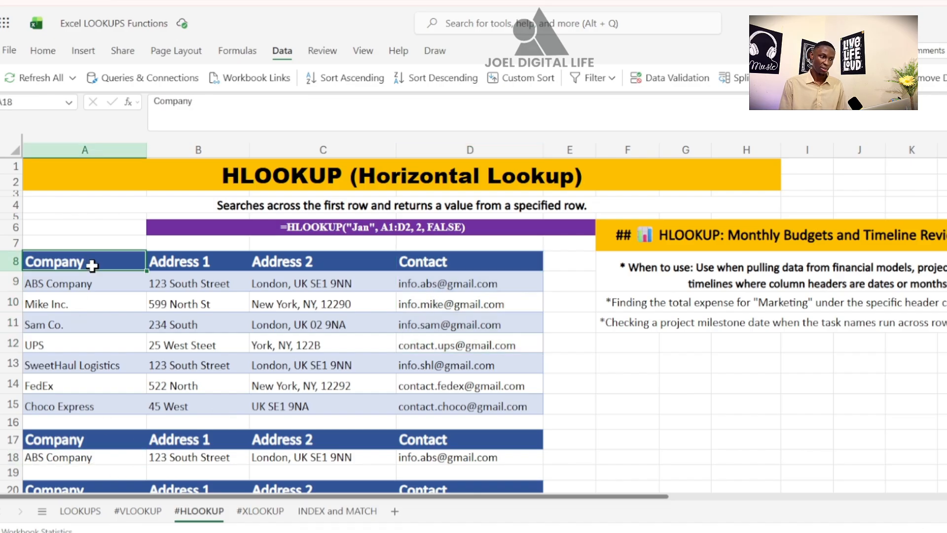
{"action": "left_click", "coordinate": [111, 454]}
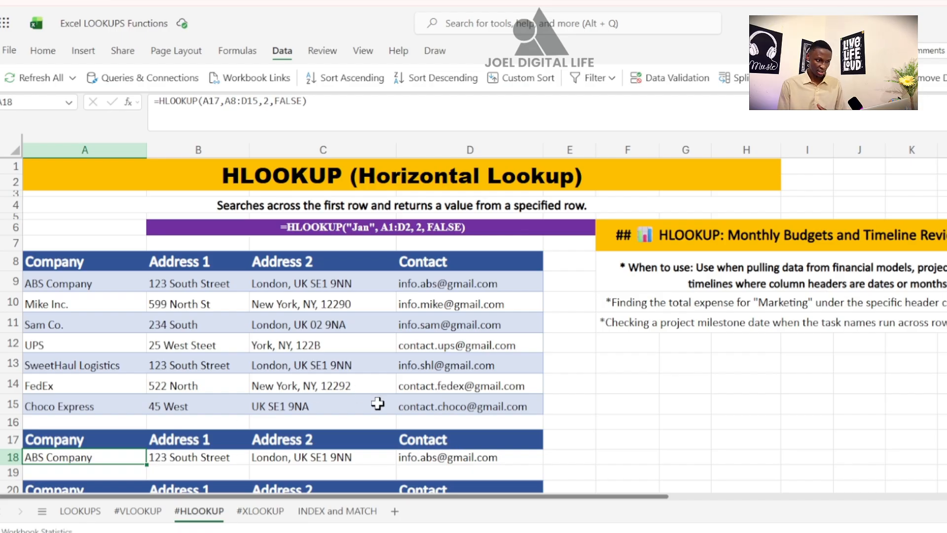
{"action": "scroll", "coordinate": [377, 404], "scroll_direction": "down", "scroll_amount": 3}
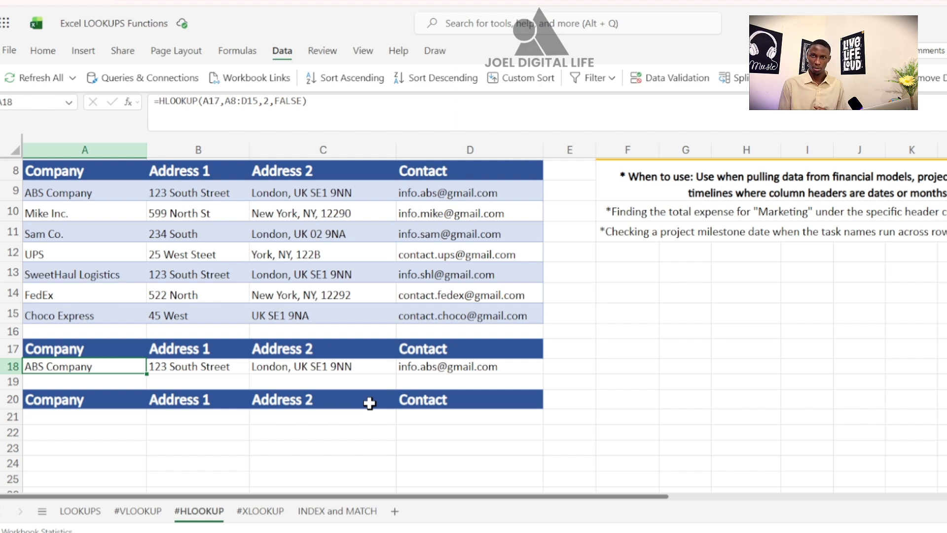
{"action": "scroll", "coordinate": [324, 407], "scroll_direction": "up", "scroll_amount": 3}
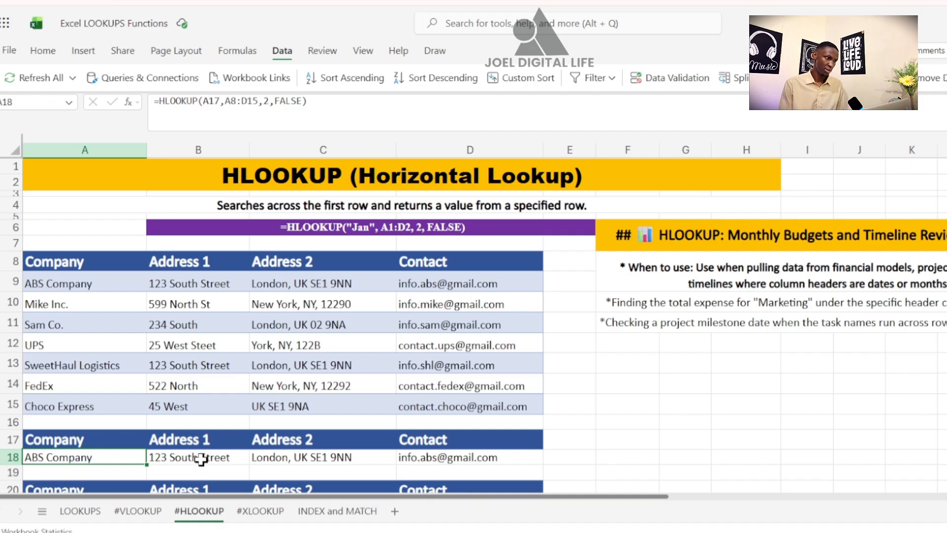
Step: Inspect the lookup value, table array, row index and exact-match arguments of the HLOOKUP formula in A18, leaving the formula as it is
{"action": "mouse_move", "coordinate": [175, 102]}
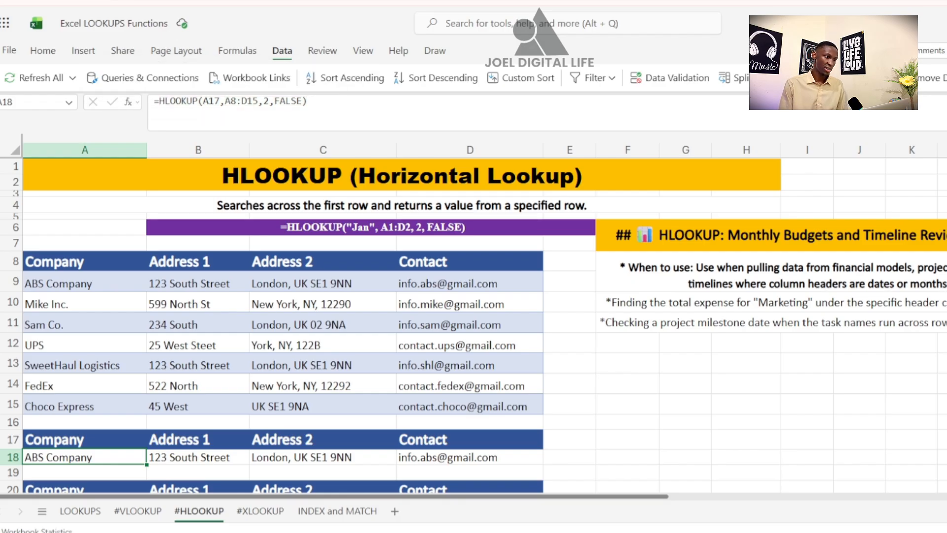
{"action": "left_click", "coordinate": [212, 103]}
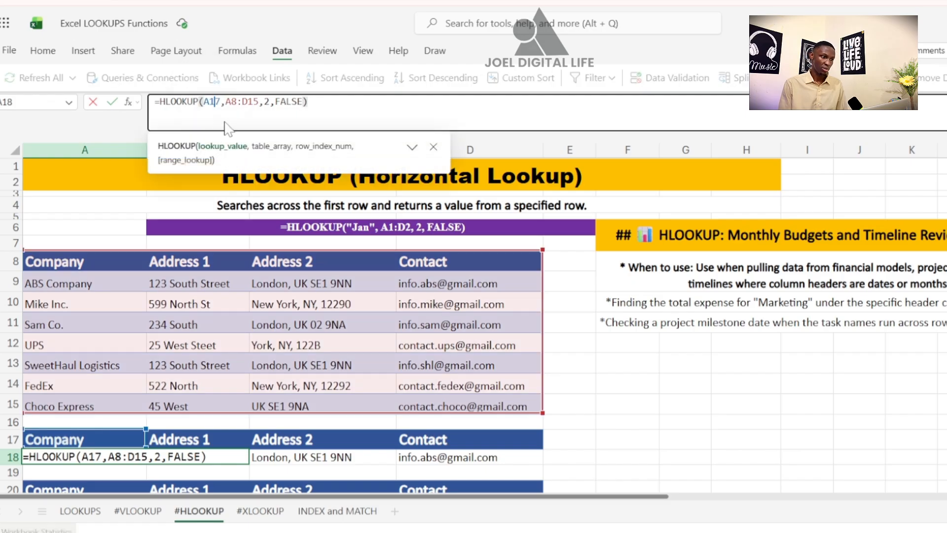
{"action": "mouse_move", "coordinate": [221, 118]}
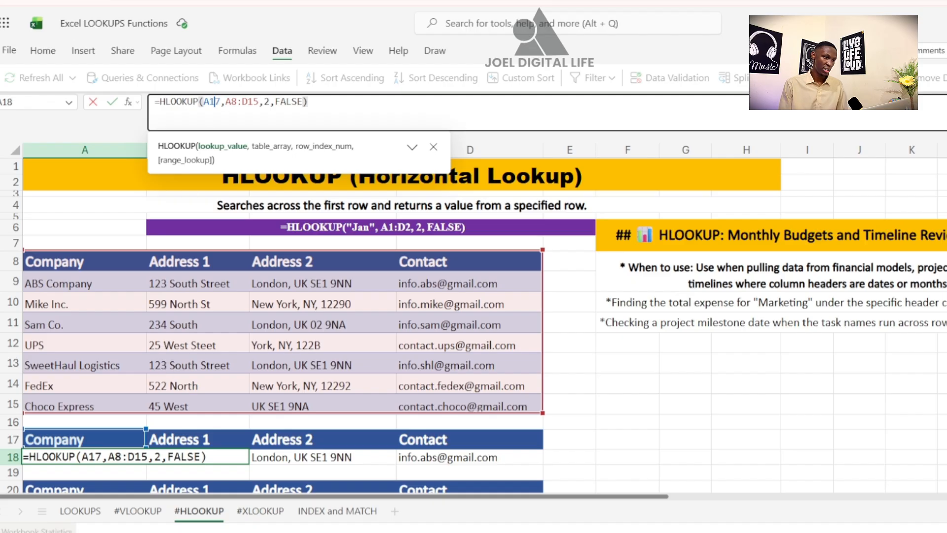
{"action": "left_click", "coordinate": [258, 102]}
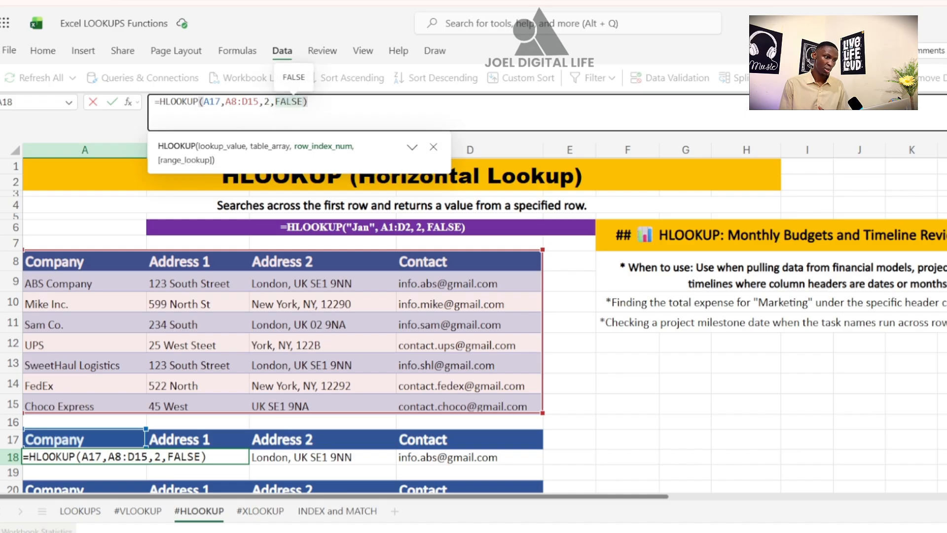
{"action": "left_click", "coordinate": [302, 102]}
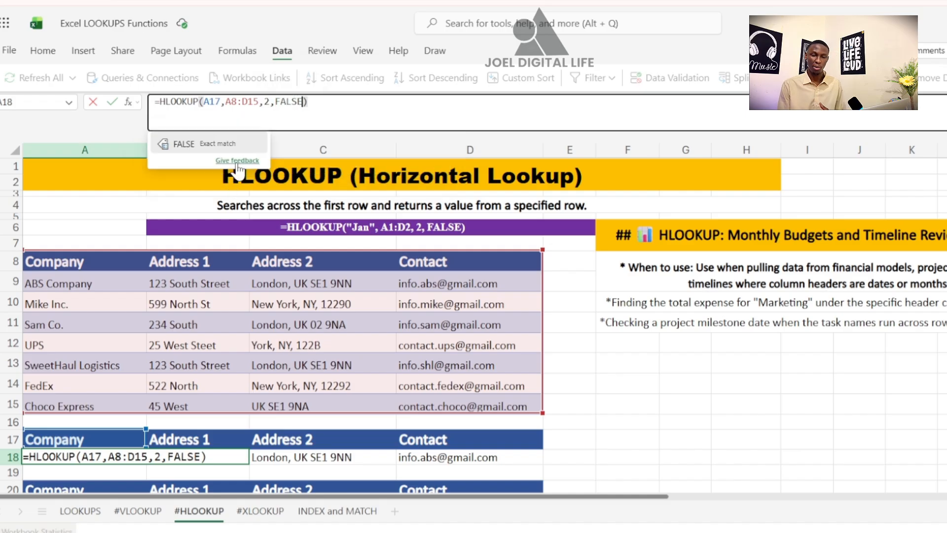
{"action": "left_click", "coordinate": [312, 102]}
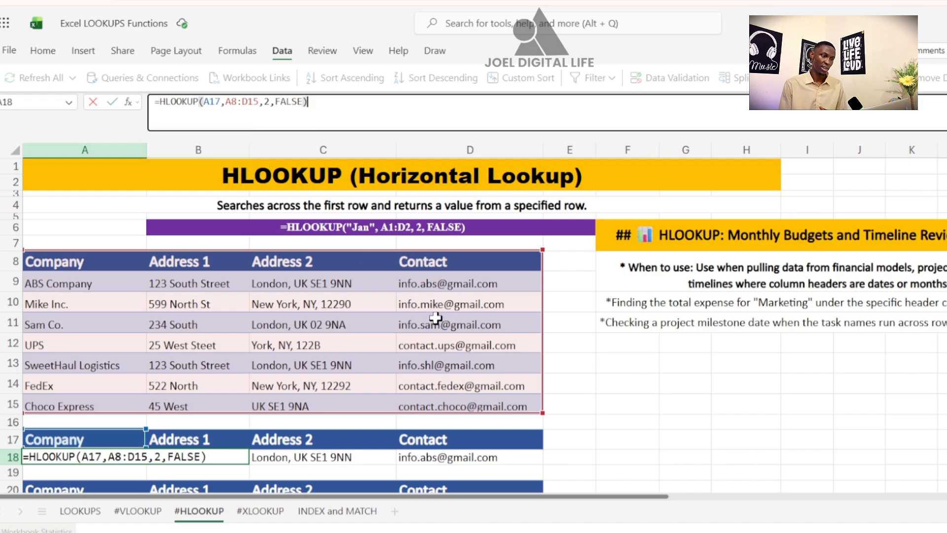
{"action": "scroll", "coordinate": [406, 348], "scroll_direction": "down", "scroll_amount": 3}
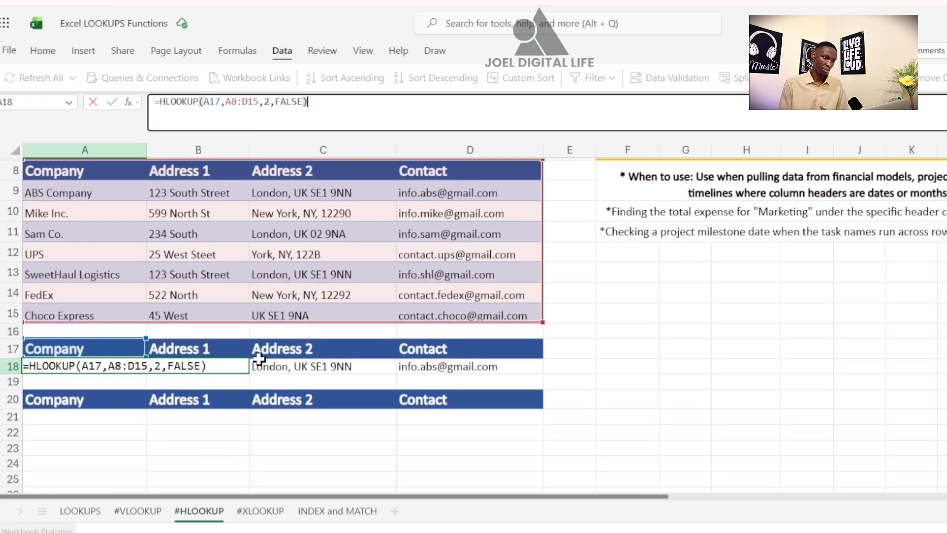
{"action": "key", "text": "Return"}
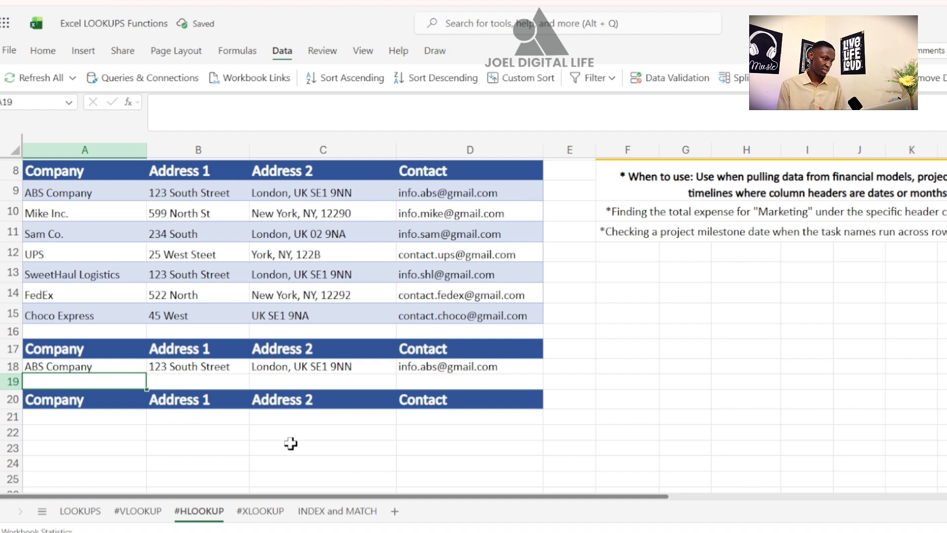
Step: Review the practice header row A20:D20 and the empty cells beneath it
{"action": "scroll", "coordinate": [276, 446], "scroll_direction": "down", "scroll_amount": 2}
{"action": "scroll", "coordinate": [269, 446], "scroll_direction": "up", "scroll_amount": 4}
{"action": "scroll", "coordinate": [222, 269], "scroll_direction": "down", "scroll_amount": 3}
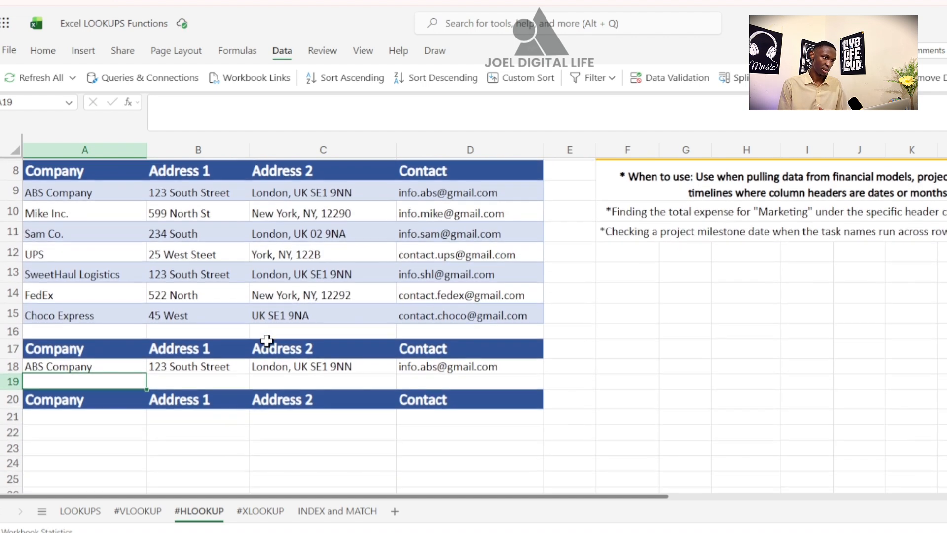
{"action": "left_click", "coordinate": [109, 416]}
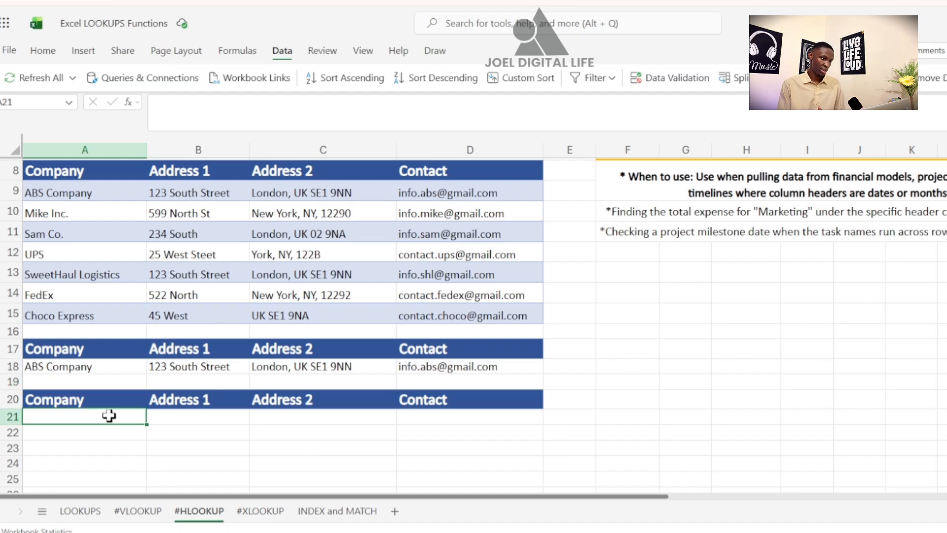
{"action": "left_click_drag", "start_coordinate": [74, 399], "coordinate": [447, 402]}
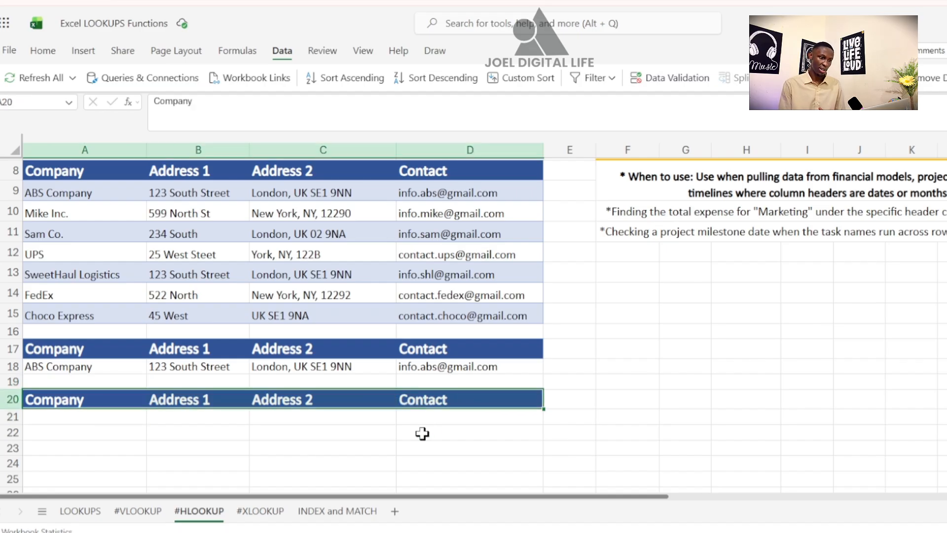
{"action": "left_click", "coordinate": [443, 416]}
Step: Start an HLOOKUP formula in A21 with the Company header in A20 as the lookup value
{"action": "left_click", "coordinate": [101, 420]}
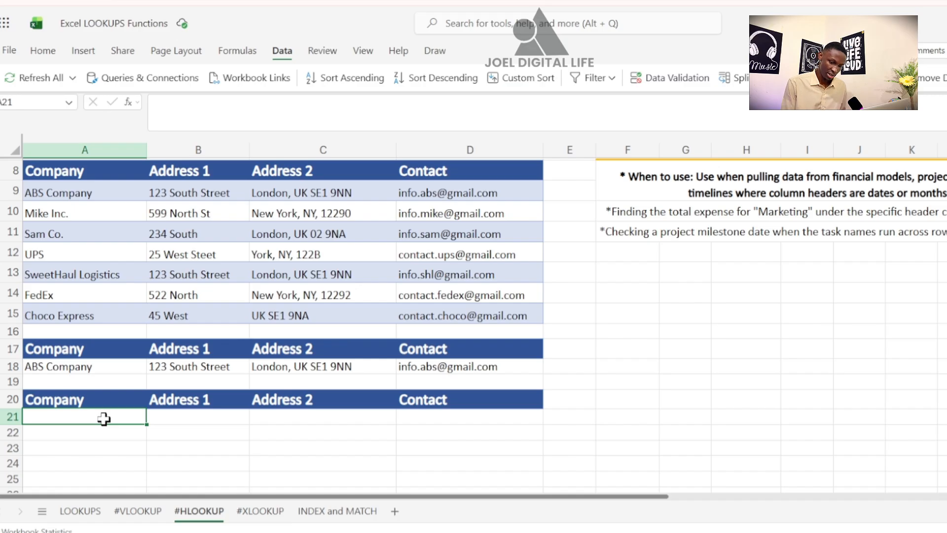
{"action": "type", "text": "="}
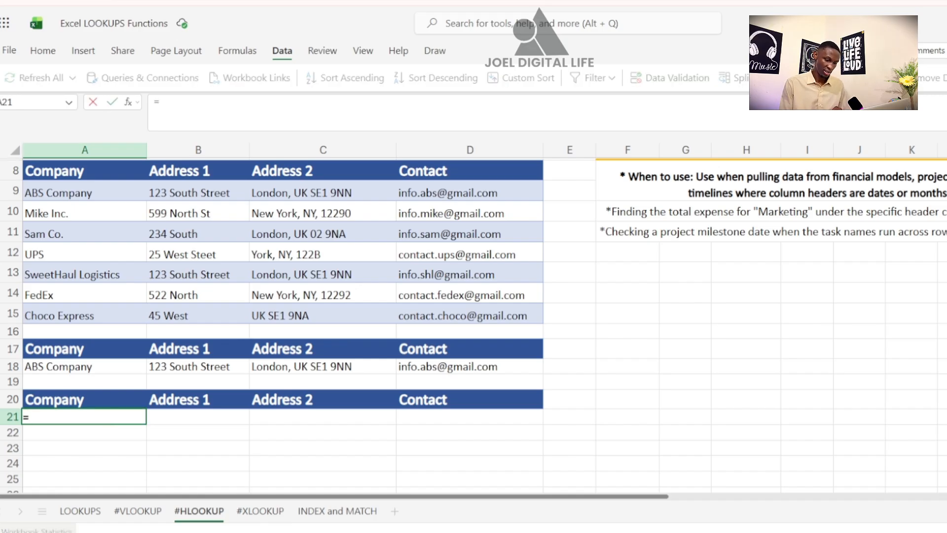
{"action": "type", "text": "h"}
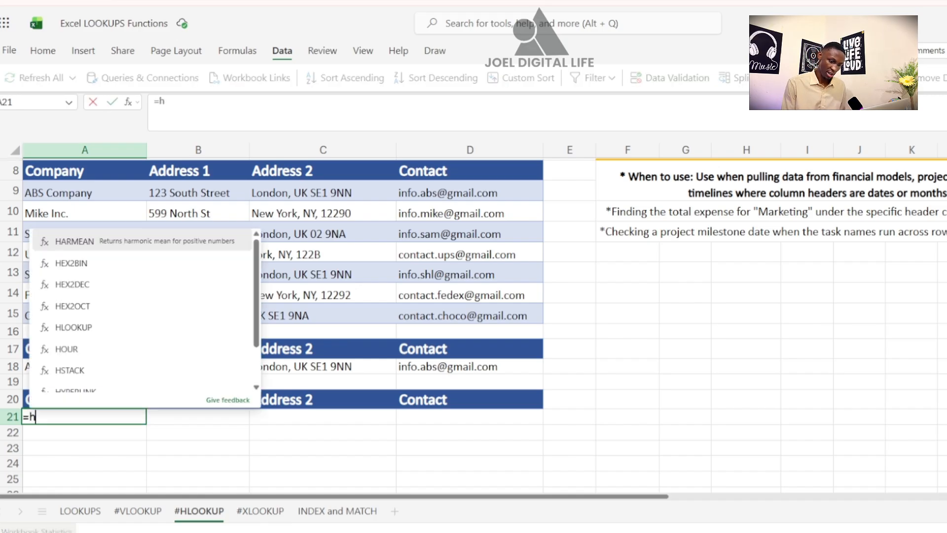
{"action": "type", "text": "lo"}
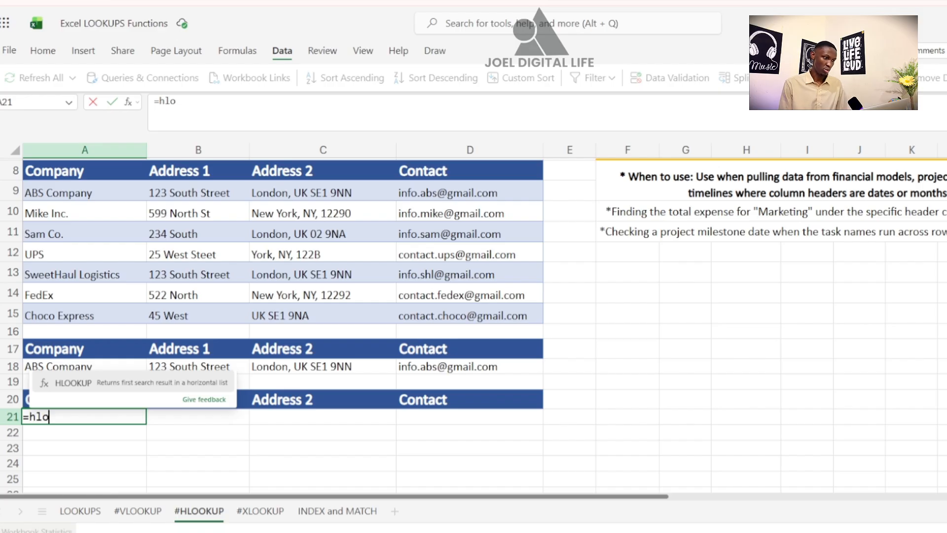
{"action": "left_click", "coordinate": [83, 390]}
{"action": "left_click_drag", "start_coordinate": [250, 386], "coordinate": [279, 454]}
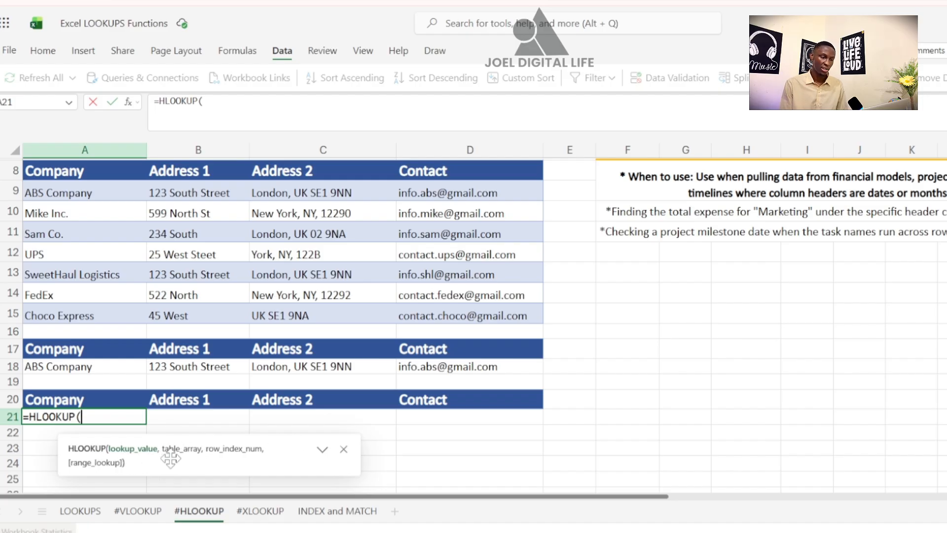
{"action": "left_click", "coordinate": [106, 404]}
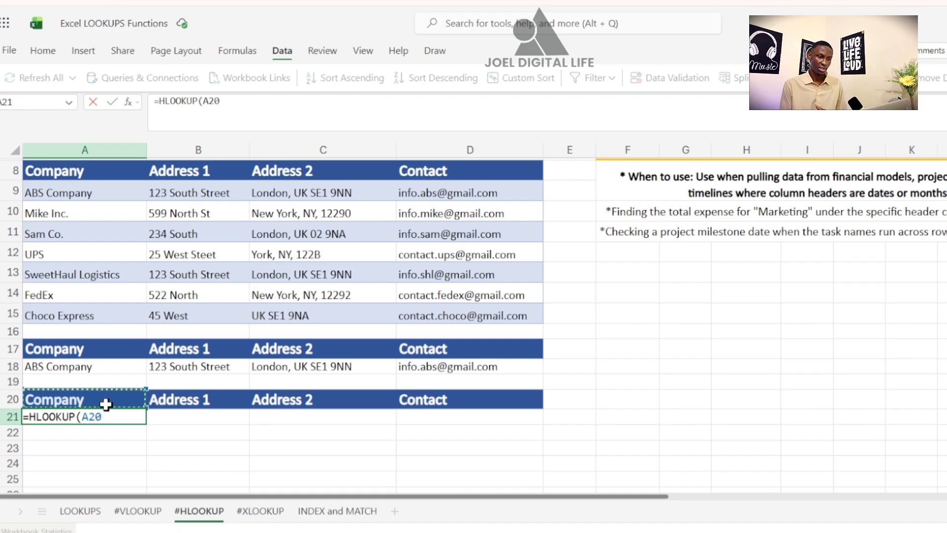
{"action": "scroll", "coordinate": [106, 404], "scroll_direction": "up", "scroll_amount": 3}
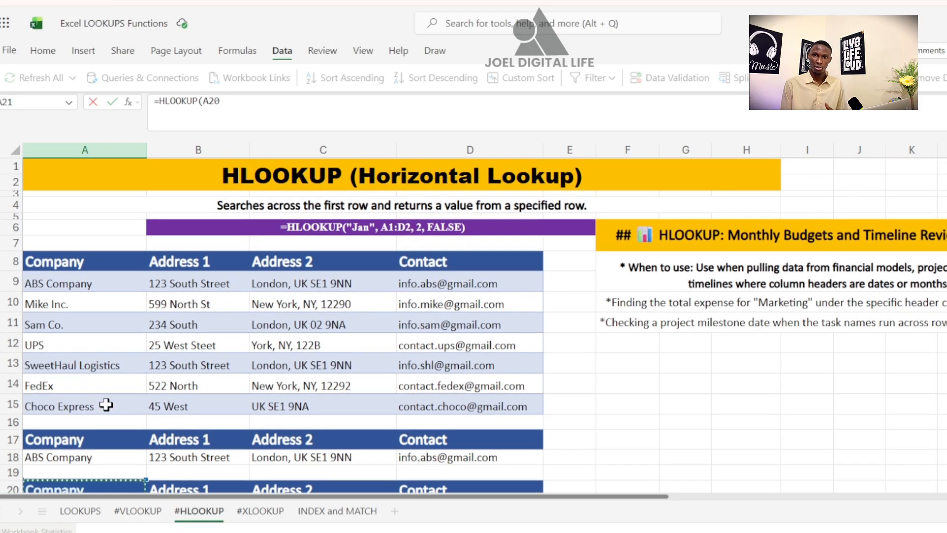
{"action": "scroll", "coordinate": [106, 404], "scroll_direction": "down", "scroll_amount": 3}
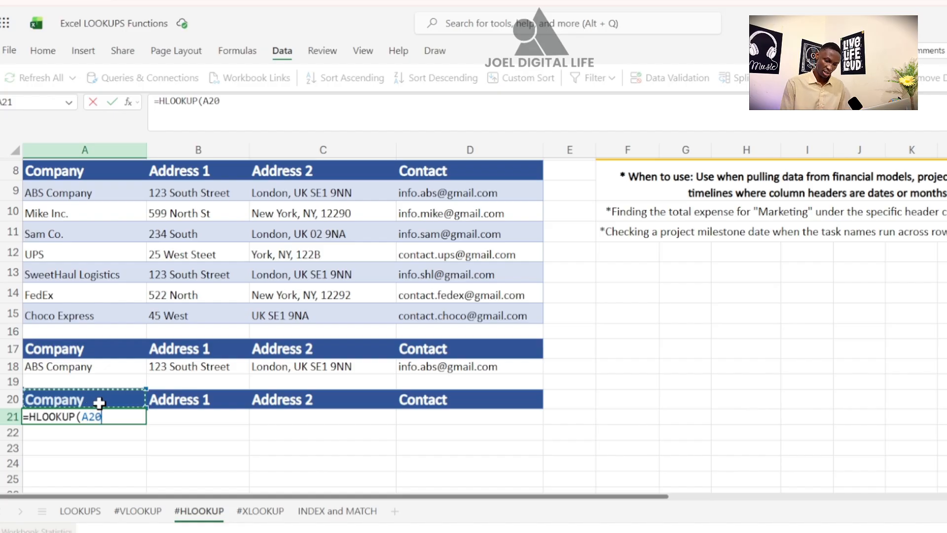
Step: Complete the HLOOKUP in A21 with table array A8:D15, row index 2 and FALSE for an exact match
{"action": "type", "text": ","}
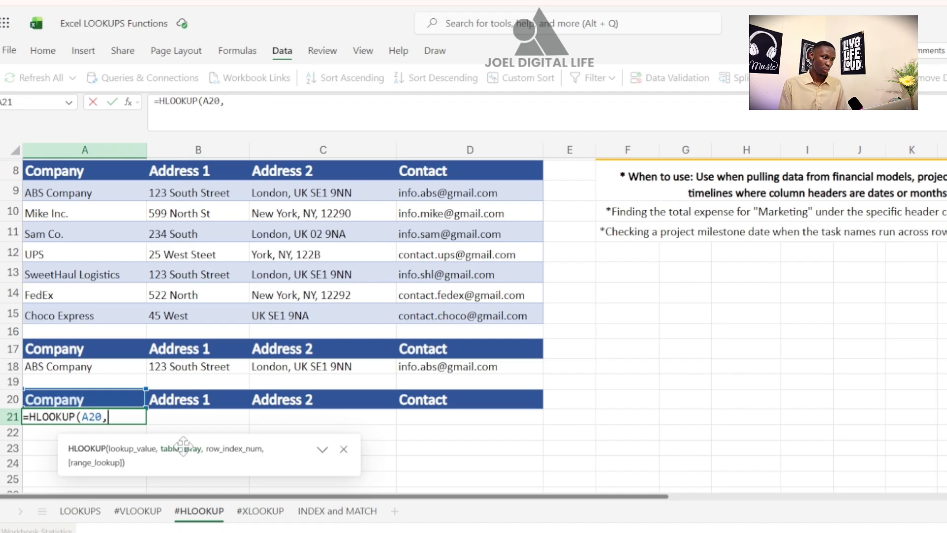
{"action": "left_click_drag", "start_coordinate": [51, 172], "coordinate": [459, 306]}
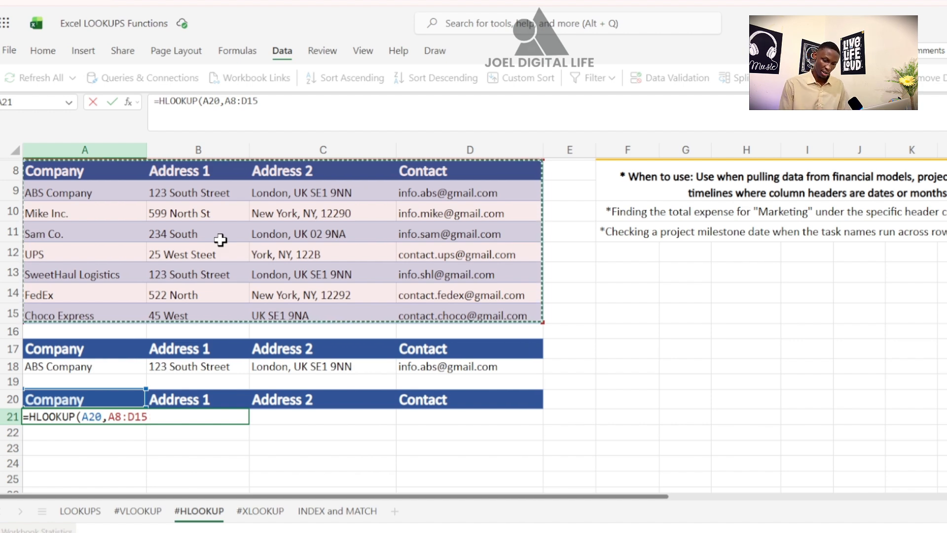
{"action": "type", "text": ","}
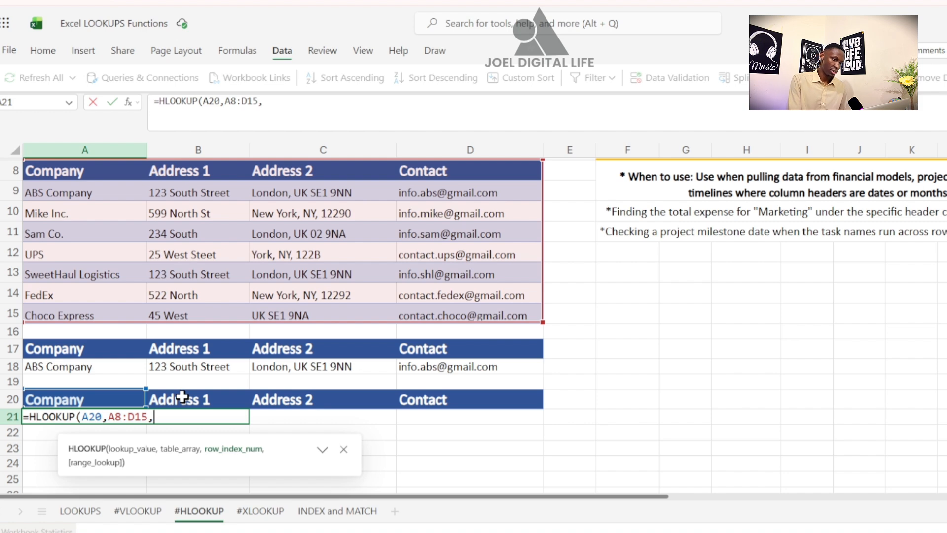
{"action": "type", "text": "2"}
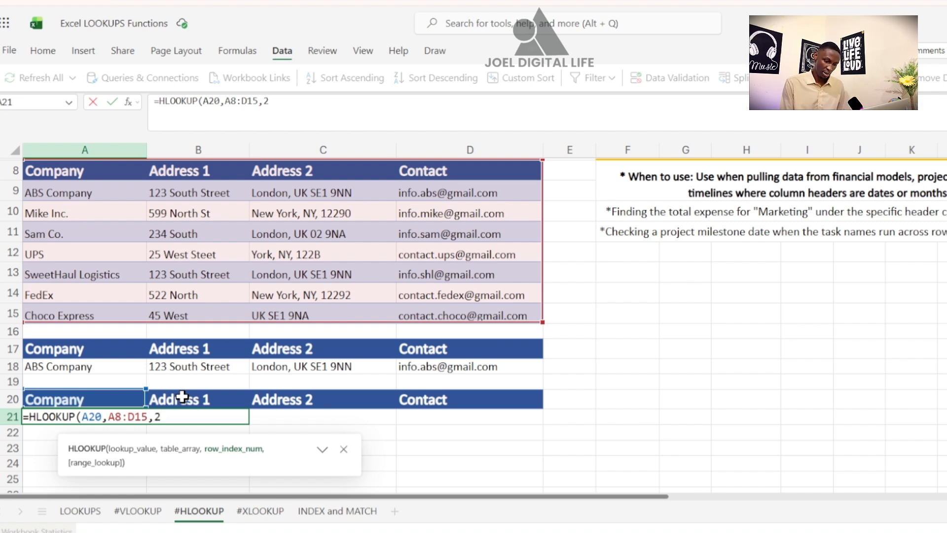
{"action": "type", "text": ","}
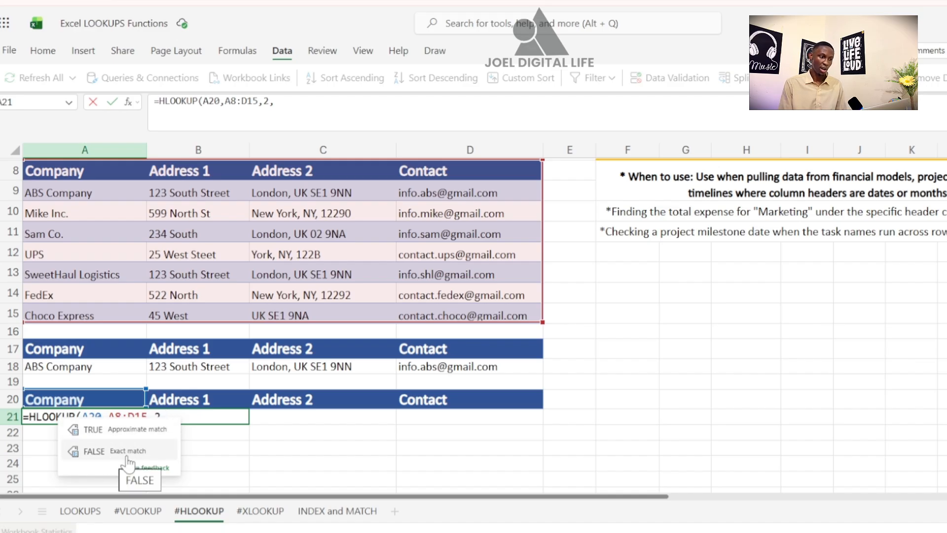
{"action": "left_click", "coordinate": [93, 452]}
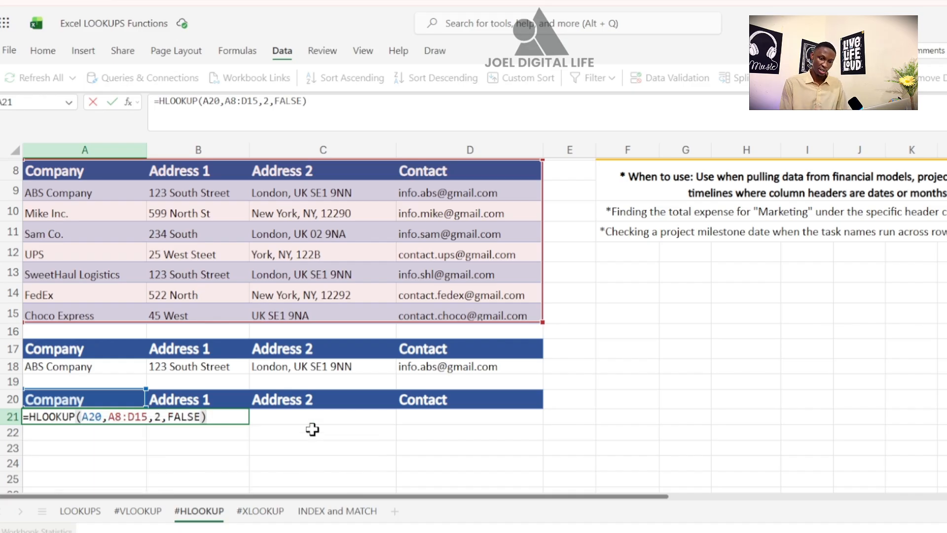
{"action": "key", "text": "Return"}
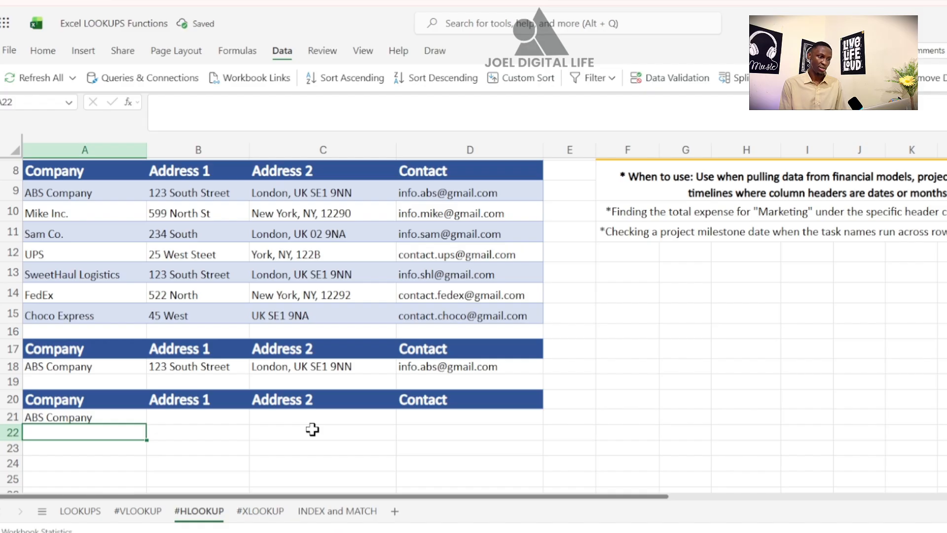
Step: Fill the HLOOKUP formula from A21 across to D21 under the Address 1, Address 2 and Contact headers
{"action": "left_click", "coordinate": [109, 417]}
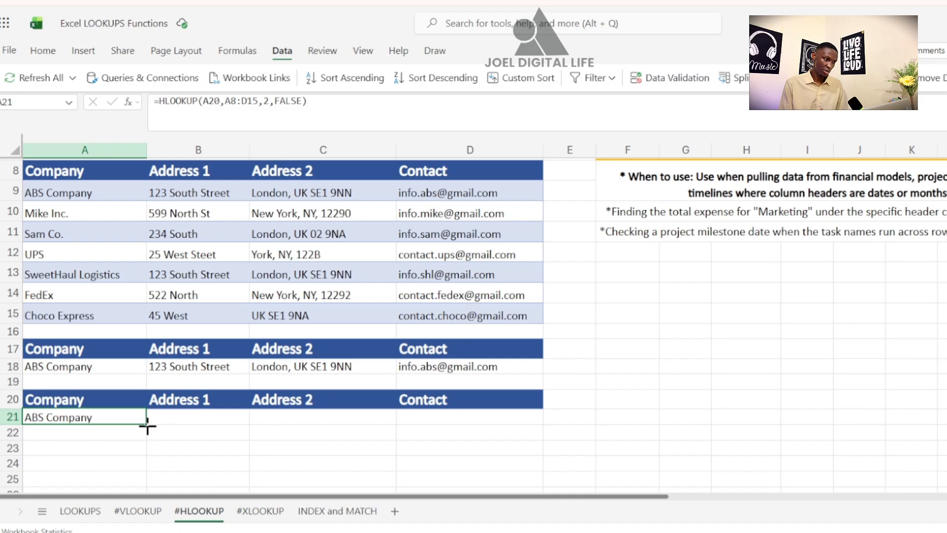
{"action": "left_click_drag", "start_coordinate": [147, 426], "coordinate": [446, 410]}
{"action": "left_click", "coordinate": [561, 398]}
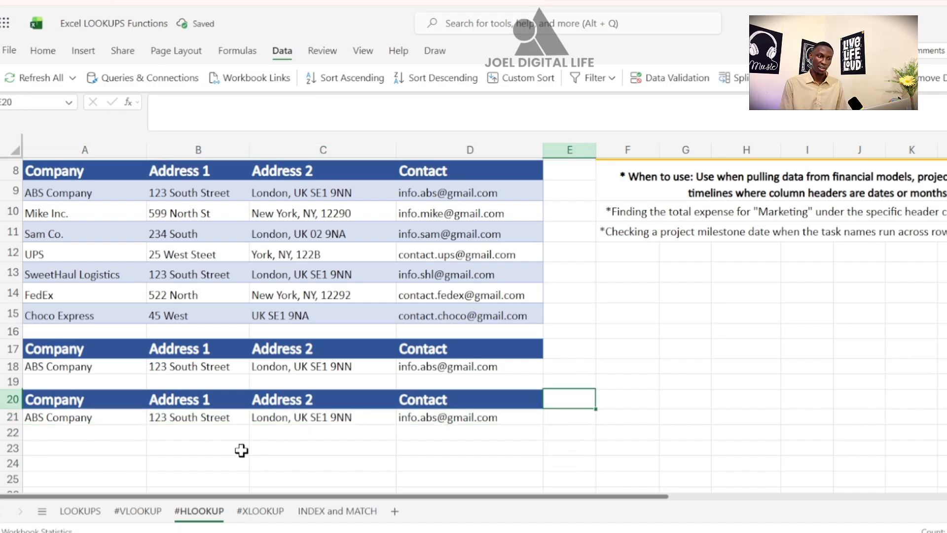
Step: Inspect the copied HLOOKUP formulas in B21, C21 and D21
{"action": "left_click", "coordinate": [200, 416]}
{"action": "left_click", "coordinate": [289, 418]}
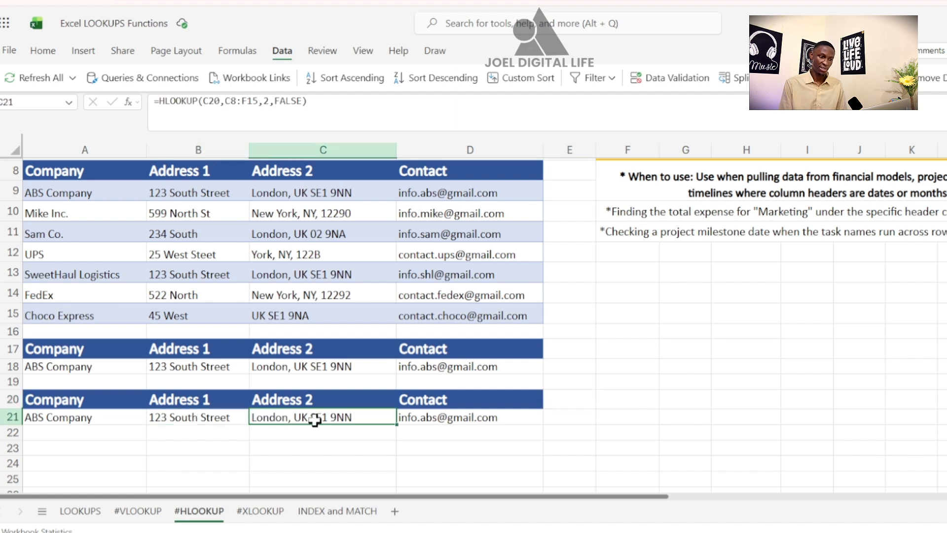
{"action": "left_click", "coordinate": [428, 416]}
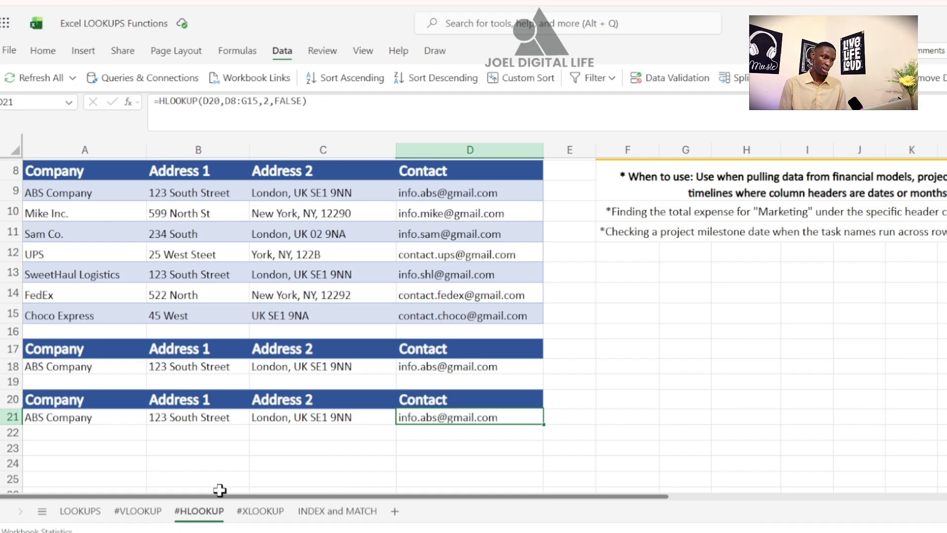
Step: Read the HLOOKUP use-case notes in F10 and F11 on Marketing expenses and project milestone dates, comparing them with the lookup tables
{"action": "scroll", "coordinate": [220, 490], "scroll_direction": "up", "scroll_amount": 3}
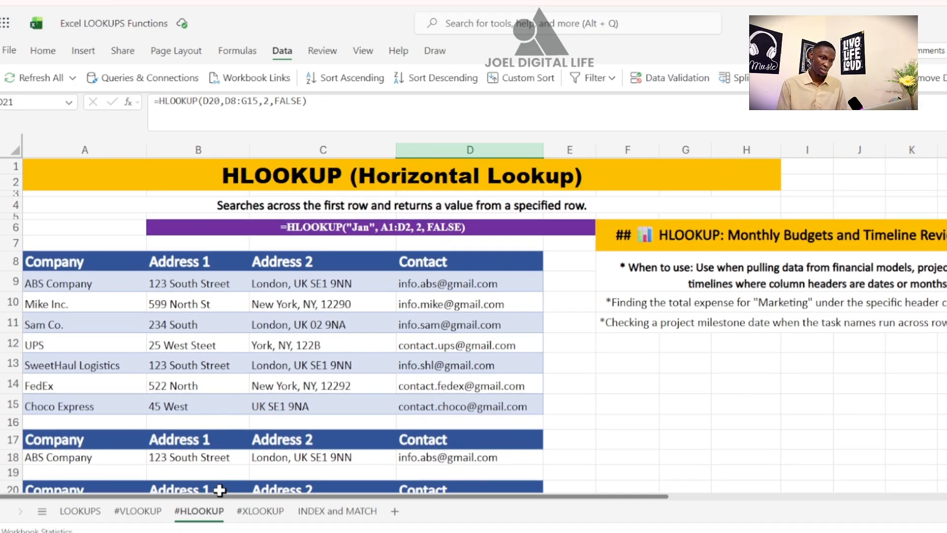
{"action": "left_click", "coordinate": [587, 397]}
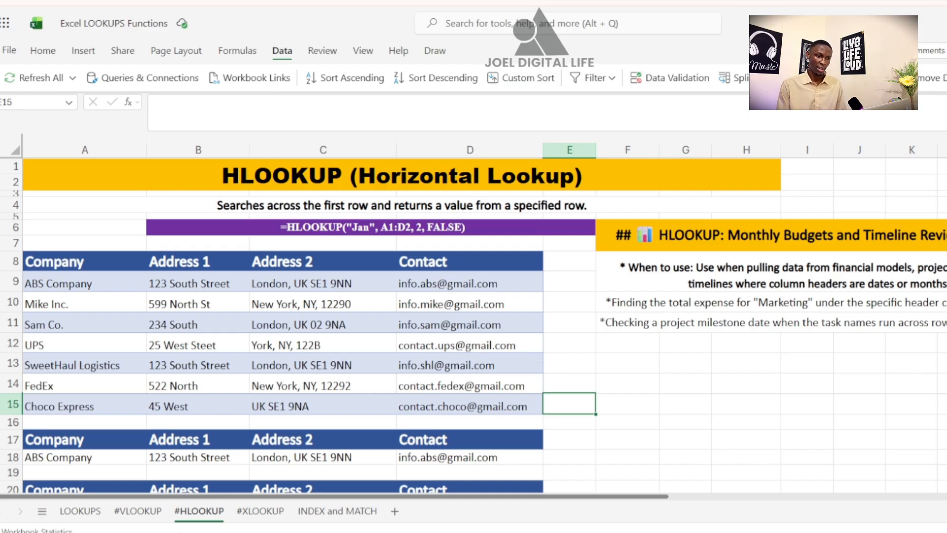
{"action": "left_click", "coordinate": [660, 303]}
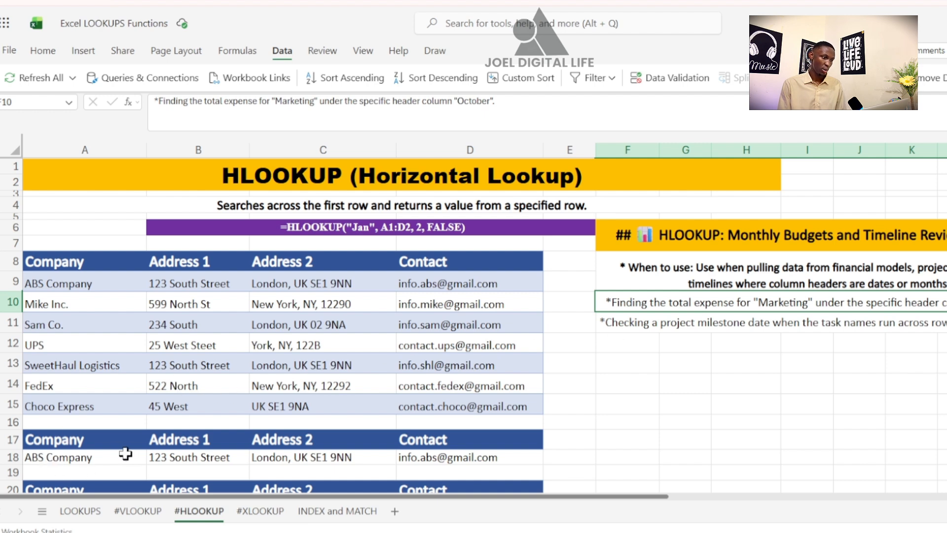
{"action": "scroll", "coordinate": [126, 453], "scroll_direction": "down", "scroll_amount": 3}
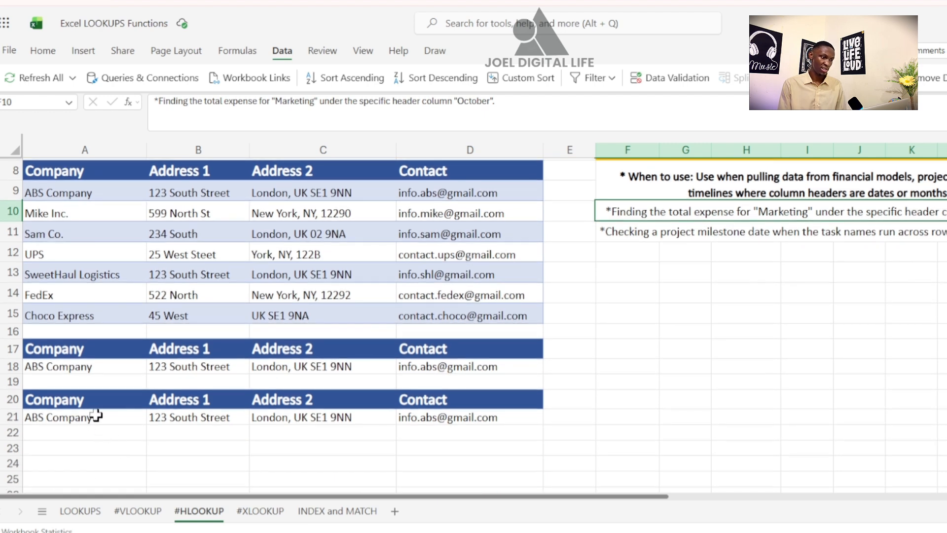
{"action": "scroll", "coordinate": [100, 401], "scroll_direction": "up", "scroll_amount": 3}
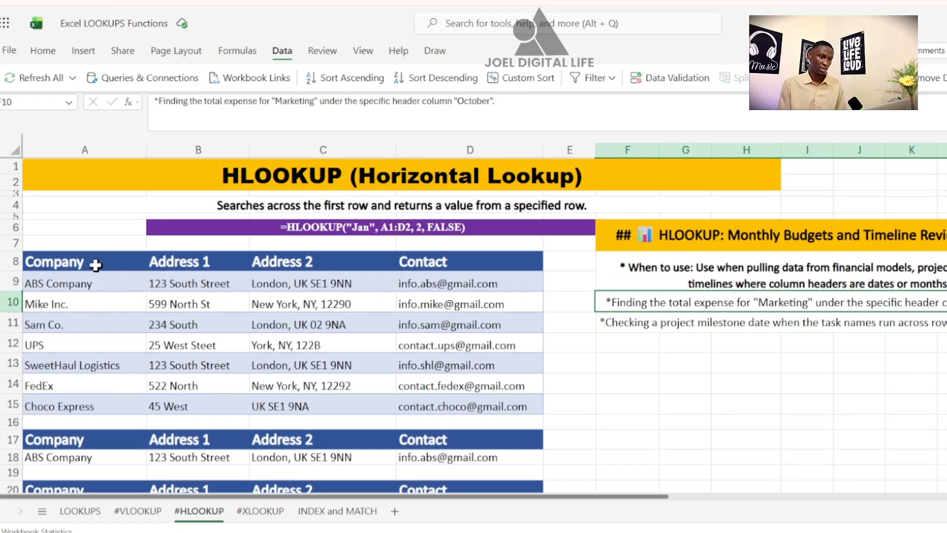
{"action": "left_click", "coordinate": [630, 324]}
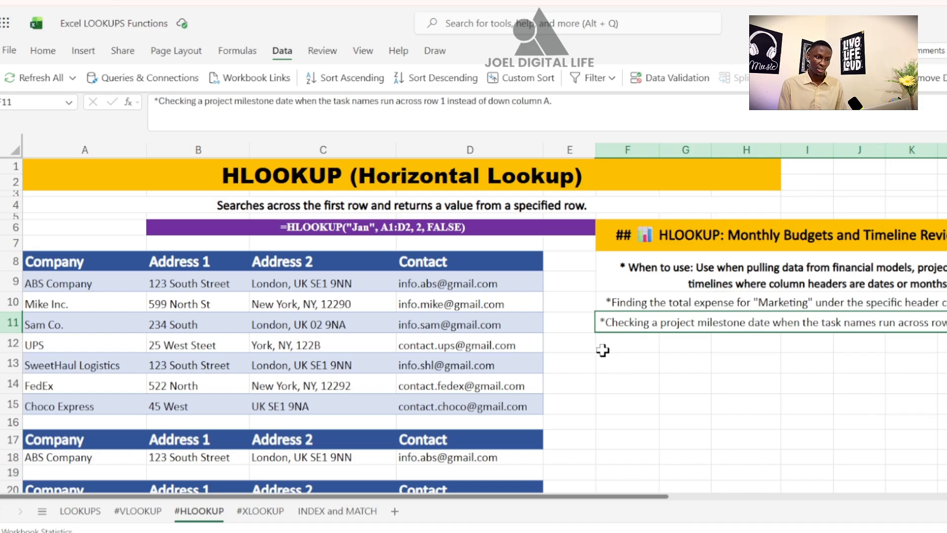
{"action": "left_click", "coordinate": [643, 347]}
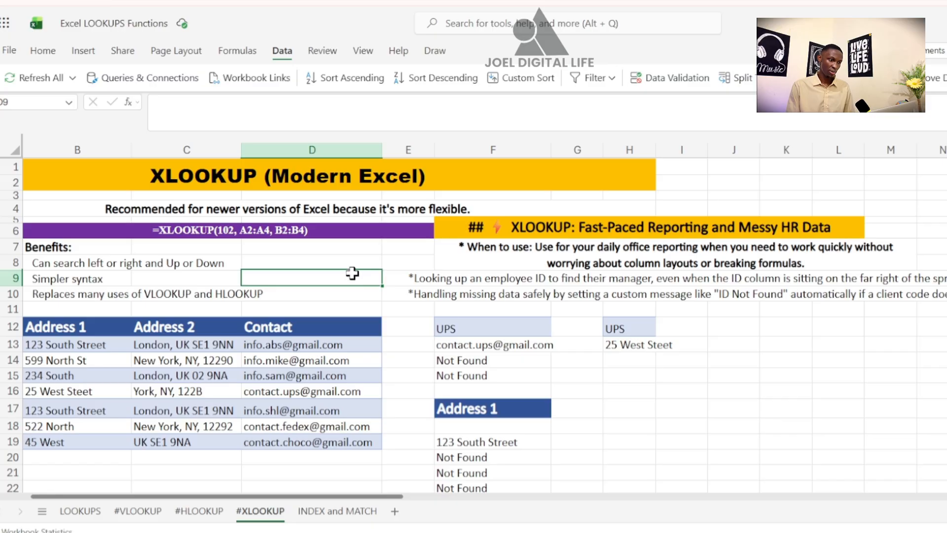
Step: Review the XLOOKUP sheet's recommendation in row 4 and its list of benefits in rows 8 to 10
{"action": "left_click", "coordinate": [362, 263]}
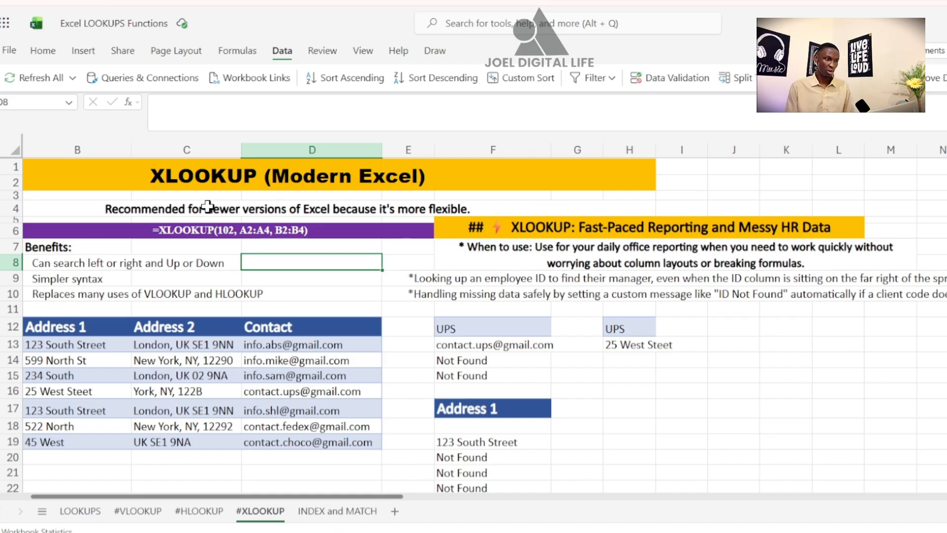
{"action": "left_click", "coordinate": [324, 209]}
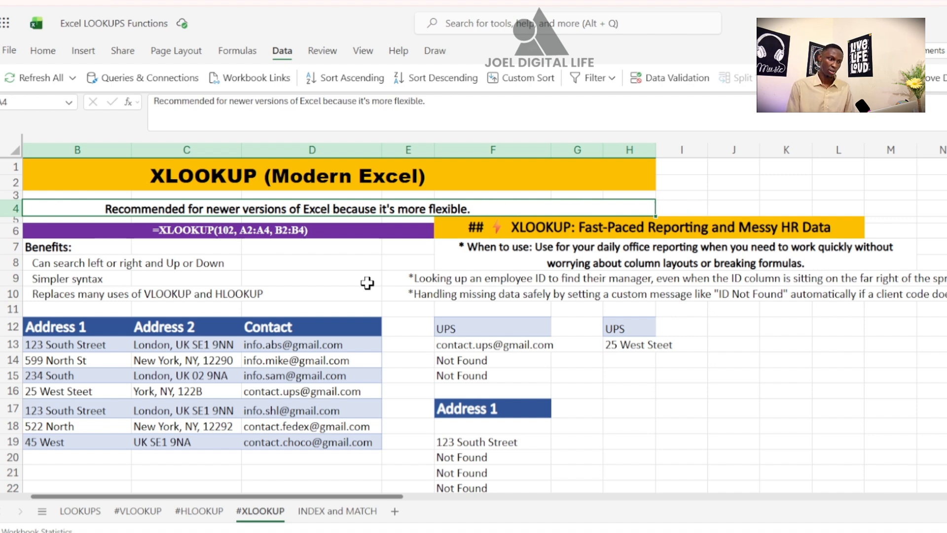
{"action": "left_click", "coordinate": [391, 258]}
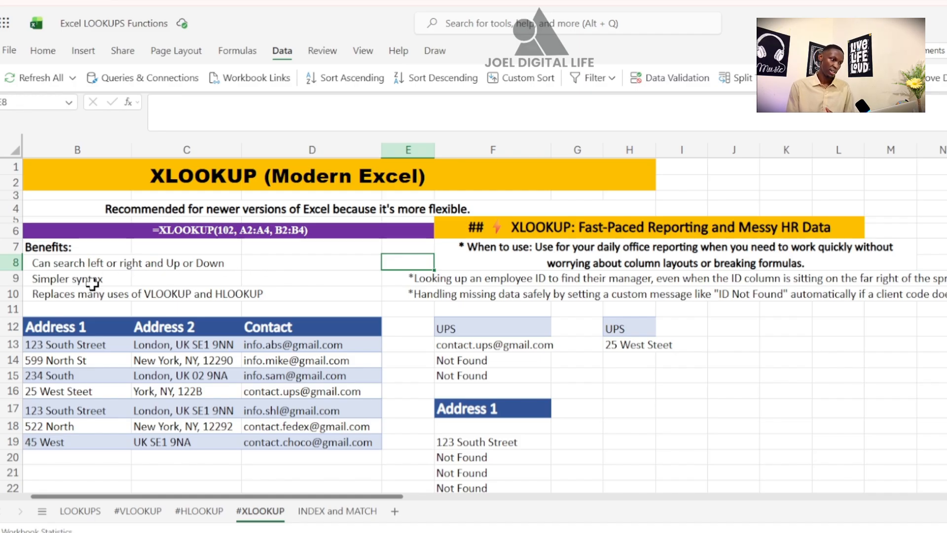
{"action": "left_click", "coordinate": [58, 278]}
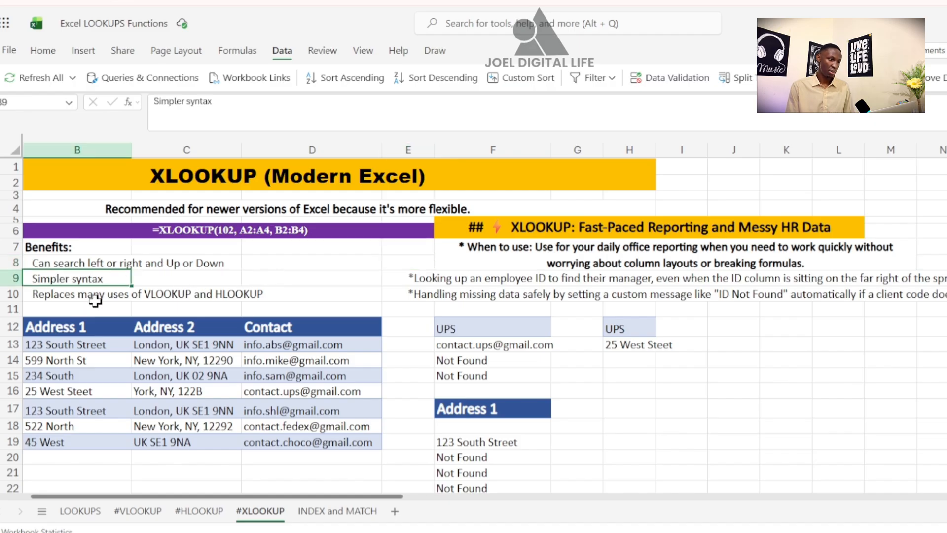
{"action": "left_click", "coordinate": [276, 291]}
{"action": "left_click", "coordinate": [338, 265]}
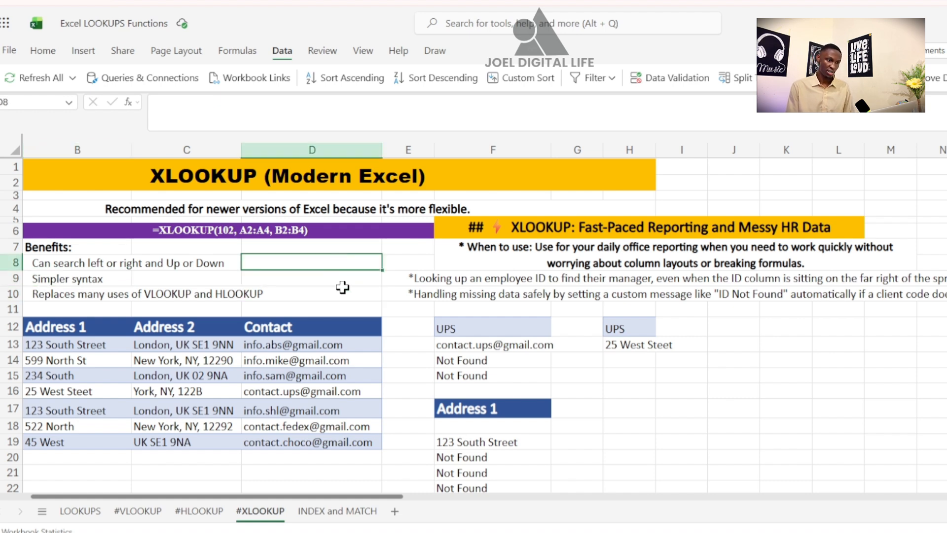
{"action": "scroll", "coordinate": [401, 322], "scroll_direction": "down", "scroll_amount": 2}
{"action": "scroll", "coordinate": [359, 294], "scroll_direction": "up", "scroll_amount": 2}
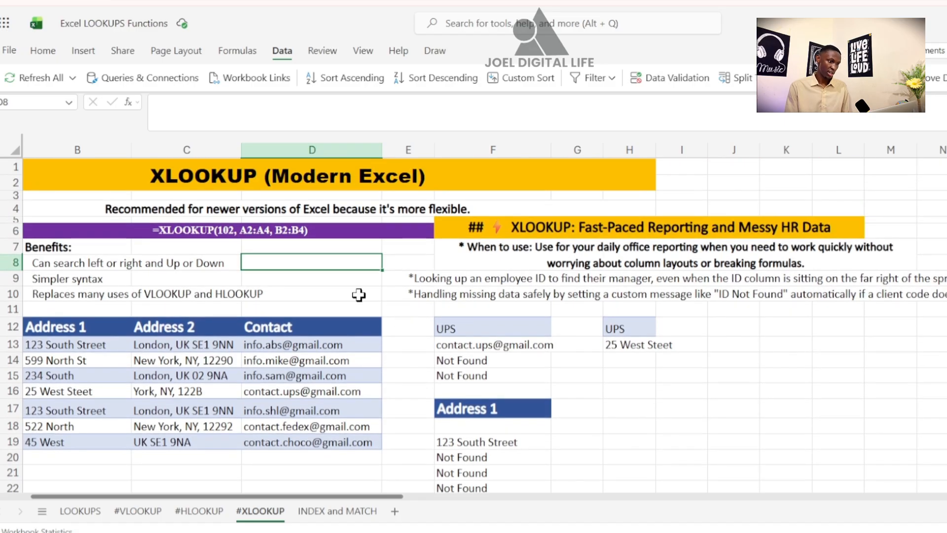
Step: Examine the XLOOKUP source table A12:D19, covering the address and contact columns and the Company column
{"action": "left_click_drag", "start_coordinate": [64, 327], "coordinate": [328, 442]}
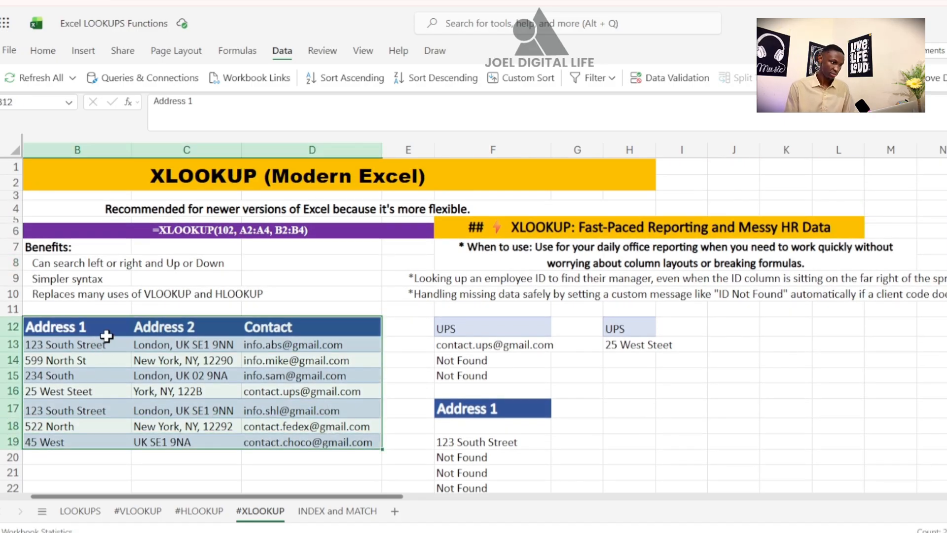
{"action": "scroll", "coordinate": [286, 332], "scroll_direction": "left", "scroll_amount": 2}
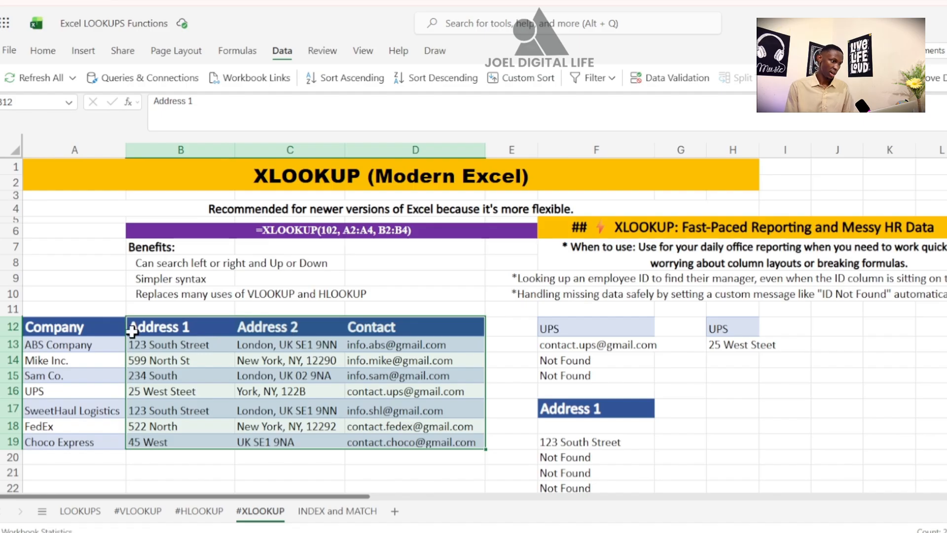
{"action": "left_click_drag", "start_coordinate": [82, 333], "coordinate": [85, 405]}
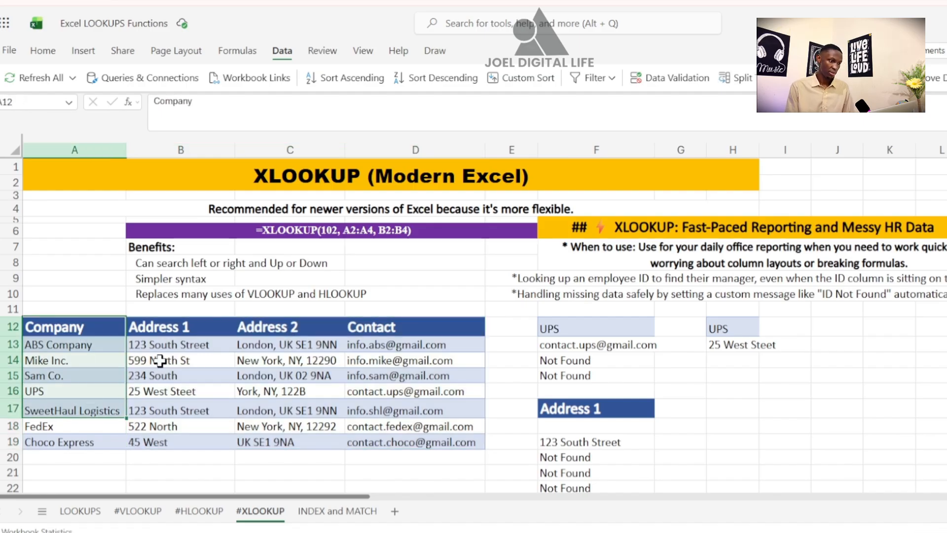
Step: Examine the Address 1, Address 2 and Contact columns of the company table in turn
{"action": "left_click_drag", "start_coordinate": [178, 327], "coordinate": [194, 414]}
{"action": "left_click_drag", "start_coordinate": [275, 326], "coordinate": [302, 395]}
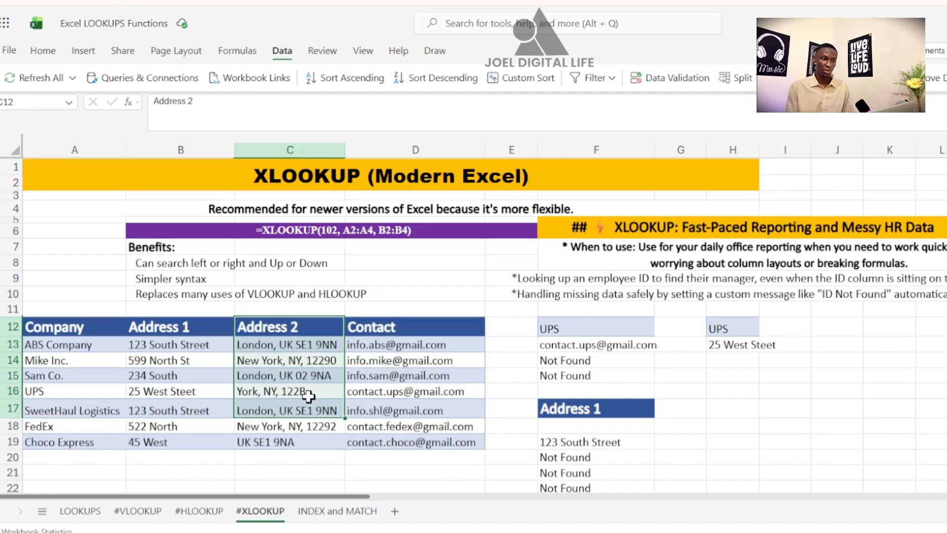
{"action": "left_click_drag", "start_coordinate": [380, 326], "coordinate": [393, 380]}
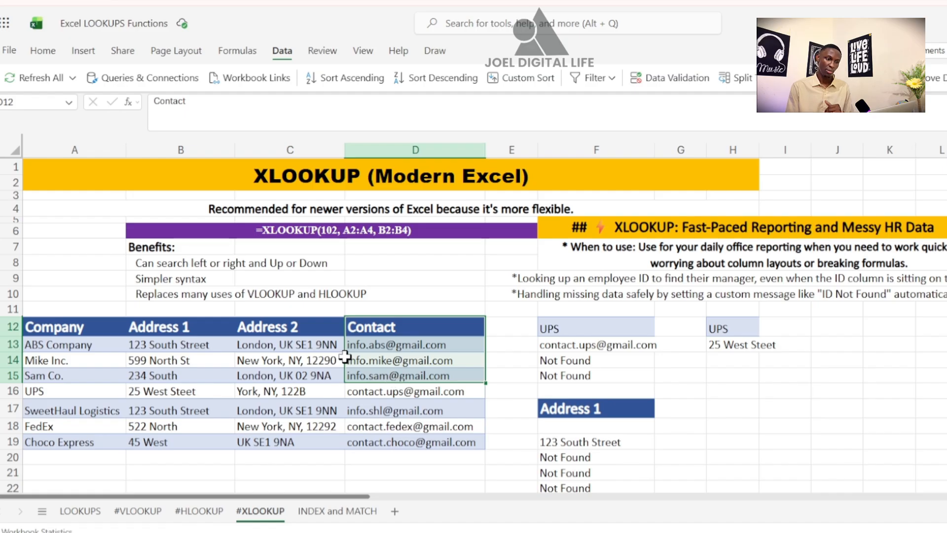
Step: Inspect the XLOOKUP formula in F13 argument by argument: lookup value F12, lookup array, return array, not-found text and match mode
{"action": "left_click", "coordinate": [612, 319]}
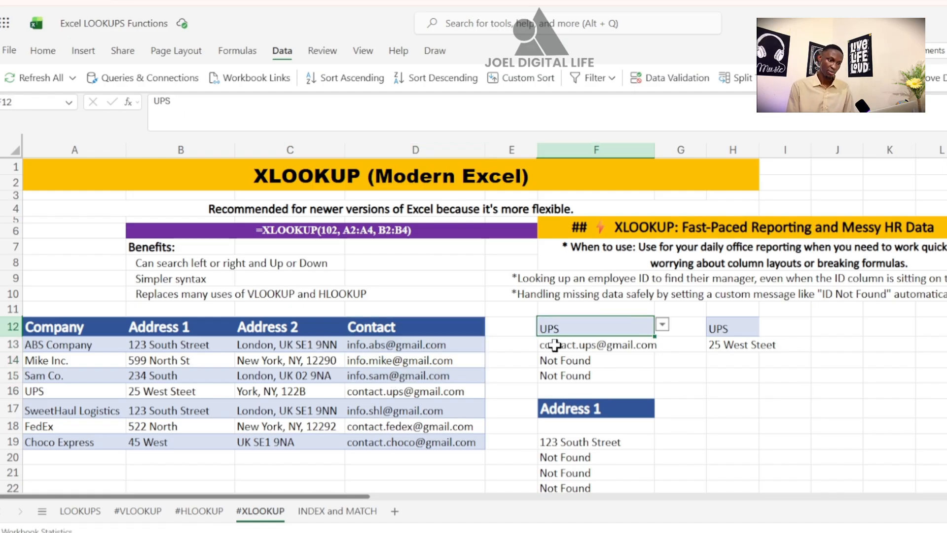
{"action": "left_click", "coordinate": [592, 344]}
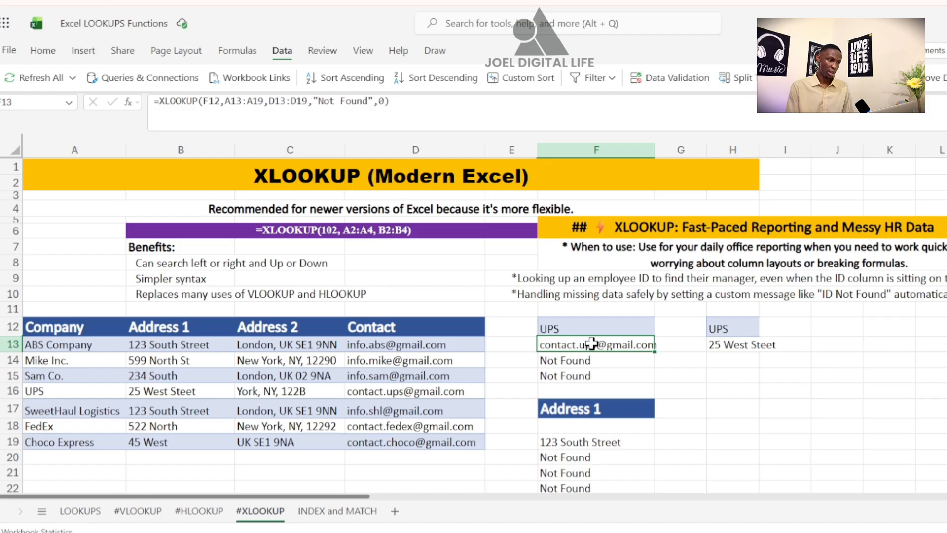
{"action": "mouse_move", "coordinate": [168, 117]}
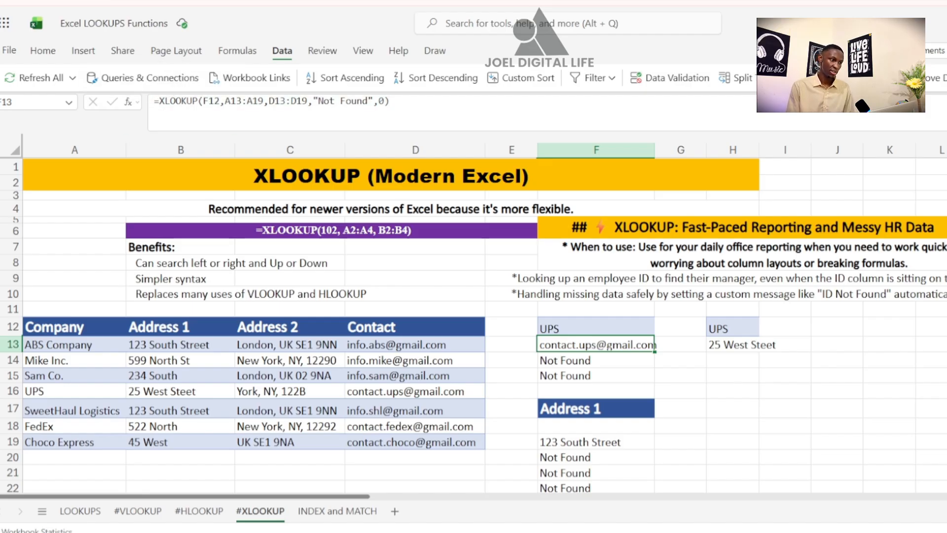
{"action": "left_click", "coordinate": [220, 102]}
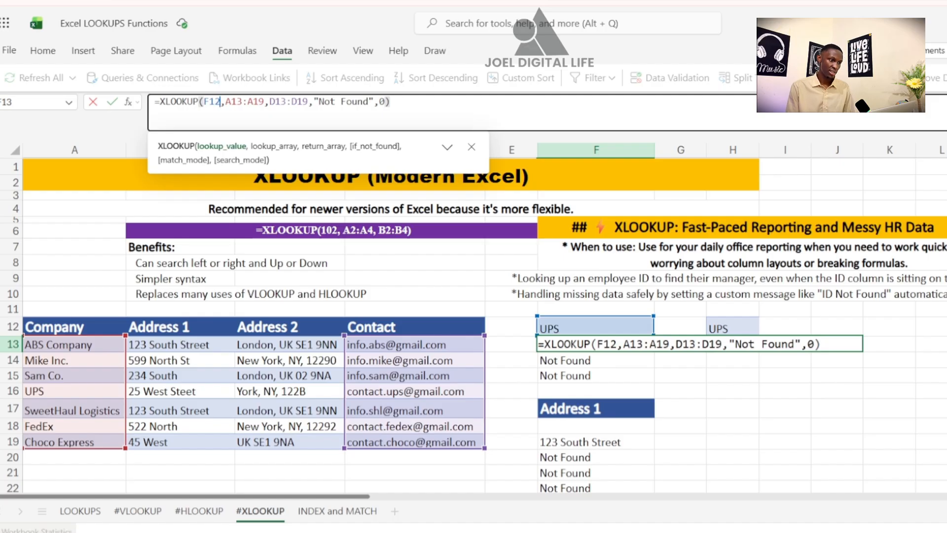
{"action": "left_click", "coordinate": [264, 102]}
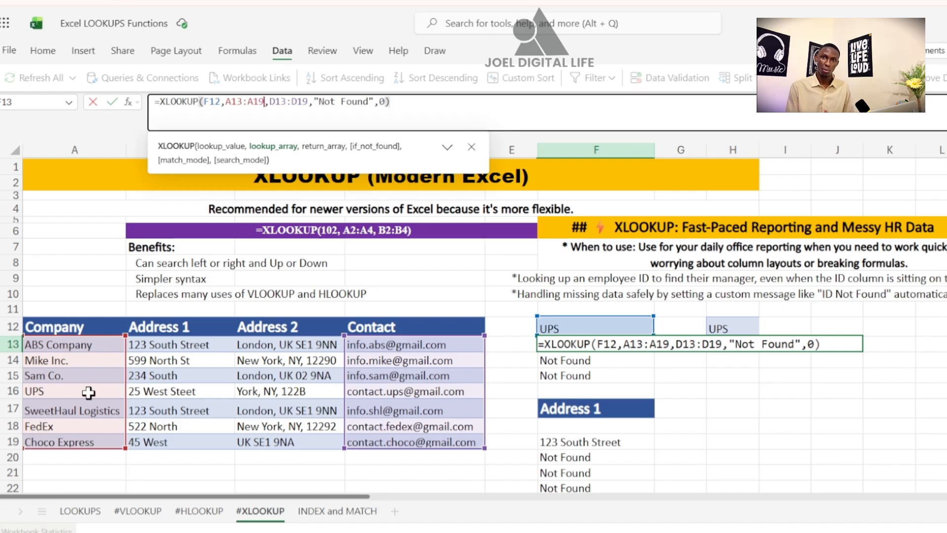
{"action": "mouse_move", "coordinate": [218, 121]}
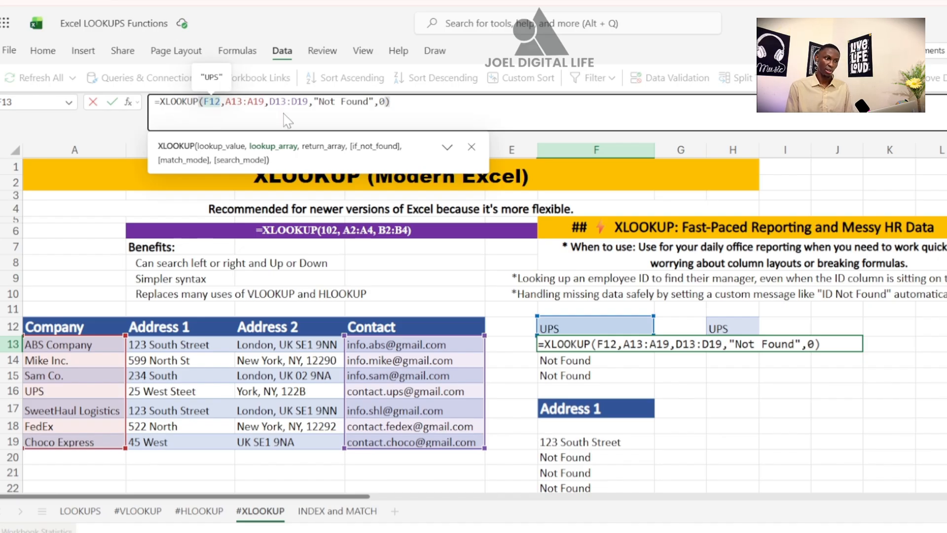
{"action": "mouse_move", "coordinate": [284, 114]}
{"action": "left_click", "coordinate": [266, 101]}
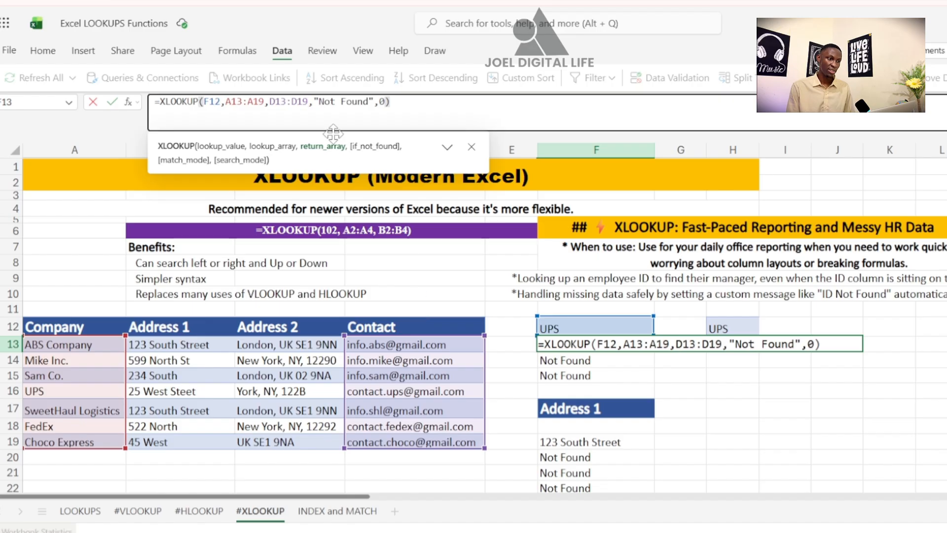
{"action": "mouse_move", "coordinate": [330, 115]}
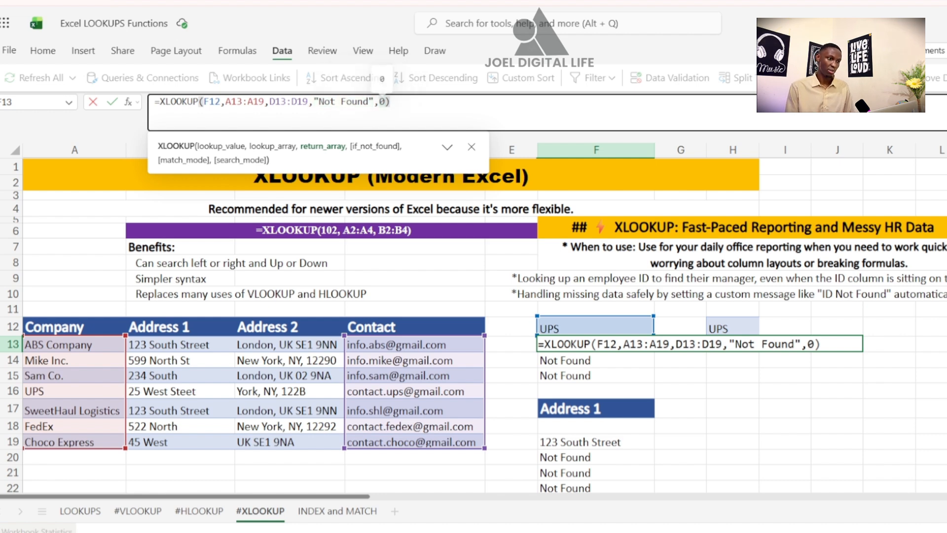
{"action": "left_click", "coordinate": [384, 102]}
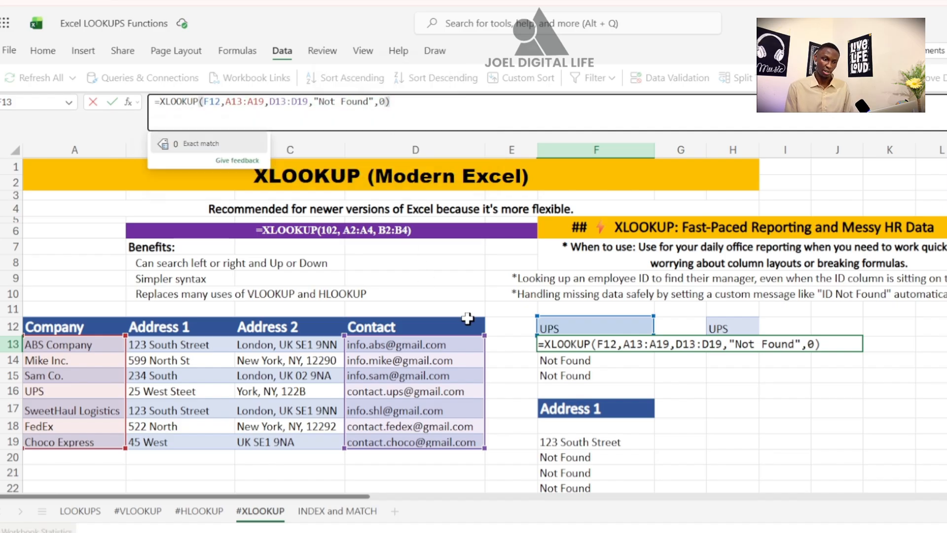
{"action": "left_click", "coordinate": [661, 387]}
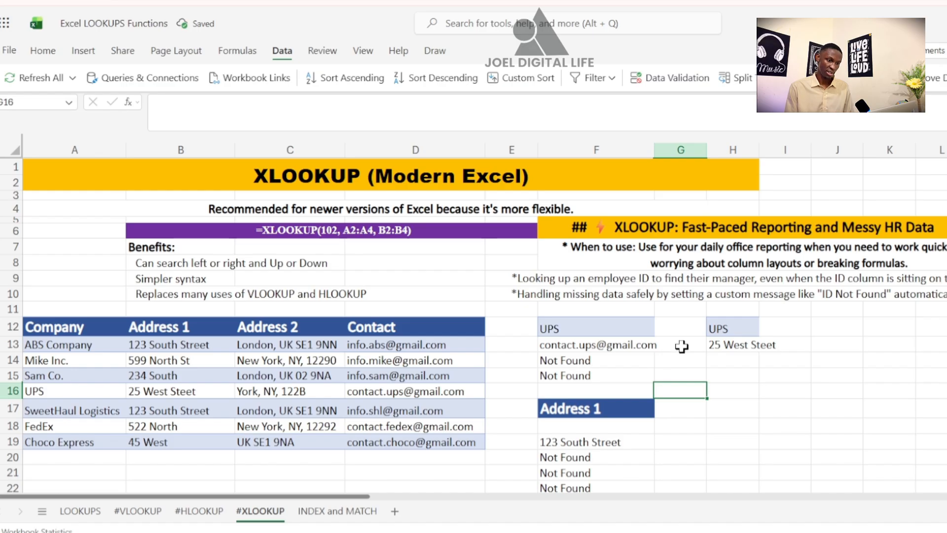
Step: Change the lookup company in H12 to Mike Inc
{"action": "left_click", "coordinate": [725, 329]}
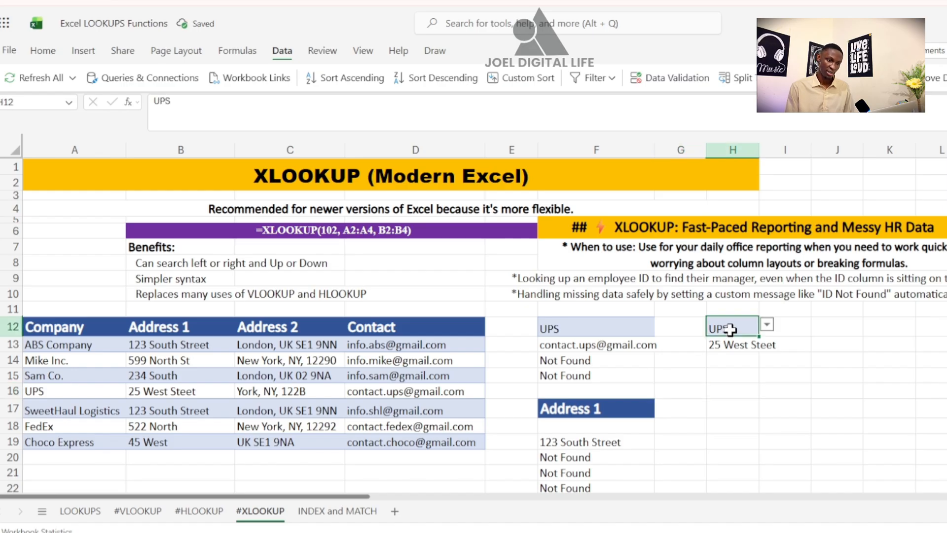
{"action": "left_click", "coordinate": [767, 326]}
{"action": "left_click", "coordinate": [729, 367]}
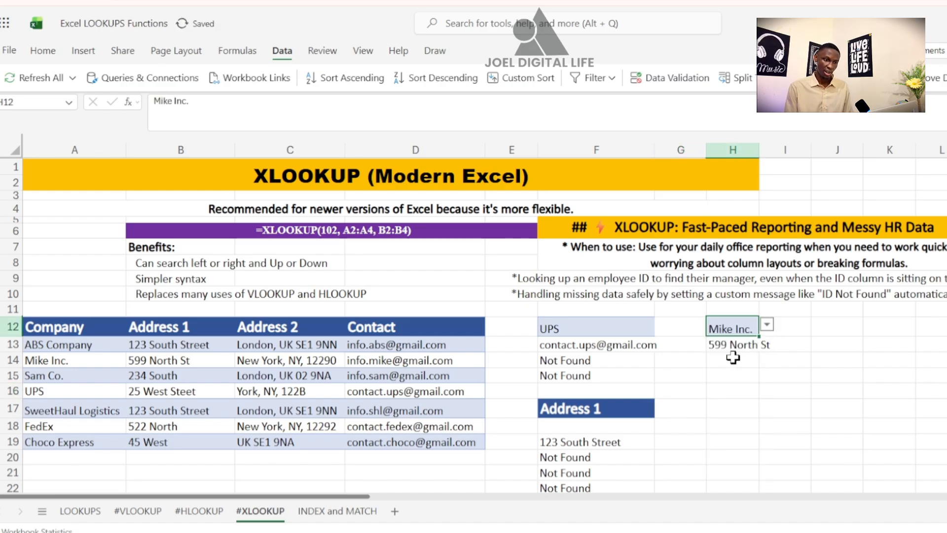
Step: Test the contact lookup by setting the company in F12 to SweetHaul Logistics and finally to Sam Co
{"action": "left_click", "coordinate": [563, 324]}
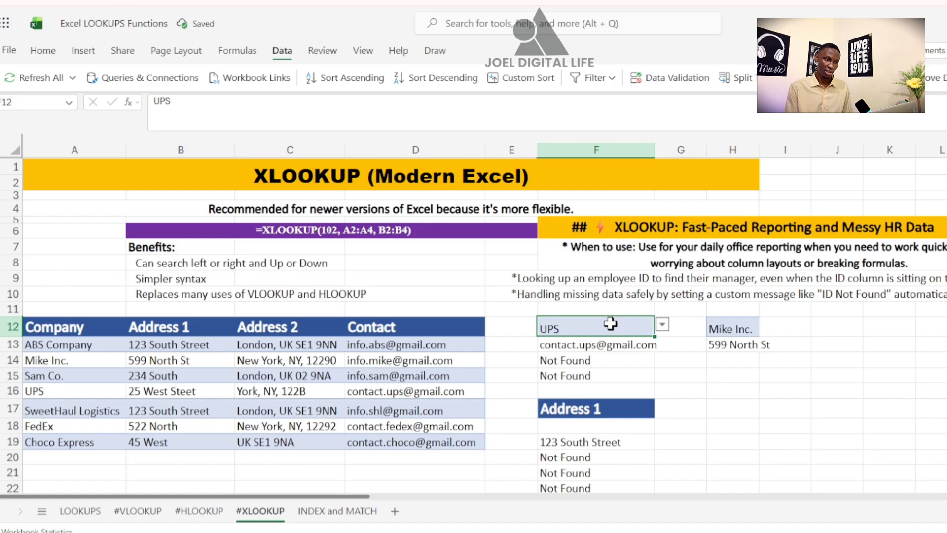
{"action": "left_click", "coordinate": [662, 324]}
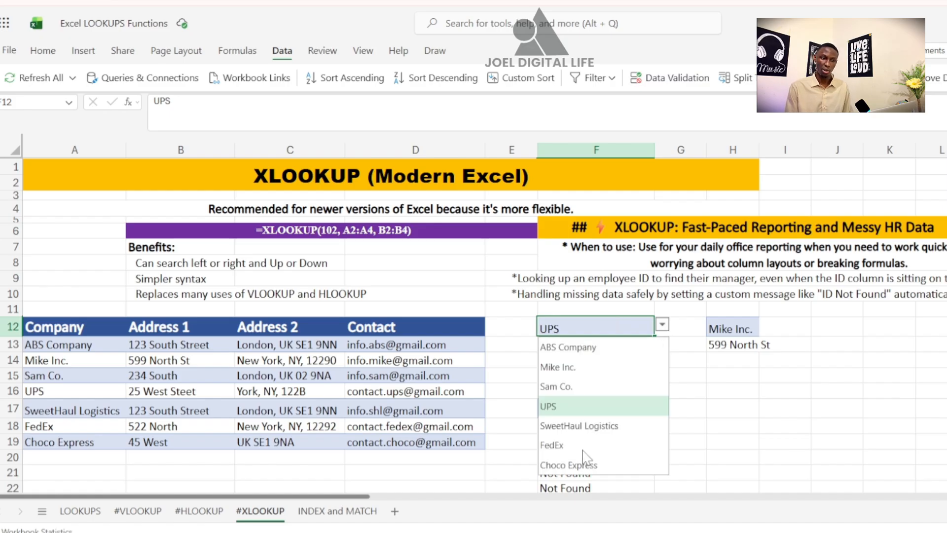
{"action": "left_click", "coordinate": [582, 428]}
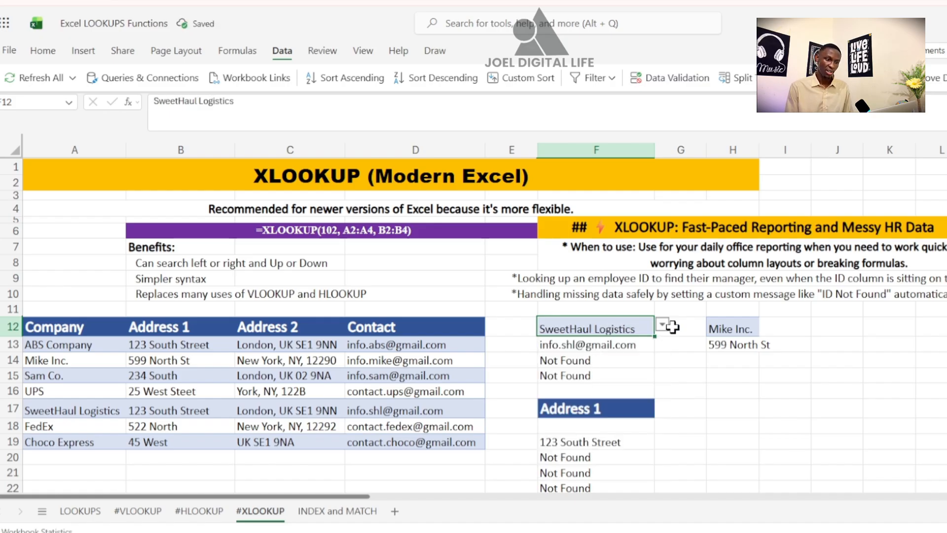
{"action": "left_click", "coordinate": [663, 324]}
{"action": "left_click", "coordinate": [556, 386]}
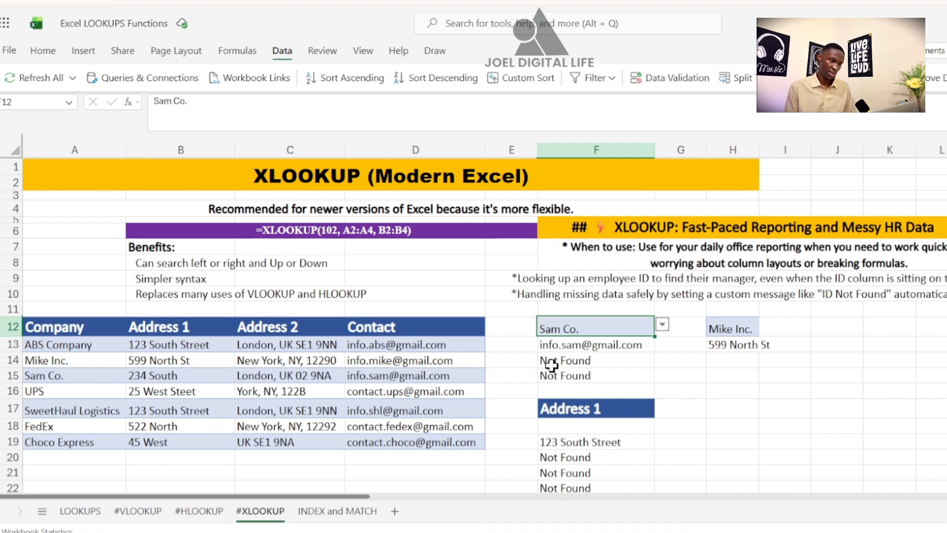
{"action": "scroll", "coordinate": [645, 378], "scroll_direction": "down", "scroll_amount": 1}
{"action": "scroll", "coordinate": [646, 379], "scroll_direction": "up", "scroll_amount": 1}
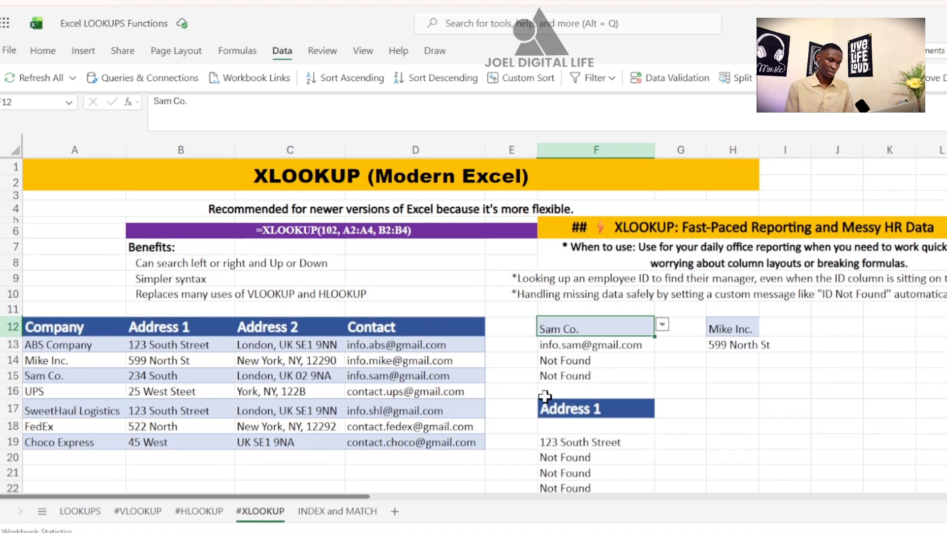
Step: Enter the label "Search Bar" in cell J12
{"action": "left_click", "coordinate": [839, 327]}
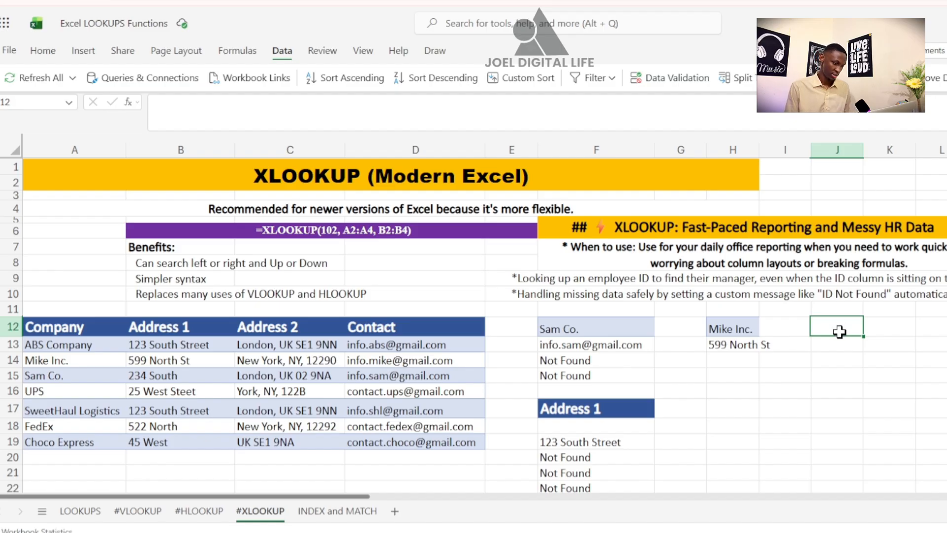
{"action": "type", "text": "Se"}
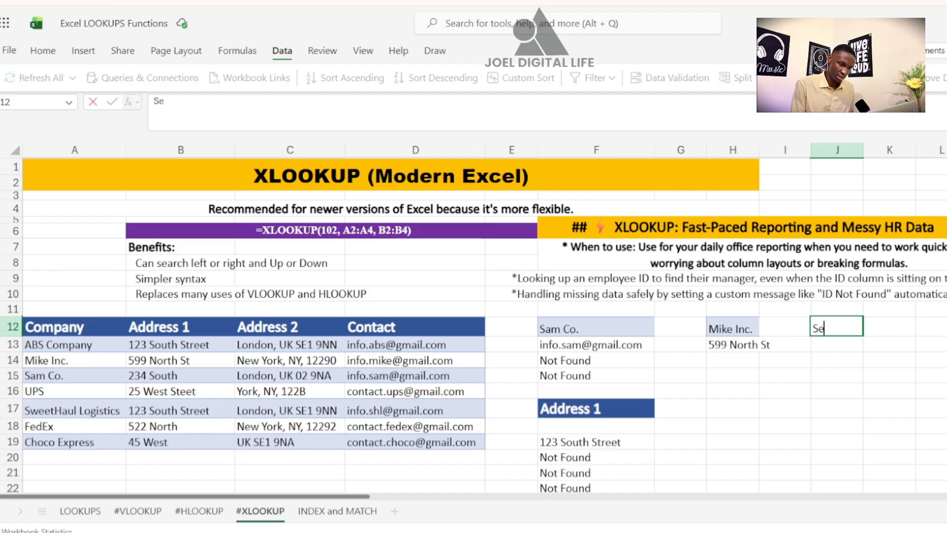
{"action": "type", "text": "a"}
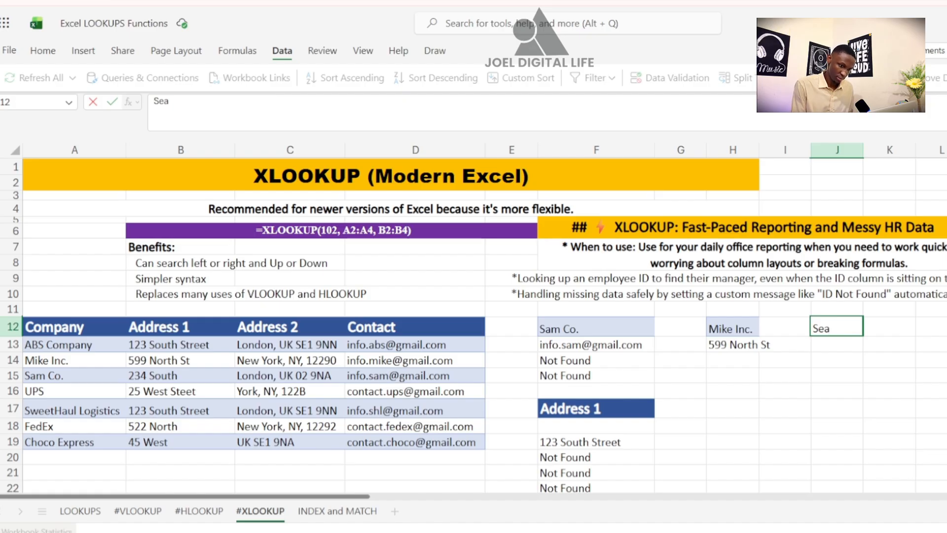
{"action": "type", "text": "rch"}
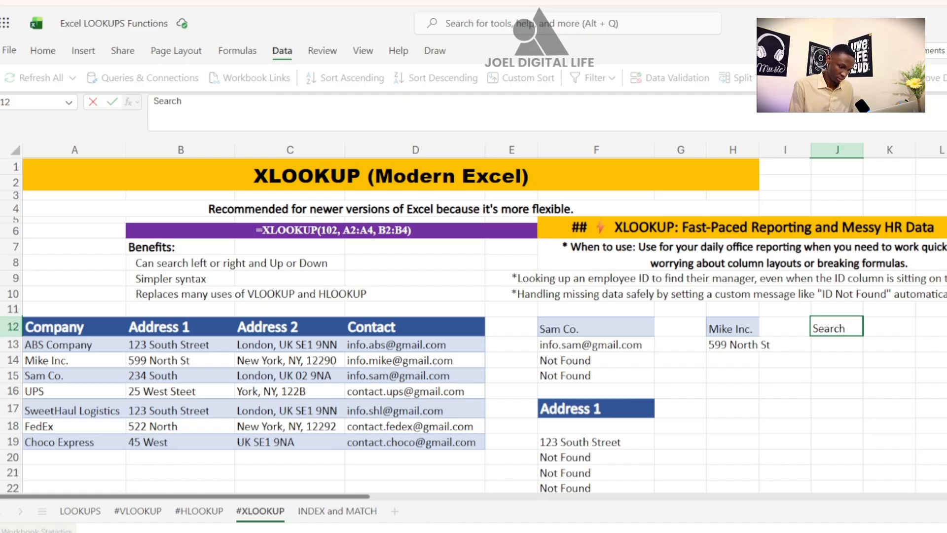
{"action": "type", "text": " Bar"}
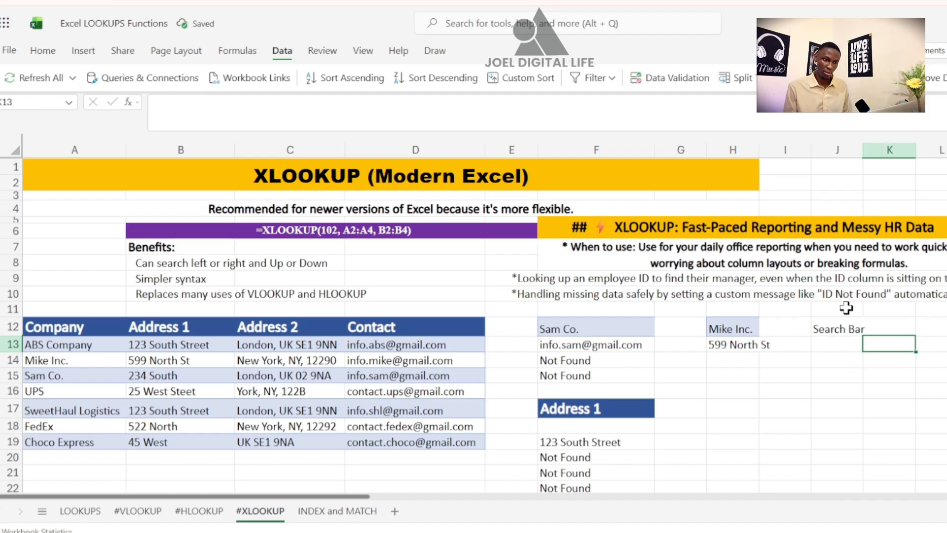
Step: Widen column J slightly so the Search Bar label fits inside its cell
{"action": "left_click", "coordinate": [844, 328]}
{"action": "left_click", "coordinate": [861, 149]}
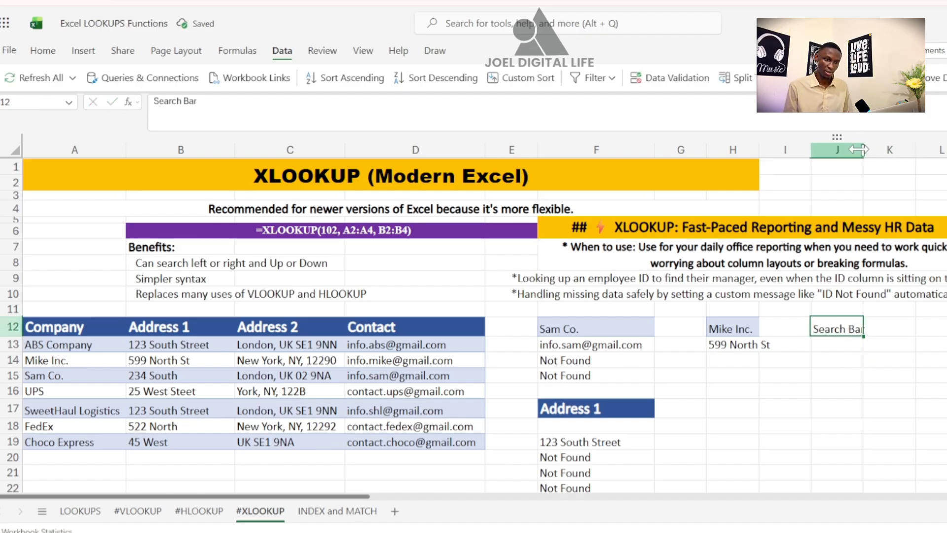
{"action": "left_click_drag", "start_coordinate": [864, 150], "coordinate": [879, 149]}
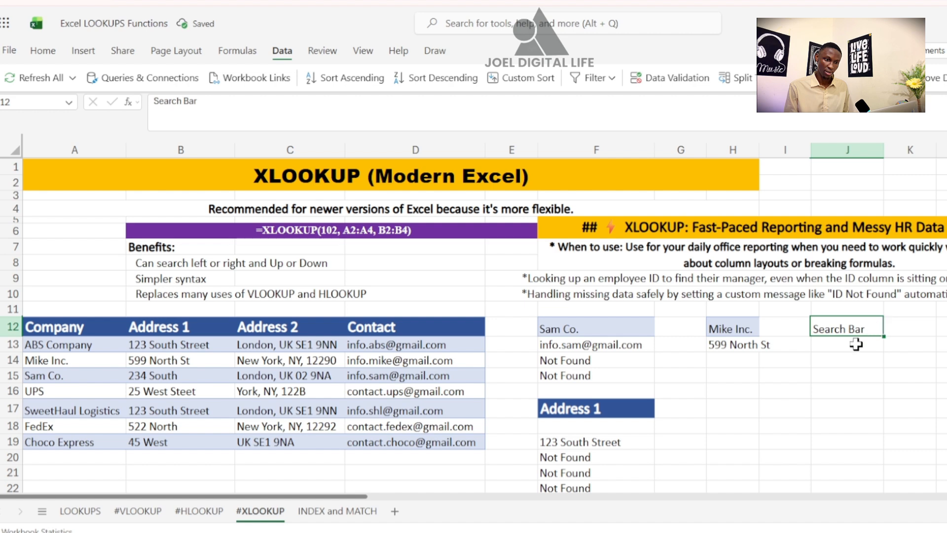
{"action": "left_click_drag", "start_coordinate": [883, 150], "coordinate": [876, 149]}
{"action": "left_click", "coordinate": [842, 377]}
Step: Format the Search Bar label in J12 with yellow fill, horizontal and vertical centring, and bold text
{"action": "left_click", "coordinate": [853, 327]}
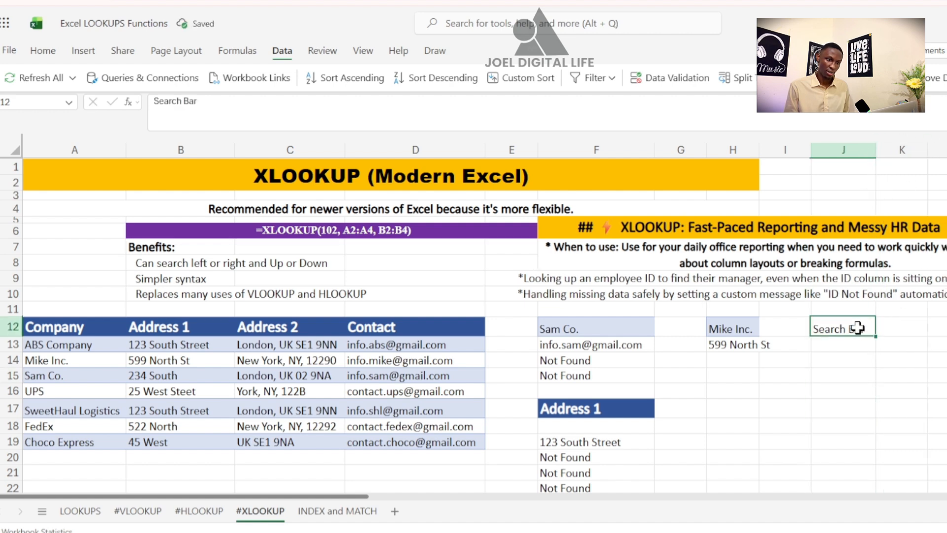
{"action": "left_click", "coordinate": [43, 51]}
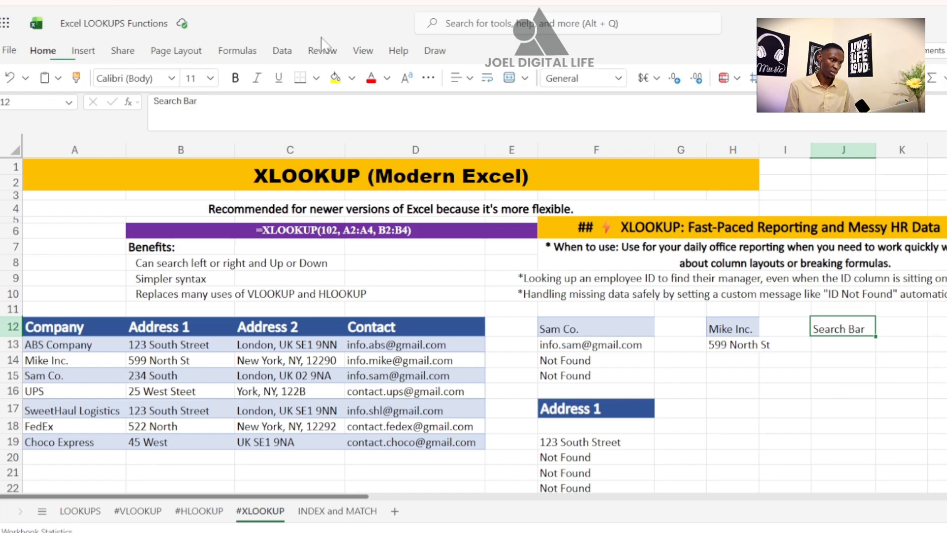
{"action": "left_click", "coordinate": [338, 81]}
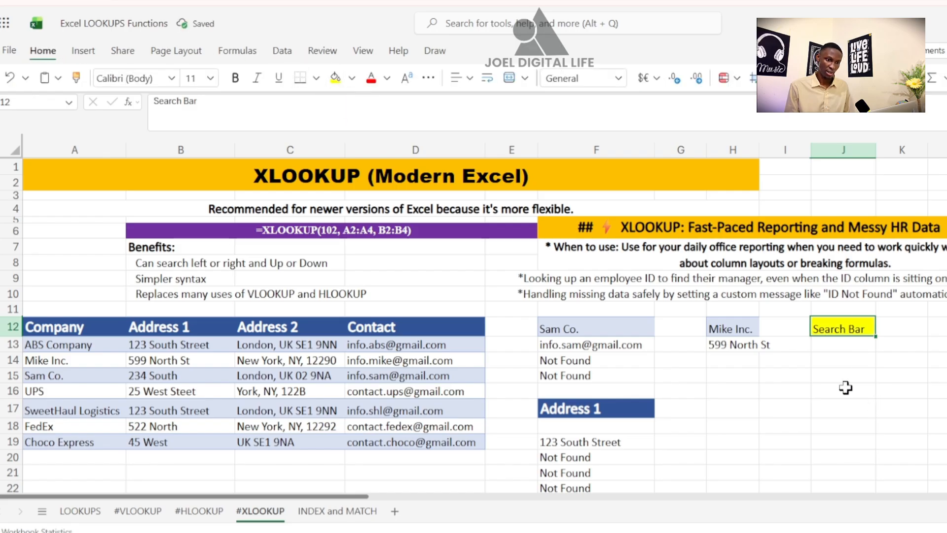
{"action": "left_click", "coordinate": [469, 78]}
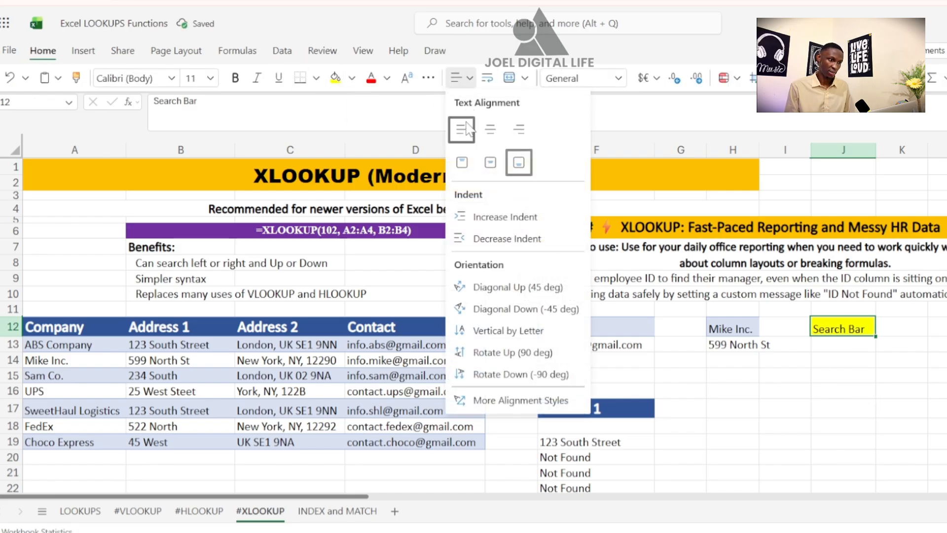
{"action": "left_click", "coordinate": [490, 129]}
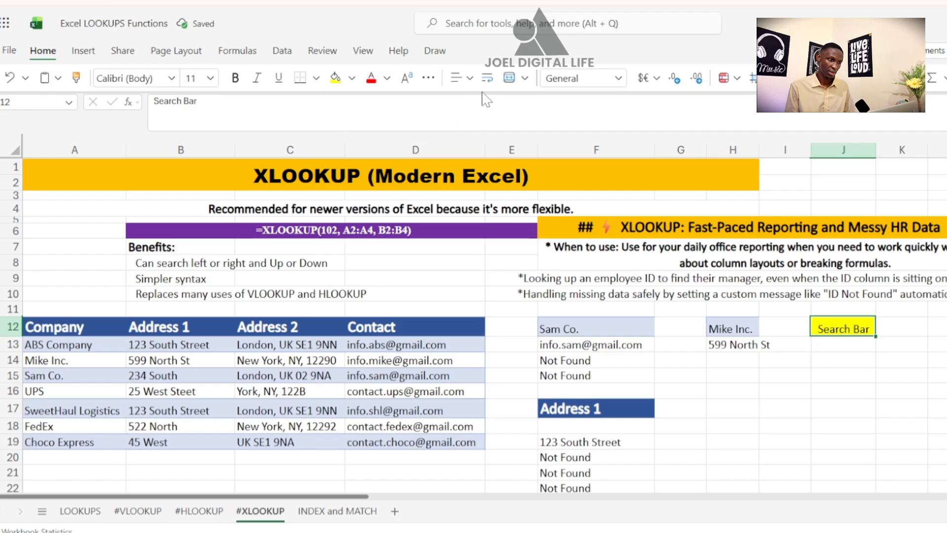
{"action": "left_click", "coordinate": [457, 78]}
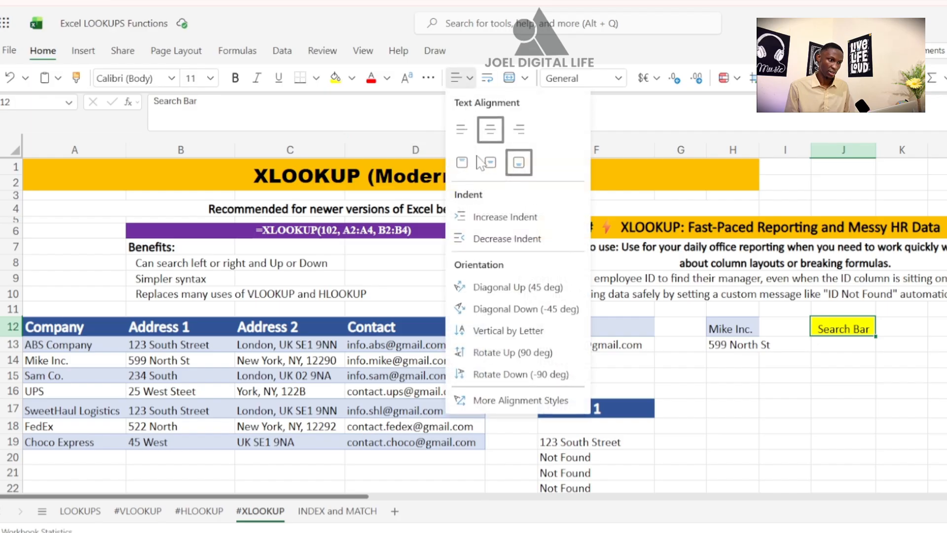
{"action": "left_click", "coordinate": [491, 162]}
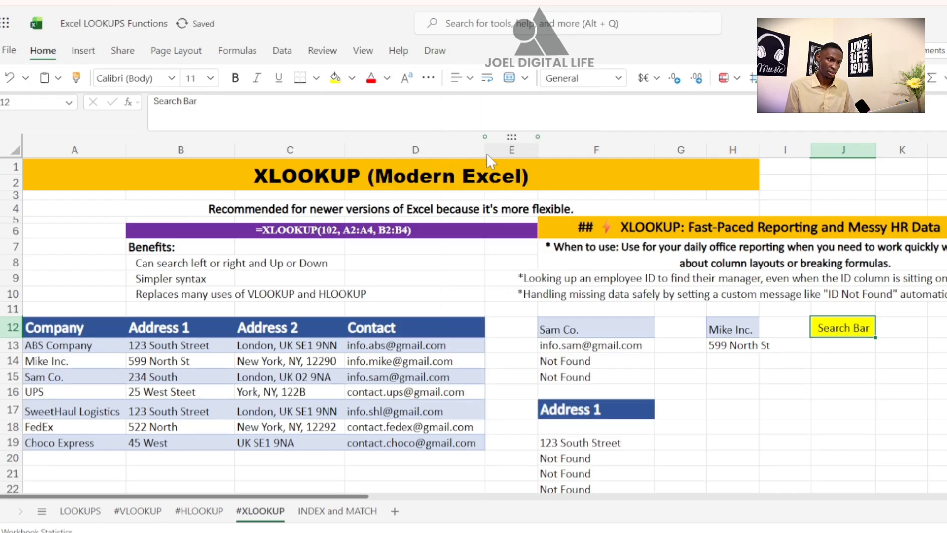
{"action": "left_click", "coordinate": [236, 79]}
{"action": "left_click", "coordinate": [833, 444]}
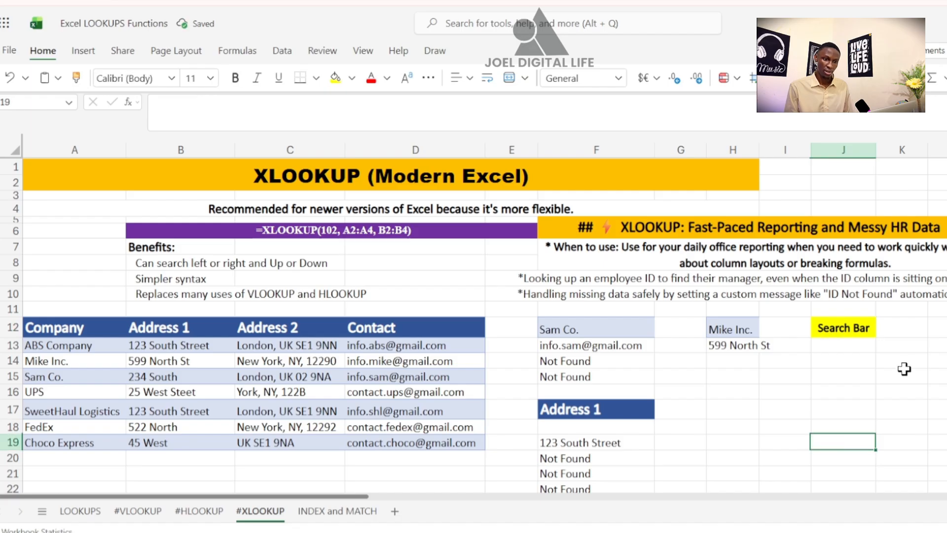
Step: Add list data validation to K12 with the company names in A13:A19 as the source, and check its choices
{"action": "left_click", "coordinate": [899, 328]}
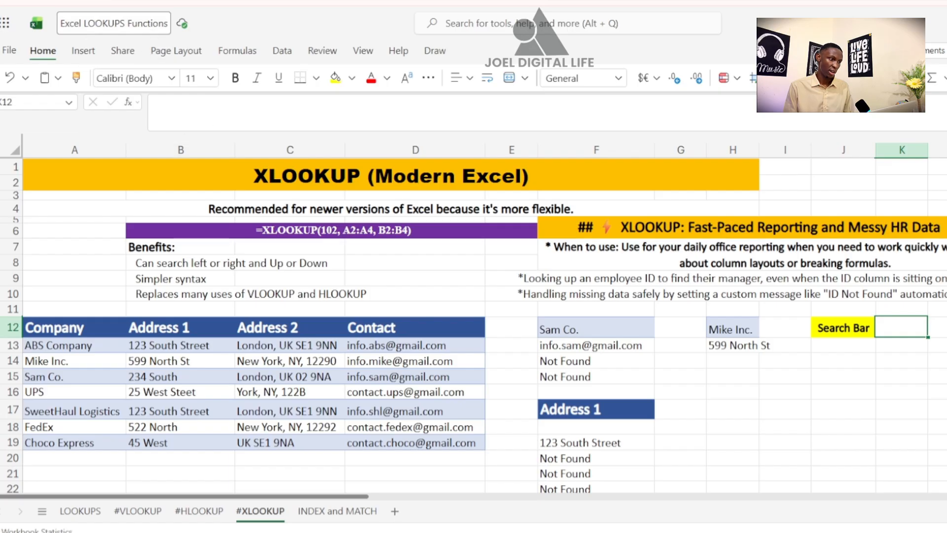
{"action": "left_click", "coordinate": [285, 51]}
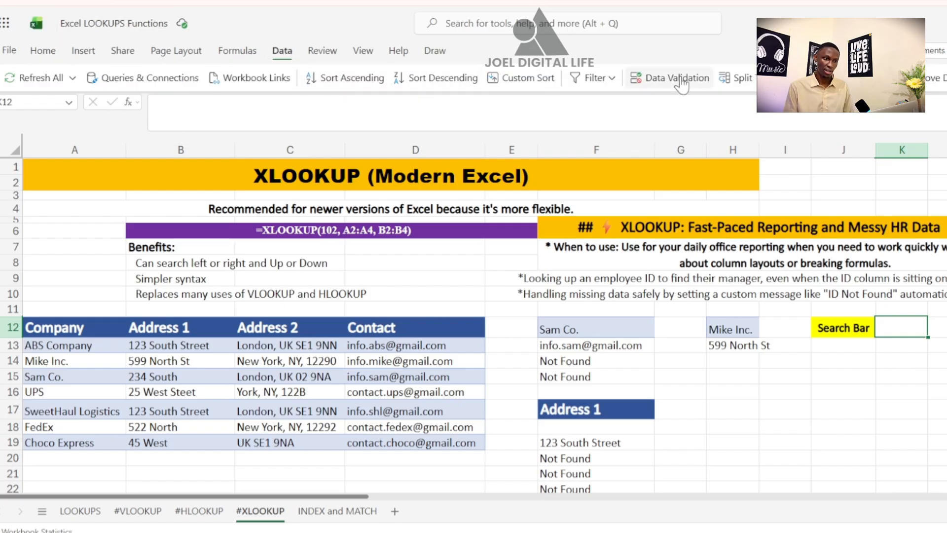
{"action": "left_click", "coordinate": [662, 84]}
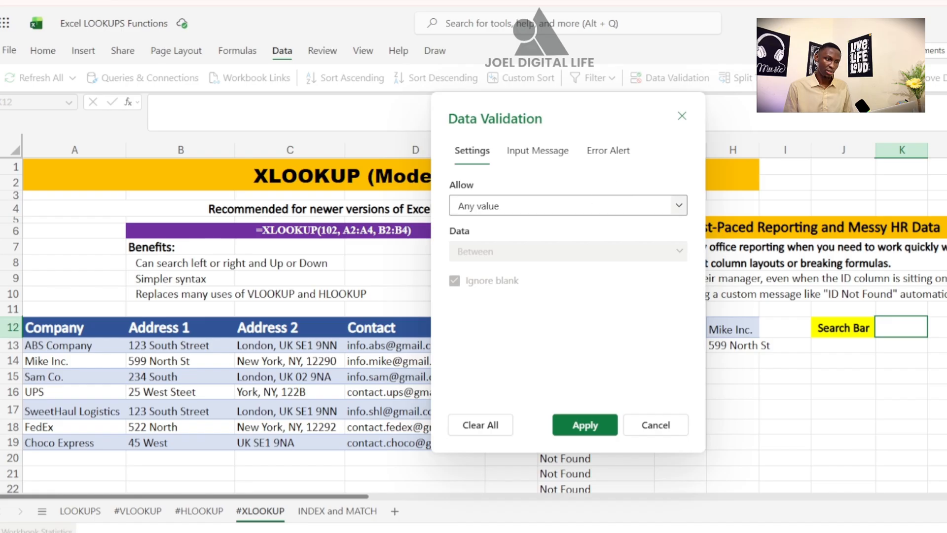
{"action": "left_click", "coordinate": [481, 206]}
{"action": "left_click", "coordinate": [477, 296]}
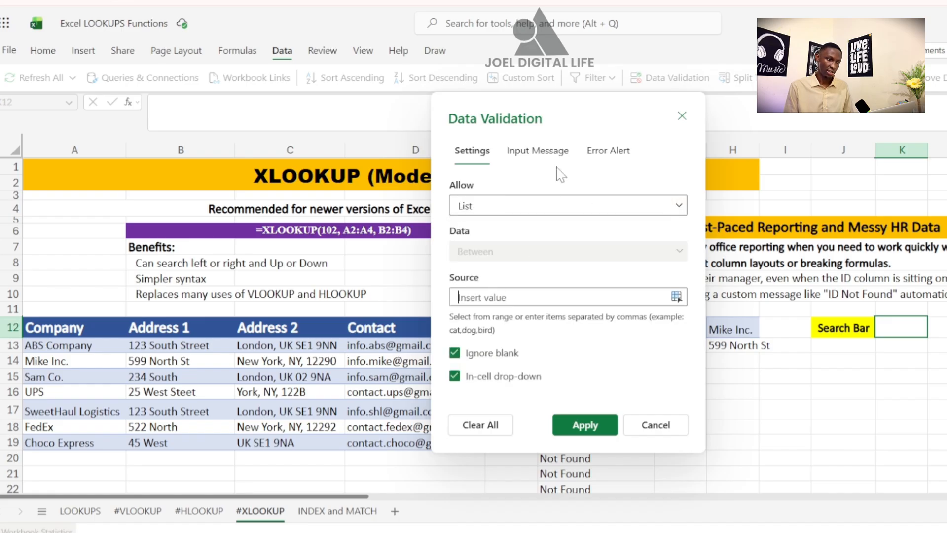
{"action": "left_click_drag", "start_coordinate": [593, 117], "coordinate": [622, 154]}
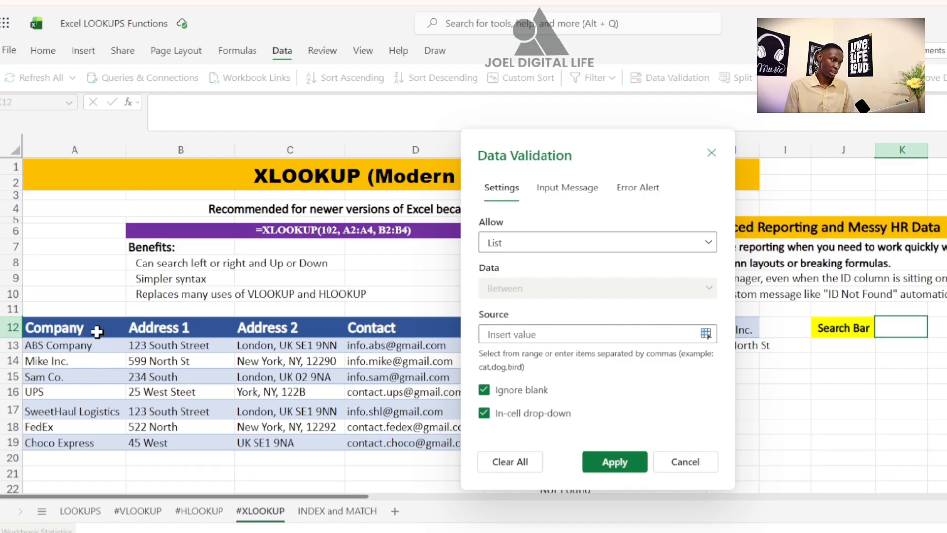
{"action": "left_click_drag", "start_coordinate": [91, 345], "coordinate": [92, 435]}
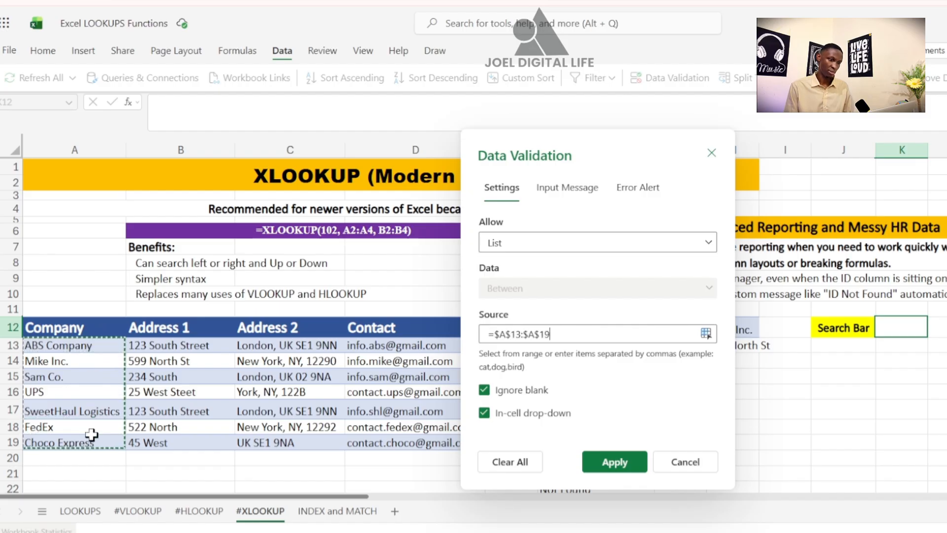
{"action": "left_click", "coordinate": [595, 461]}
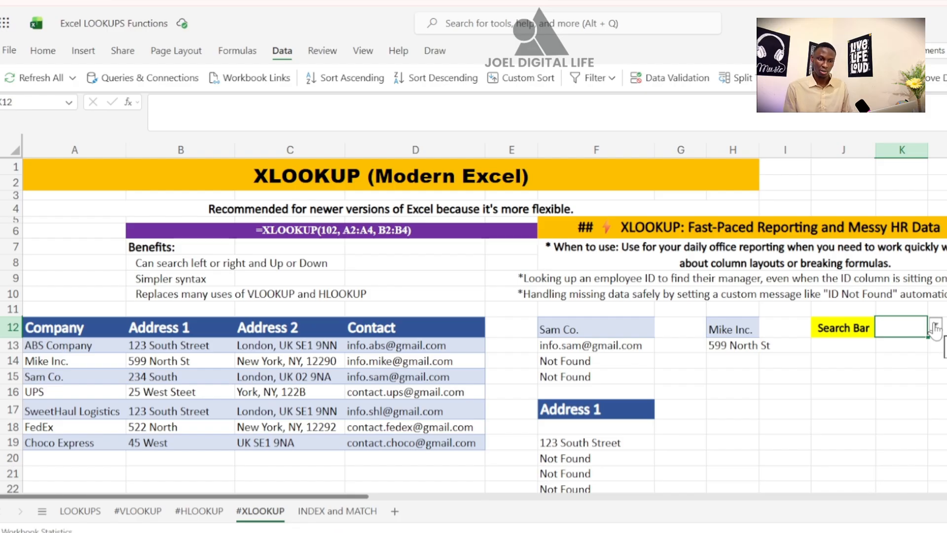
{"action": "left_click", "coordinate": [935, 327]}
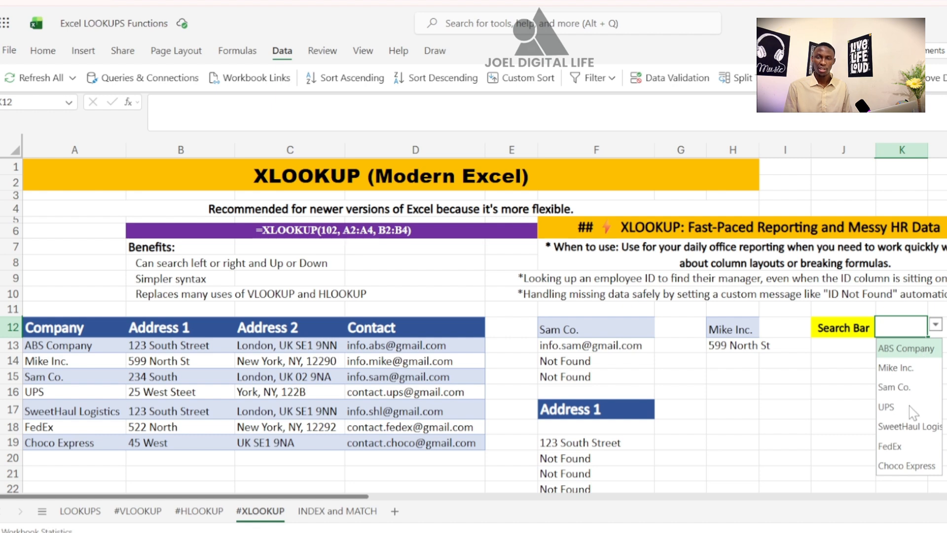
{"action": "left_click", "coordinate": [946, 361]}
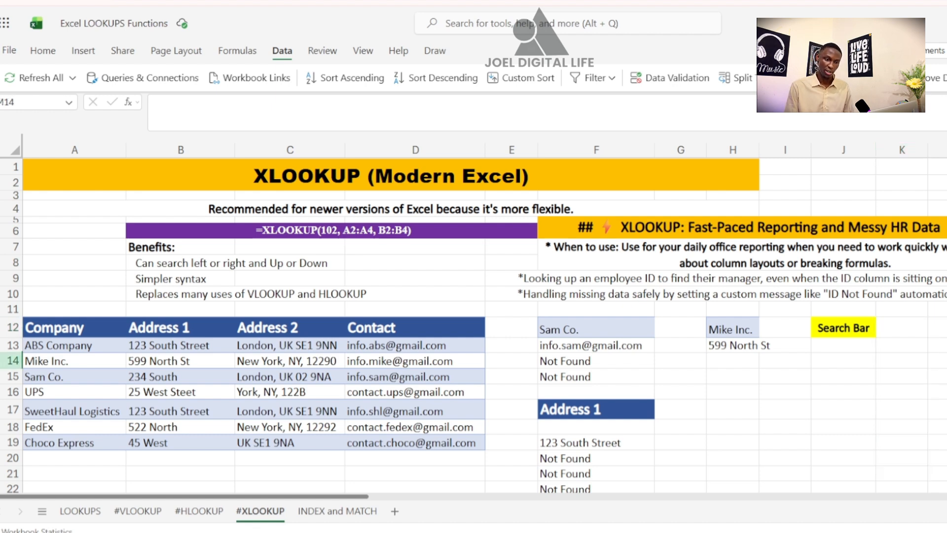
Step: Start an XLOOKUP formula in K13 that uses K12 as the lookup value
{"action": "left_click", "coordinate": [896, 341]}
{"action": "left_click", "coordinate": [897, 331]}
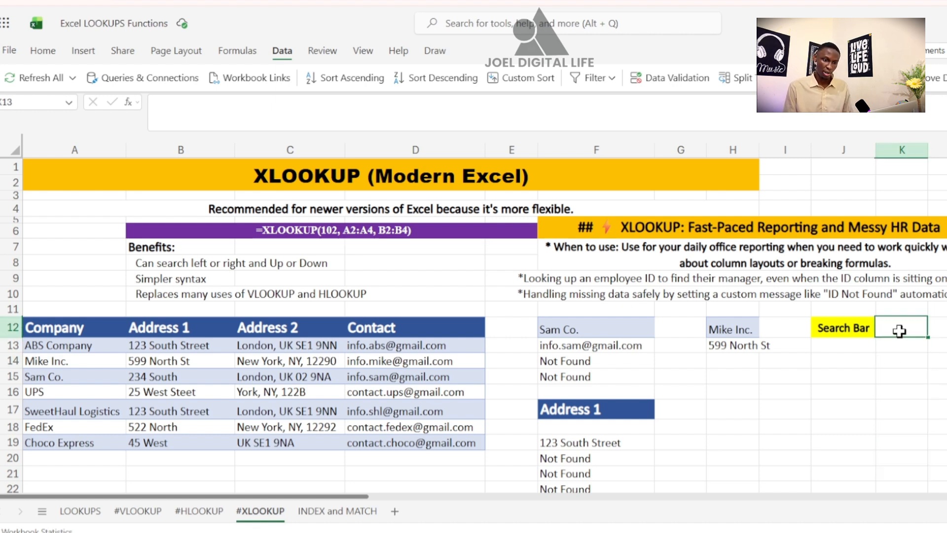
{"action": "left_click", "coordinate": [899, 344]}
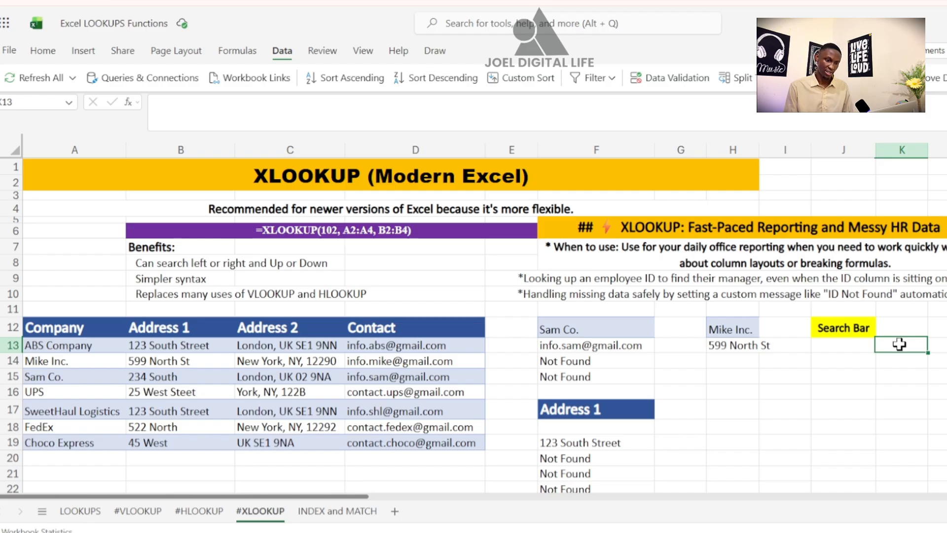
{"action": "type", "text": "="}
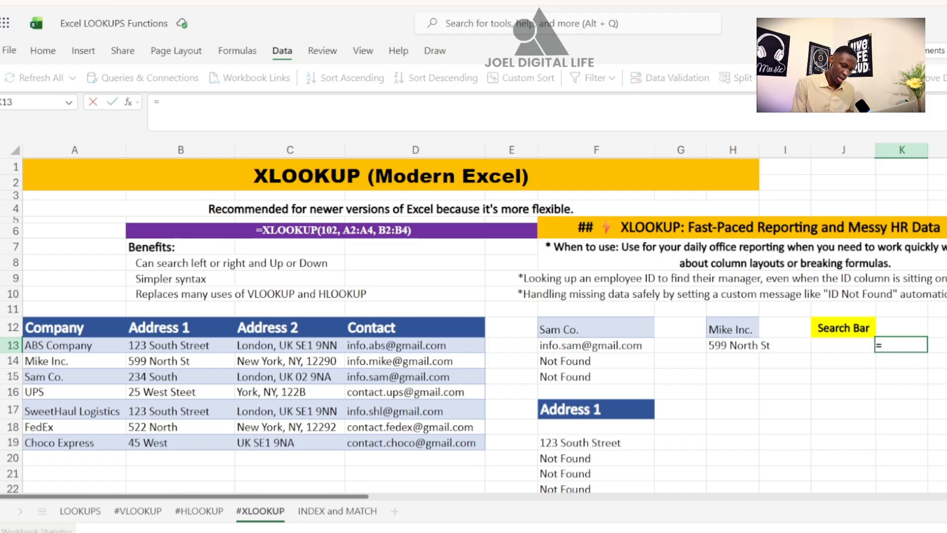
{"action": "type", "text": "xlo"}
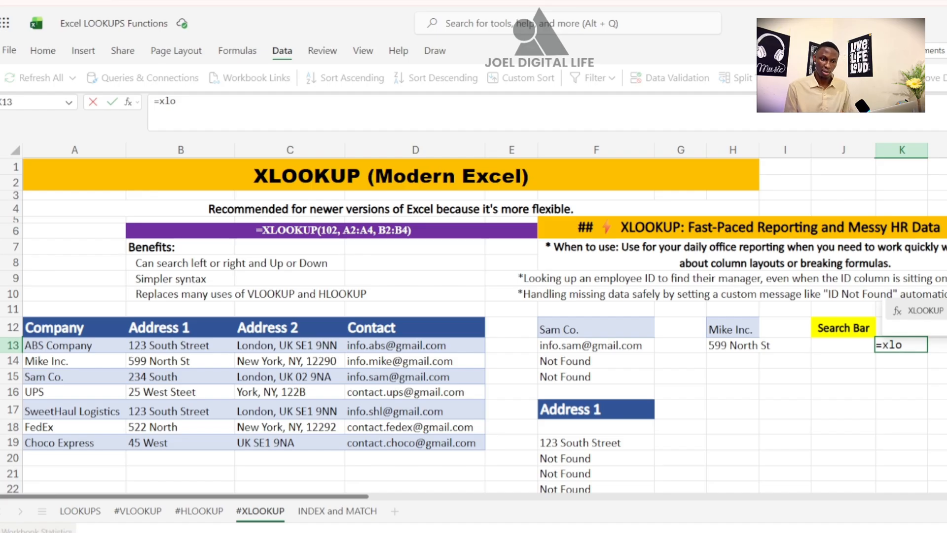
{"action": "left_click", "coordinate": [928, 311]}
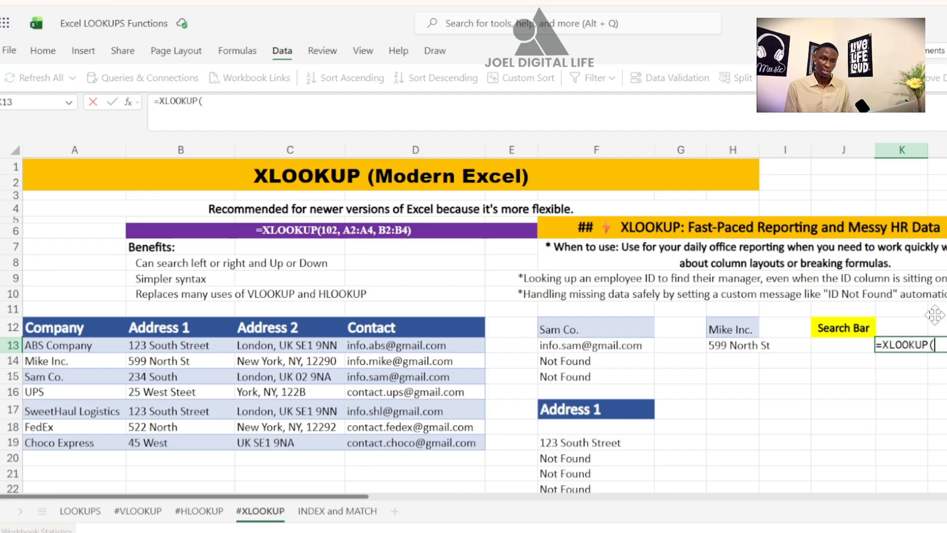
{"action": "left_click_drag", "start_coordinate": [835, 341], "coordinate": [809, 408]}
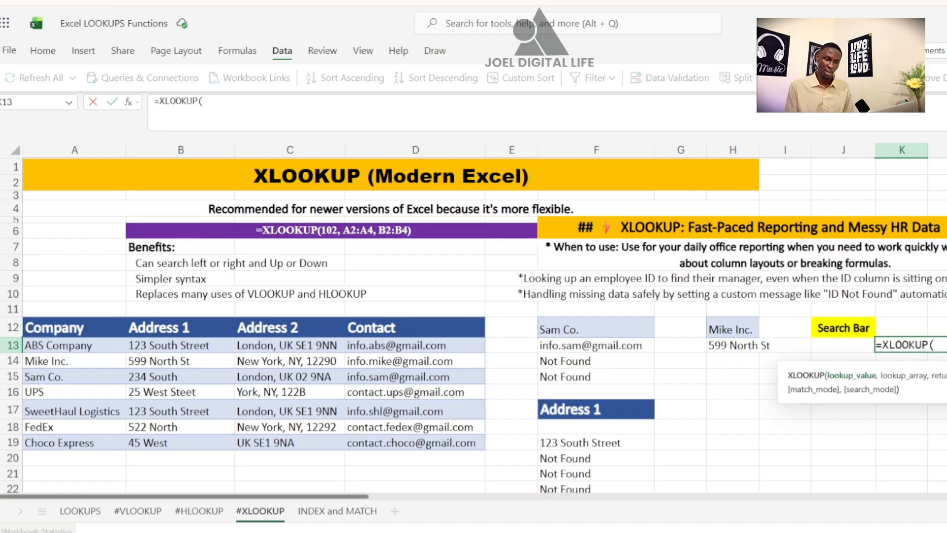
{"action": "left_click", "coordinate": [908, 328]}
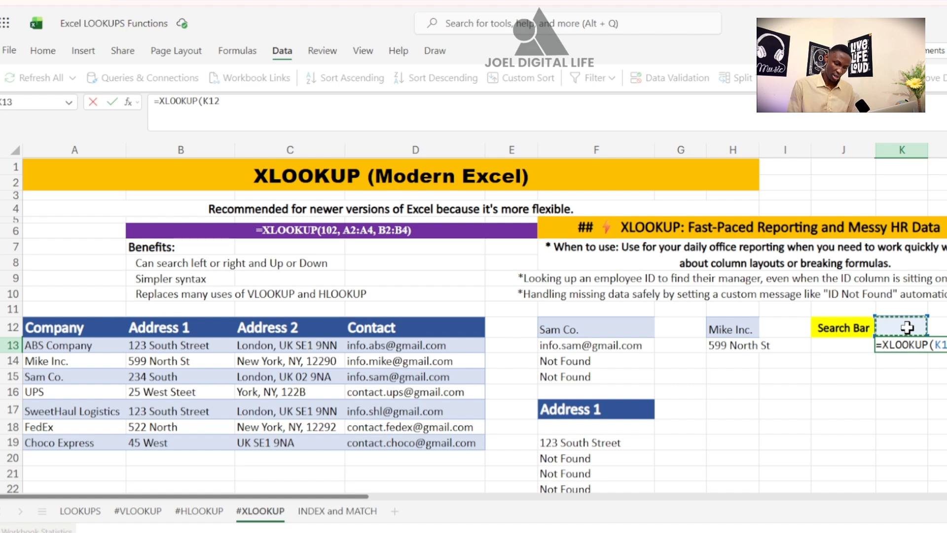
{"action": "type", "text": ","}
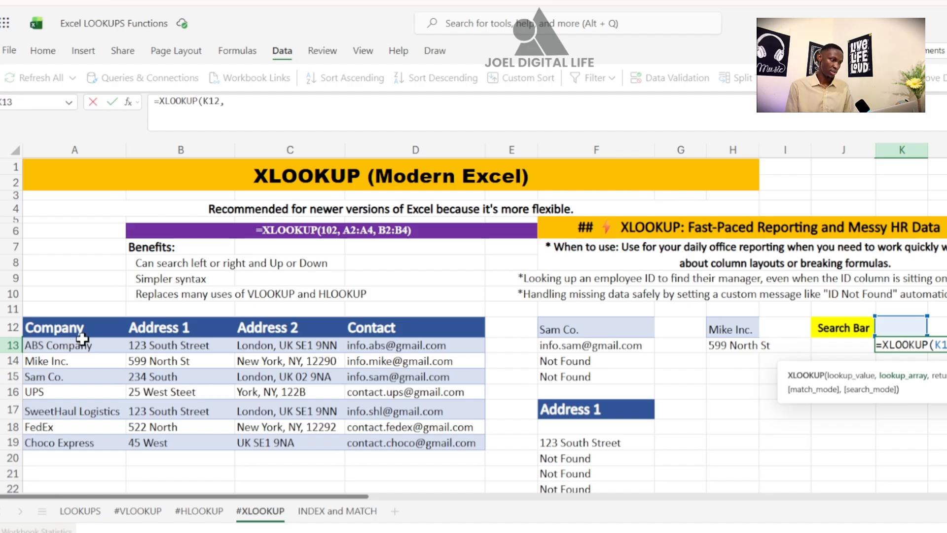
Step: Complete the K13 XLOOKUP with lookup array A13:A19, return array D13:D19, "Not Found" as fallback, and exact match 0
{"action": "left_click_drag", "start_coordinate": [83, 337], "coordinate": [79, 437]}
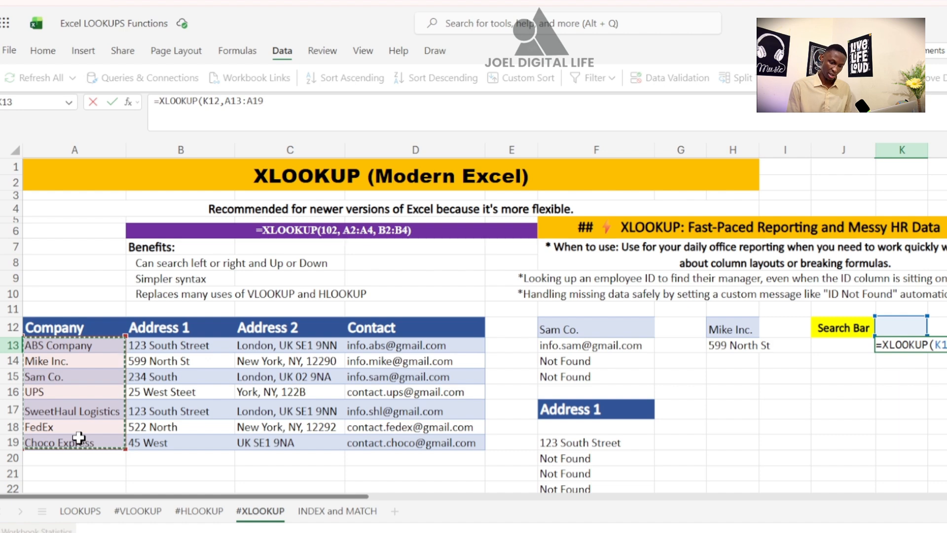
{"action": "type", "text": ","}
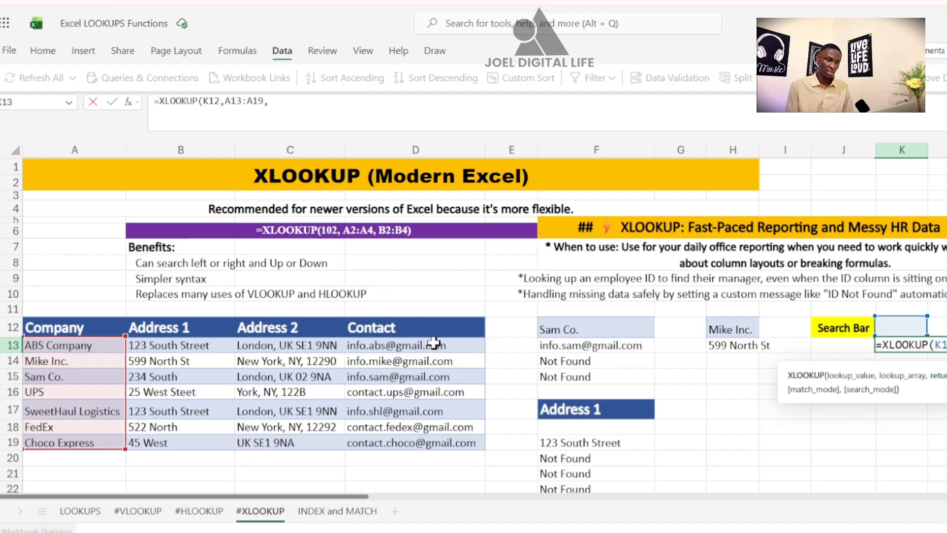
{"action": "left_click_drag", "start_coordinate": [434, 344], "coordinate": [434, 438]}
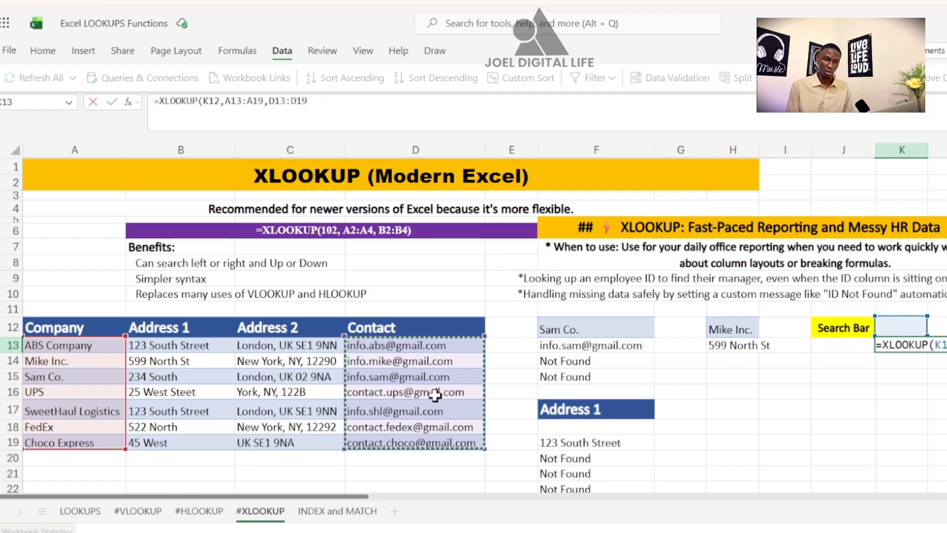
{"action": "type", "text": ",\"Not Found"}
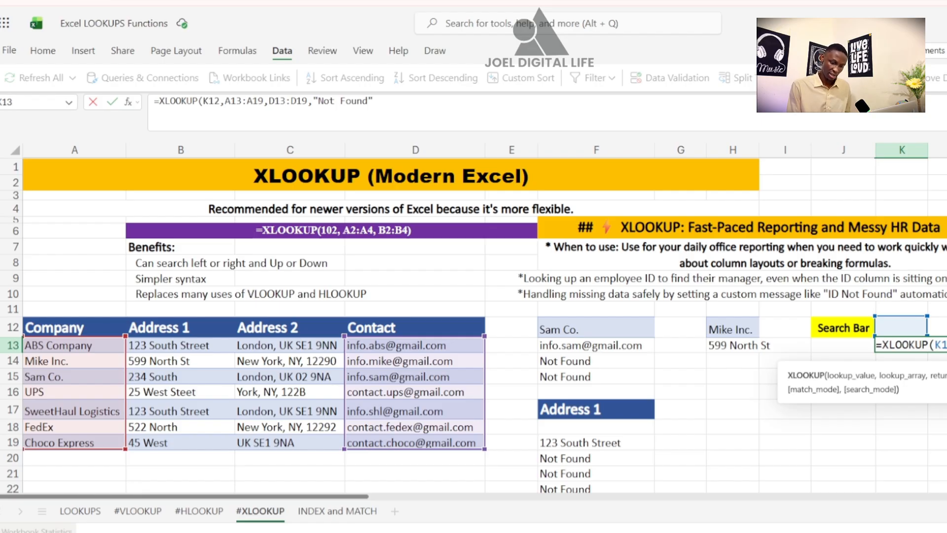
{"action": "type", "text": ","}
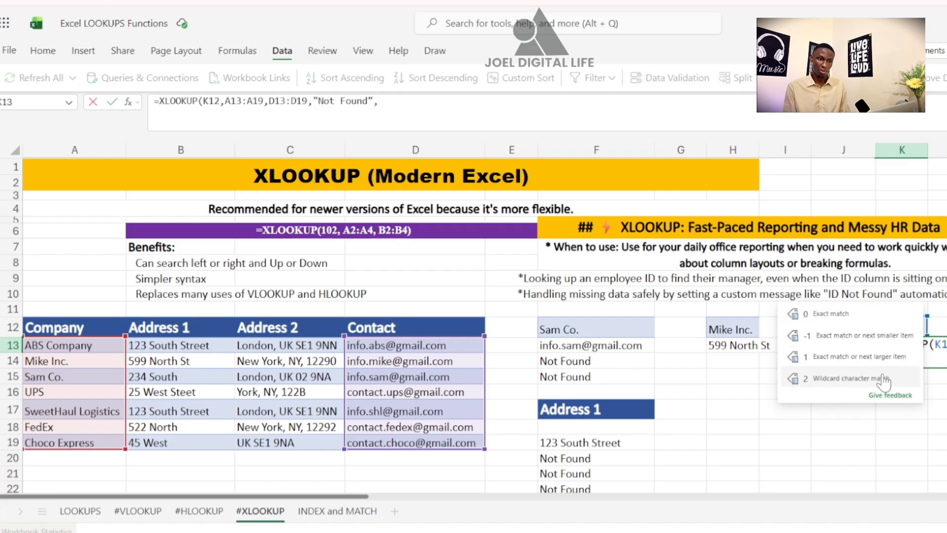
{"action": "left_click", "coordinate": [849, 315]}
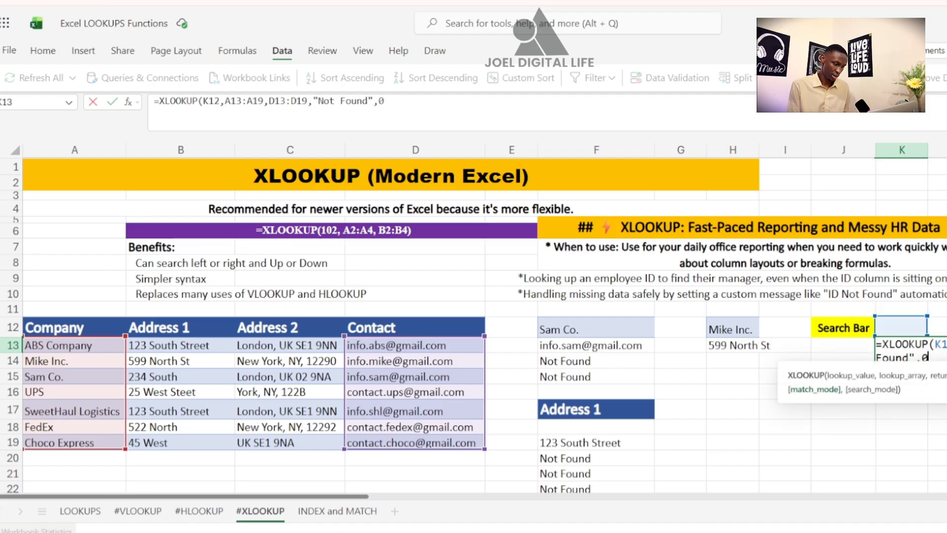
{"action": "type", "text": ")"}
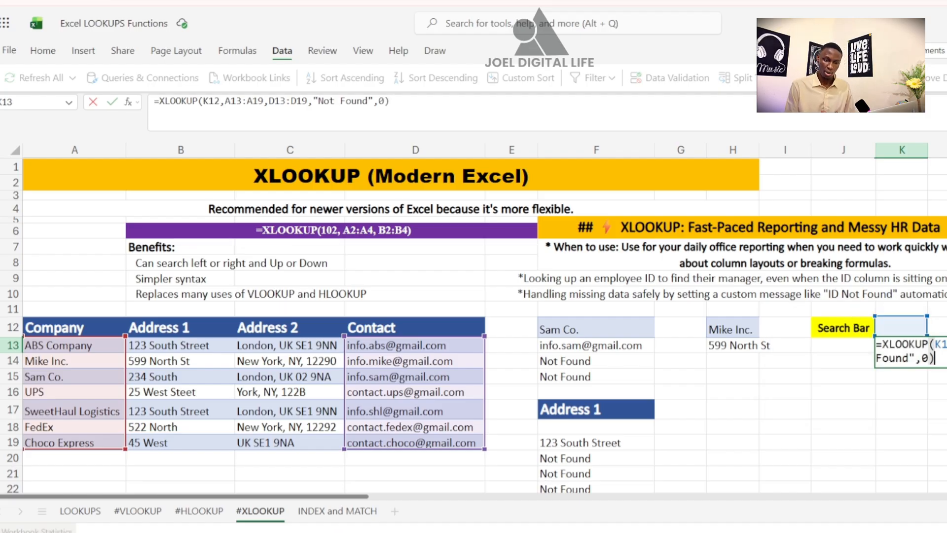
{"action": "key", "text": "Return"}
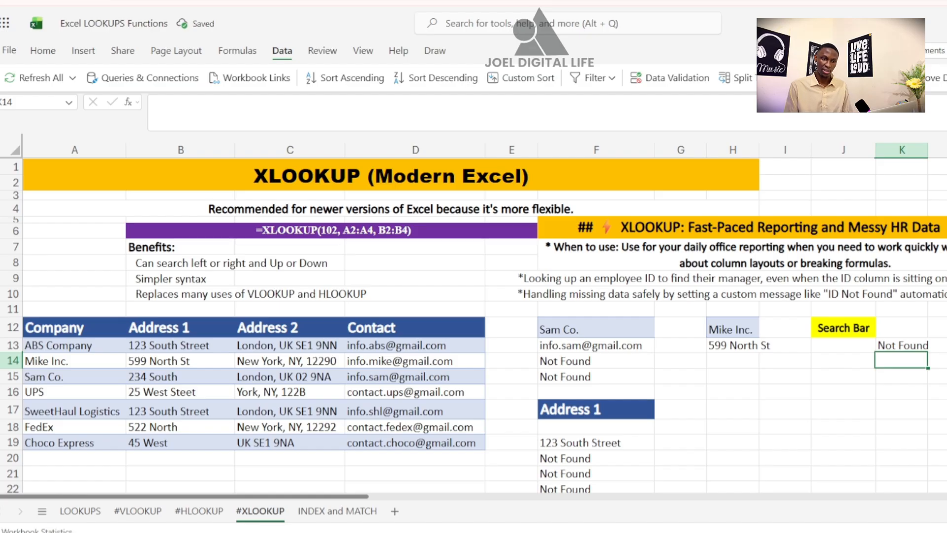
Step: Test the K13 contact lookup by choosing UPS from the company list in K12
{"action": "left_click", "coordinate": [917, 348]}
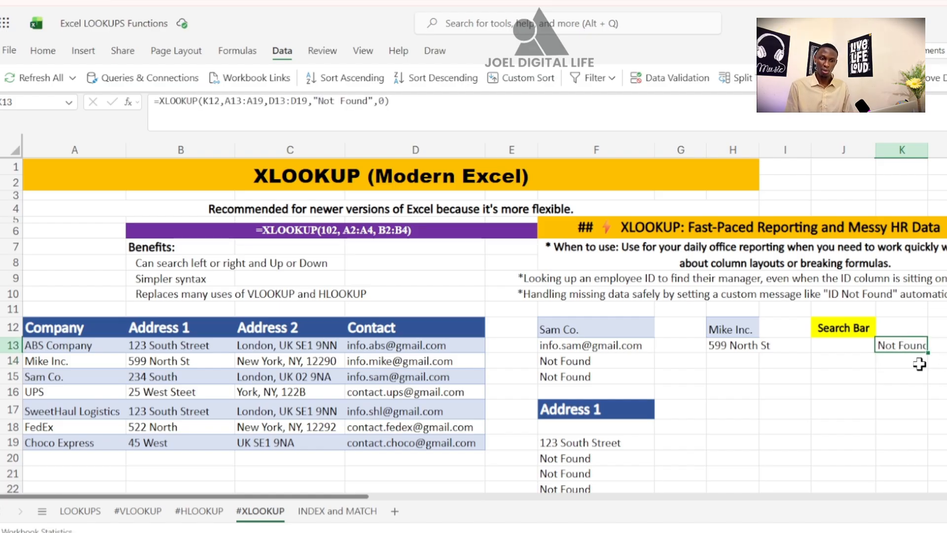
{"action": "left_click", "coordinate": [919, 363]}
{"action": "left_click", "coordinate": [898, 327]}
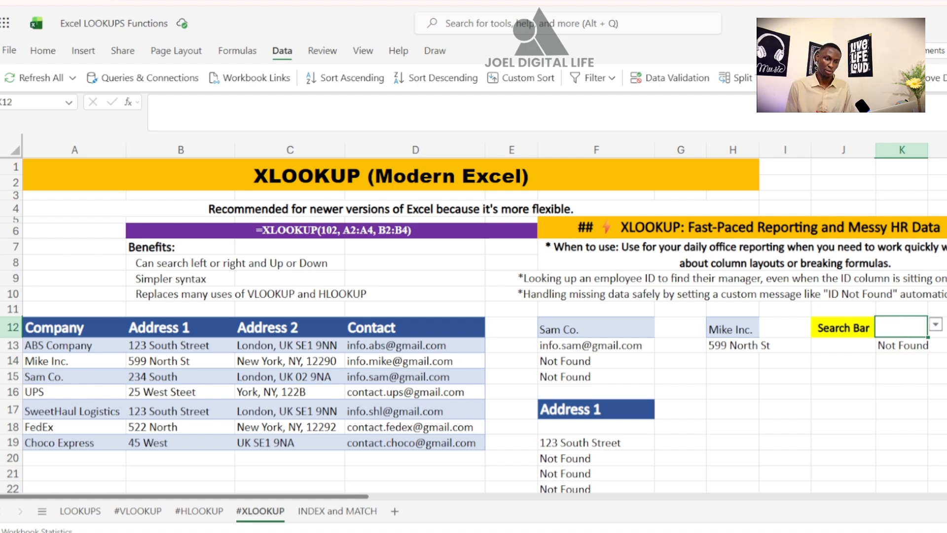
{"action": "left_click", "coordinate": [936, 326]}
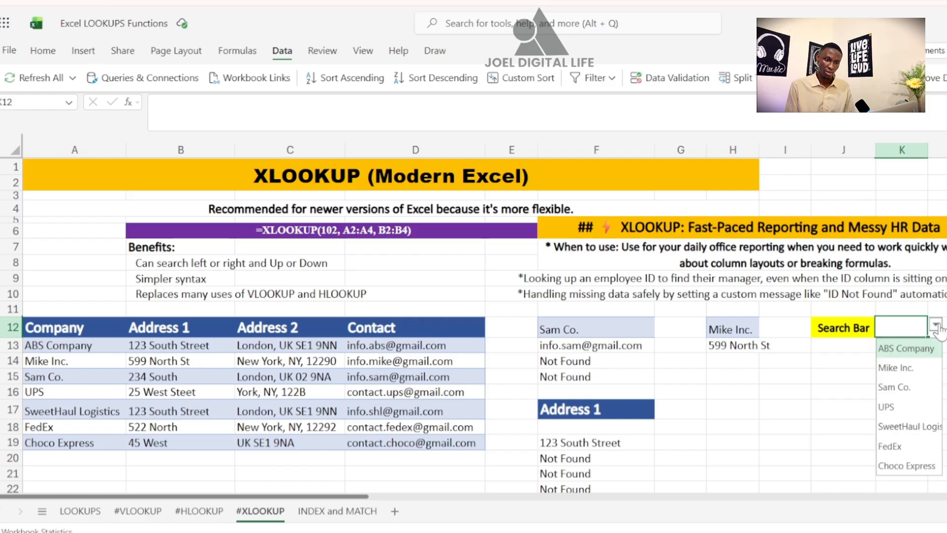
{"action": "left_click", "coordinate": [893, 408]}
{"action": "left_click", "coordinate": [905, 378]}
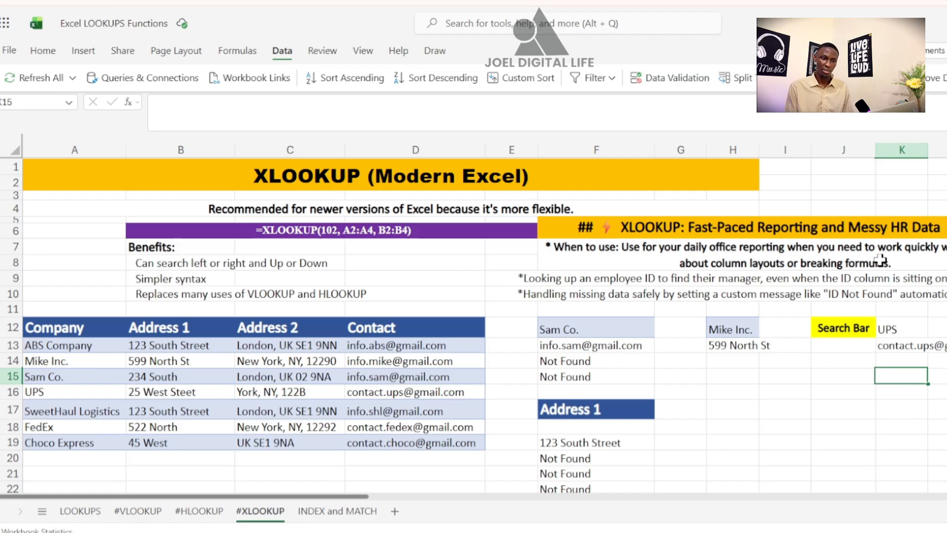
Step: Review the XLOOKUP usage notes in rows 7 to 10 alongside the table's Company and Contact columns
{"action": "left_click", "coordinate": [927, 261]}
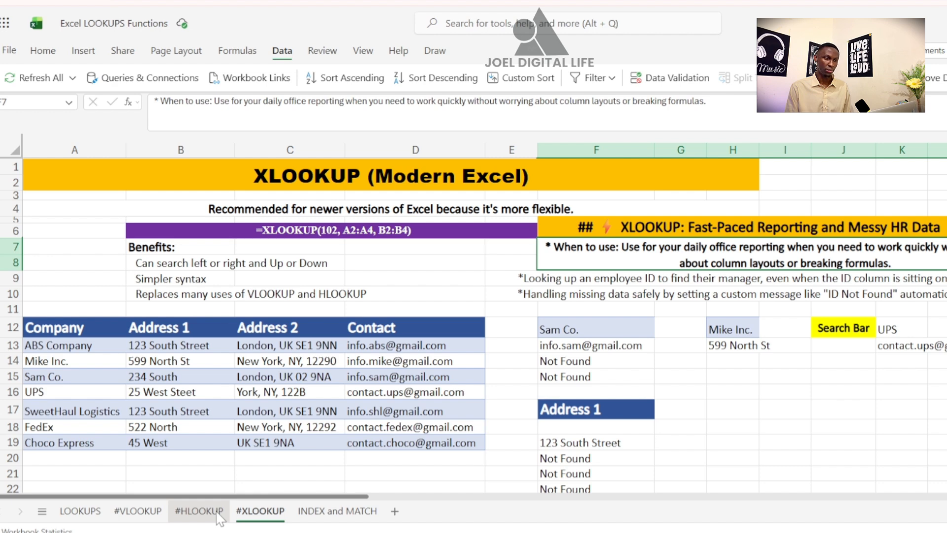
{"action": "left_click", "coordinate": [580, 288]}
{"action": "left_click", "coordinate": [545, 280]}
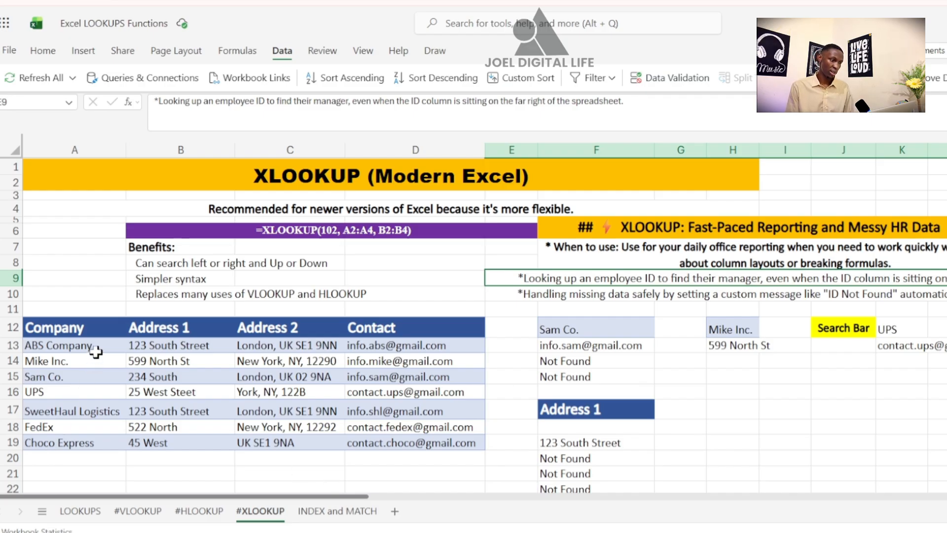
{"action": "left_click_drag", "start_coordinate": [96, 352], "coordinate": [89, 425]}
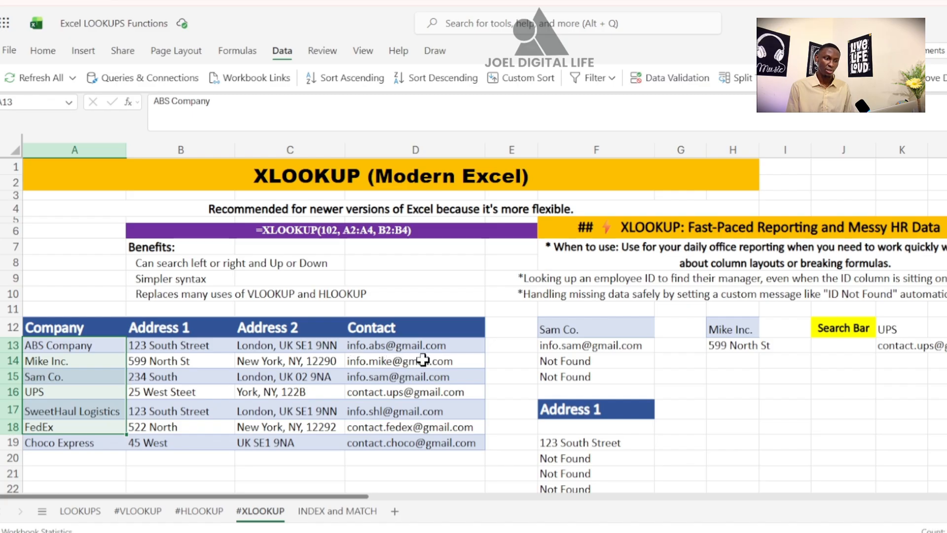
{"action": "left_click_drag", "start_coordinate": [428, 347], "coordinate": [419, 428]}
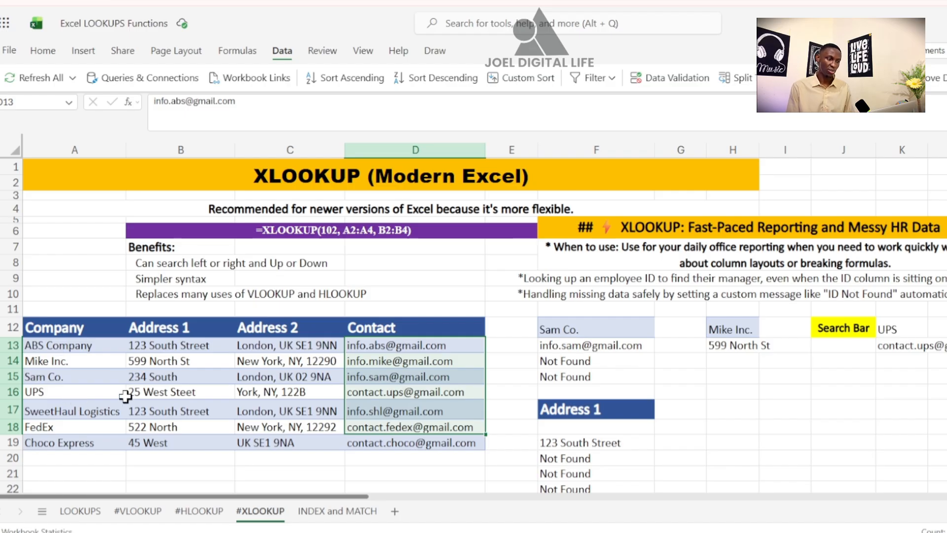
{"action": "left_click_drag", "start_coordinate": [97, 347], "coordinate": [94, 393]}
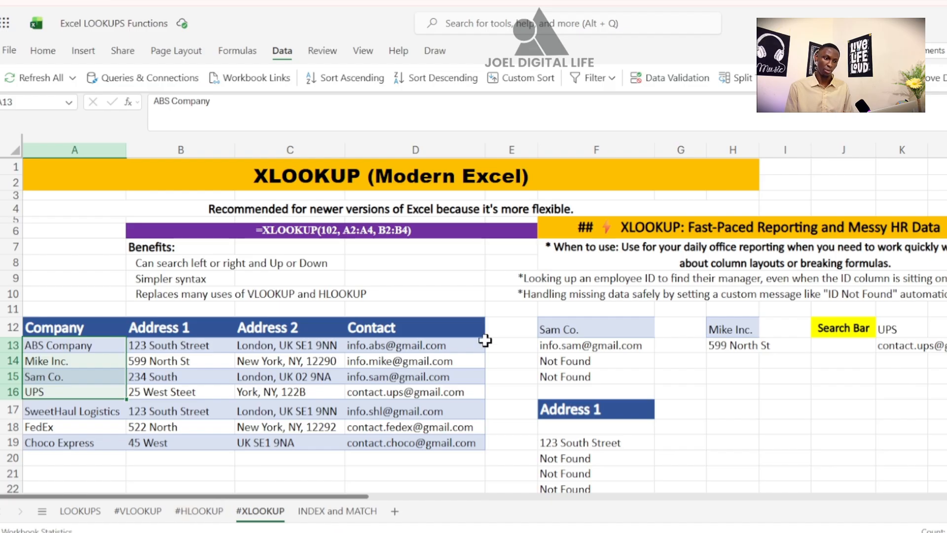
{"action": "left_click", "coordinate": [553, 296]}
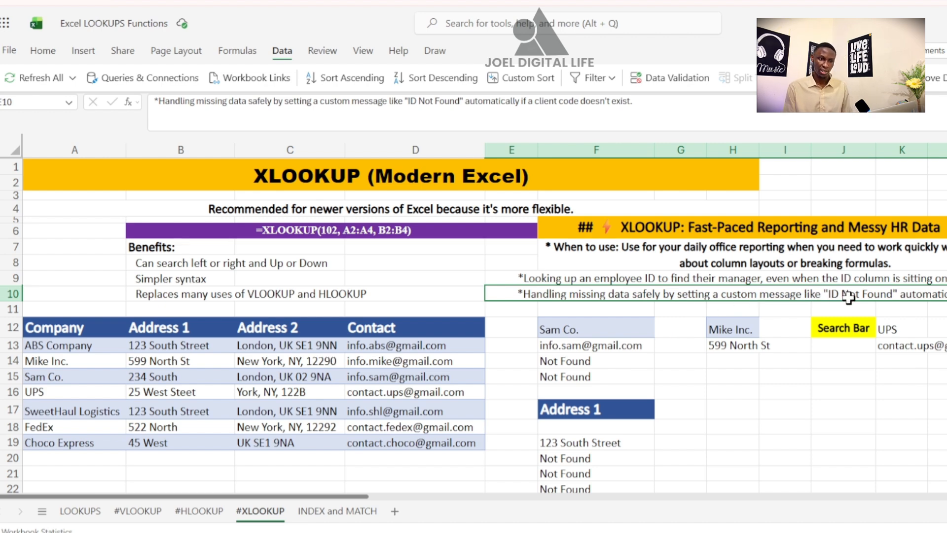
Step: Clear the company in K12 to test the K13 lookup's fallback, and widen column K slightly
{"action": "left_click", "coordinate": [905, 325]}
{"action": "key", "text": "BackSpace"}
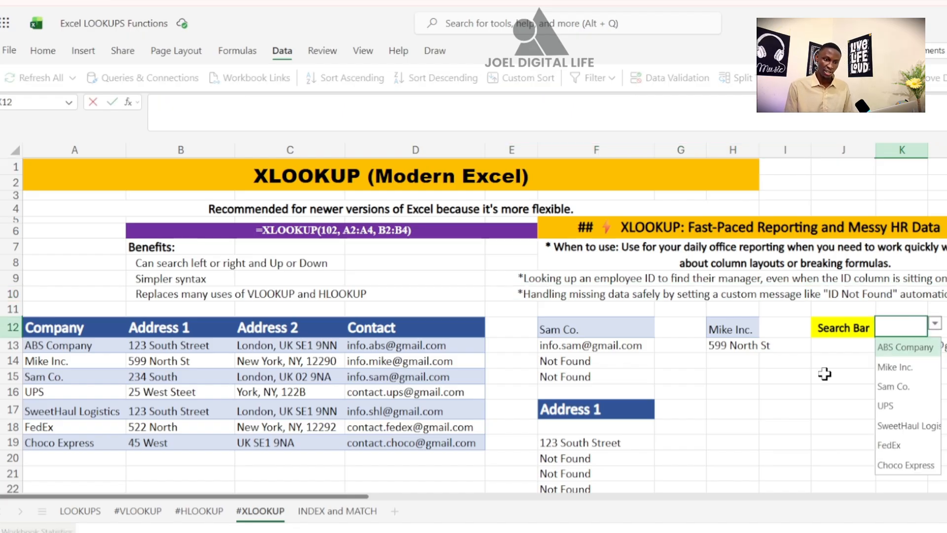
{"action": "left_click", "coordinate": [827, 363]}
{"action": "left_click", "coordinate": [916, 343]}
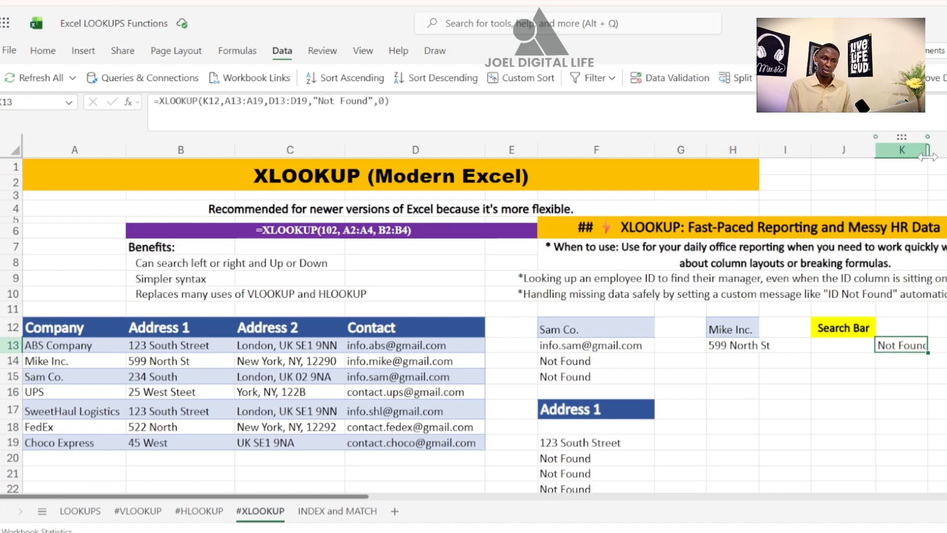
{"action": "left_click_drag", "start_coordinate": [929, 153], "coordinate": [939, 154]}
{"action": "left_click", "coordinate": [923, 364]}
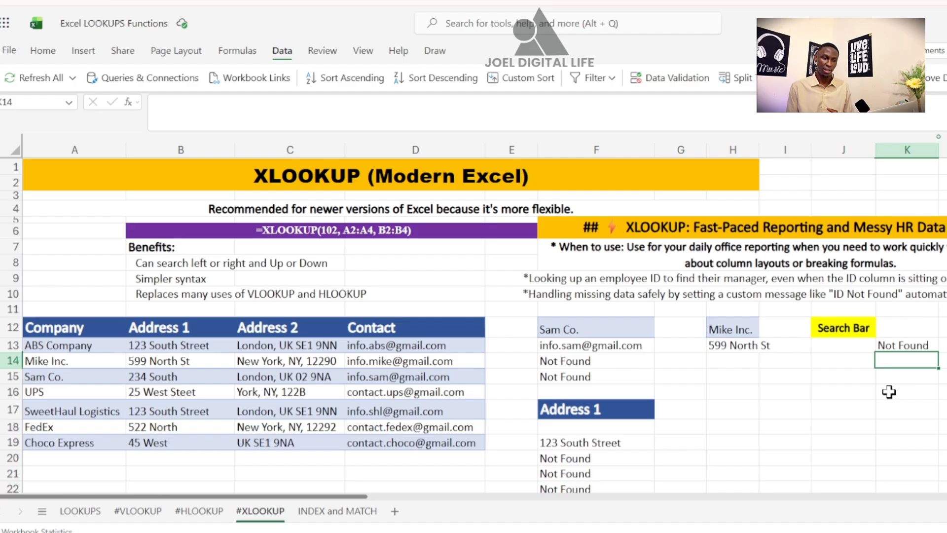
Step: Choose Sam Co. from the company list in K12 to look up its contact
{"action": "left_click", "coordinate": [909, 330]}
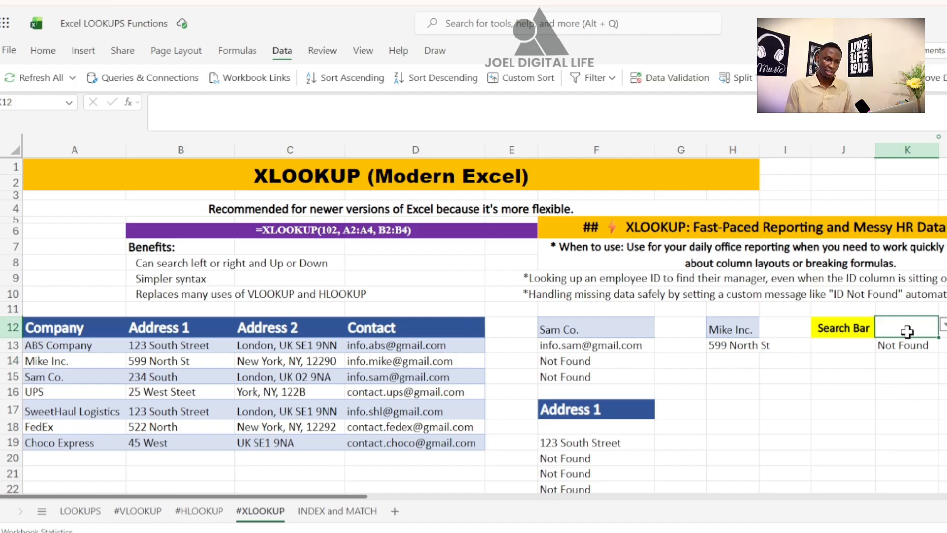
{"action": "left_click", "coordinate": [869, 430]}
{"action": "left_click", "coordinate": [66, 378]}
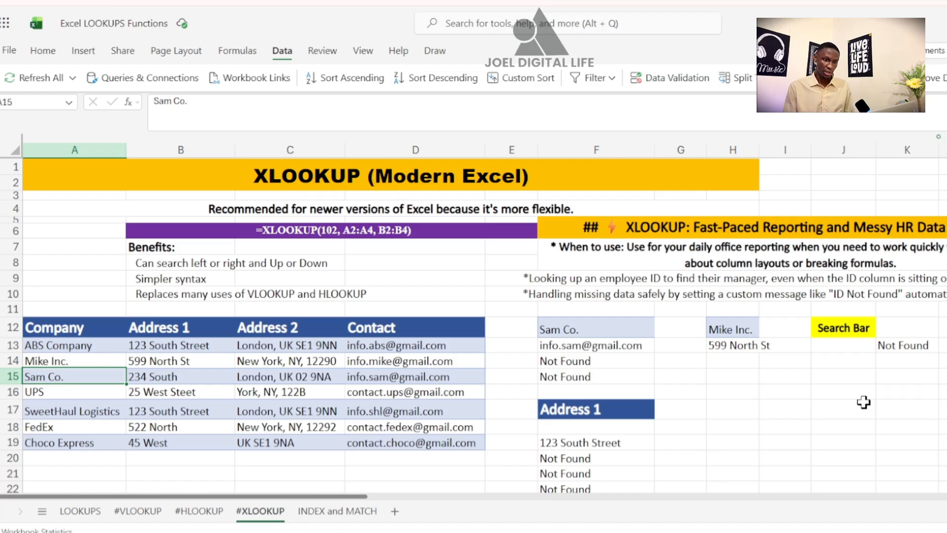
{"action": "left_click", "coordinate": [904, 323]}
{"action": "left_click", "coordinate": [943, 326]}
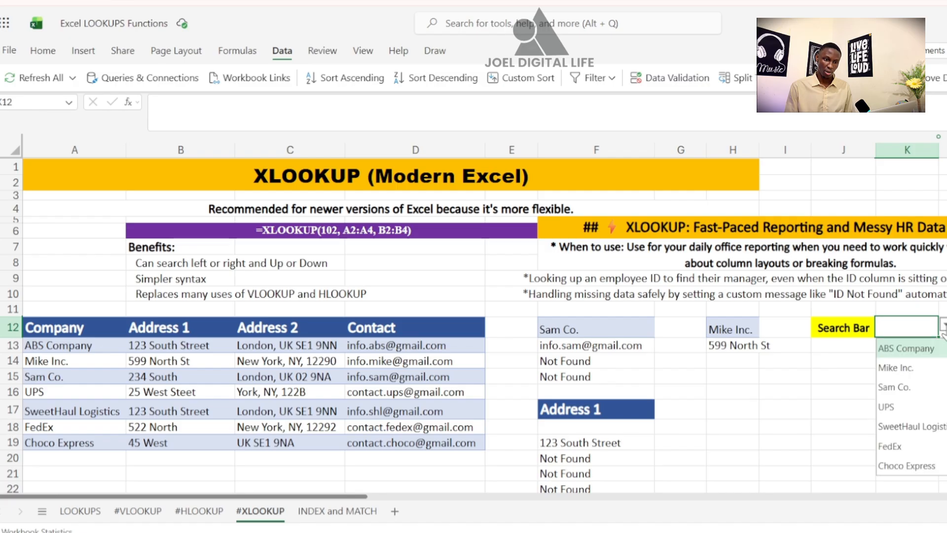
{"action": "left_click", "coordinate": [896, 388]}
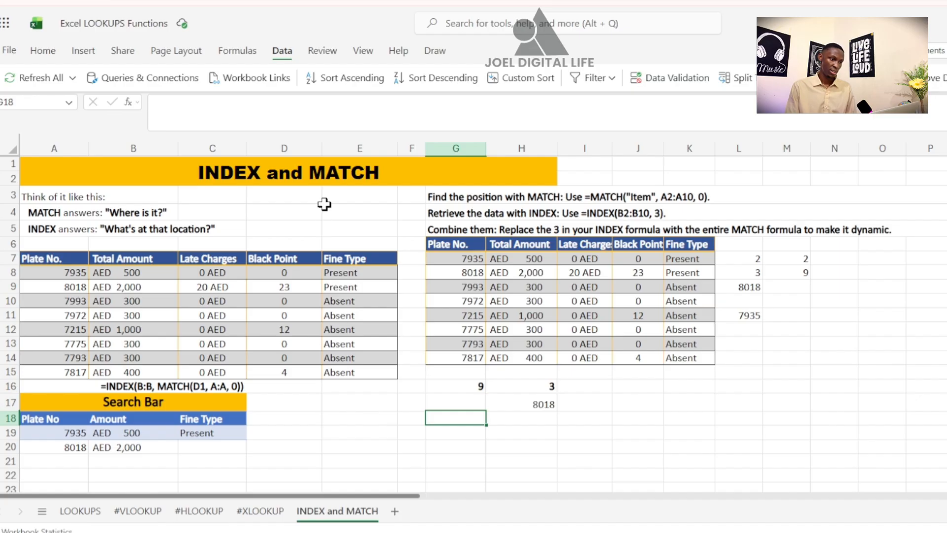
Step: Review the notes in rows 3 to 5 of the INDEX and MATCH sheet on what each function does
{"action": "left_click", "coordinate": [355, 193]}
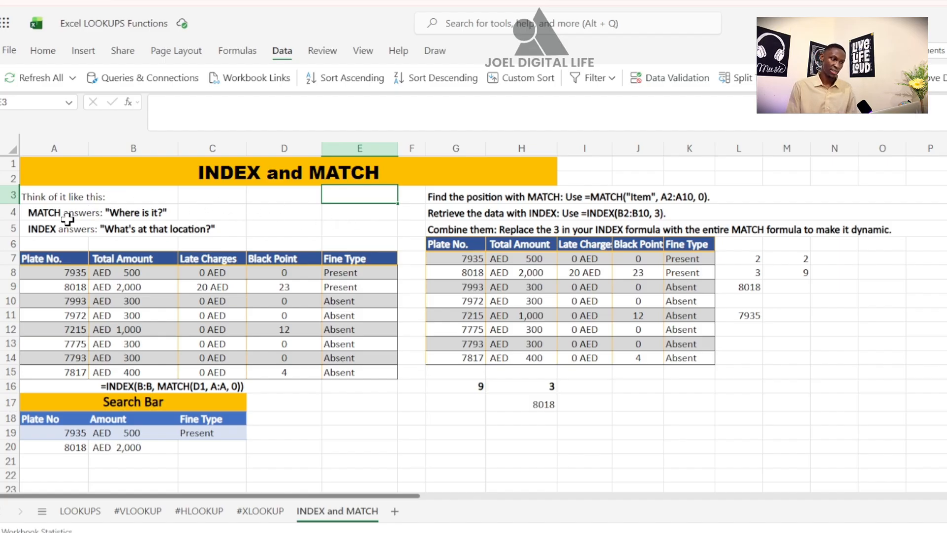
{"action": "left_click", "coordinate": [202, 212]}
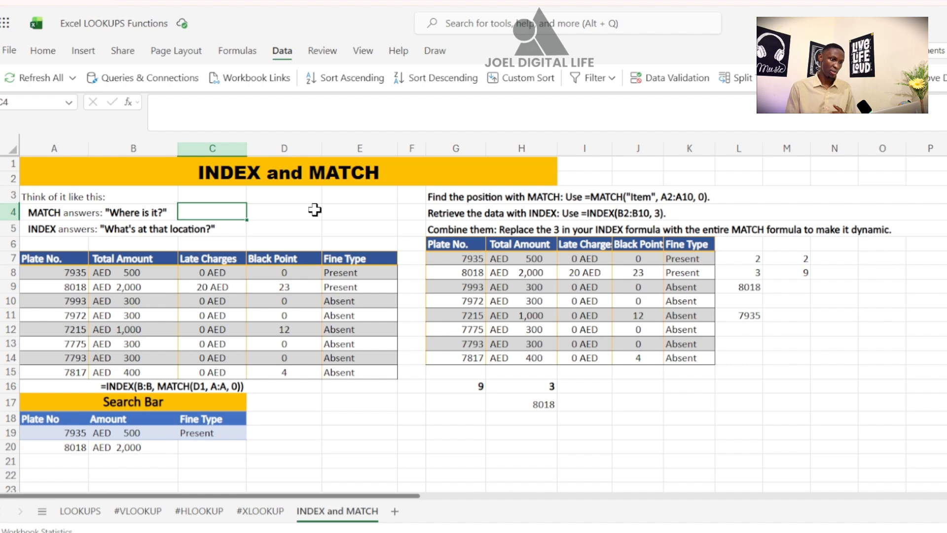
{"action": "left_click", "coordinate": [434, 197]}
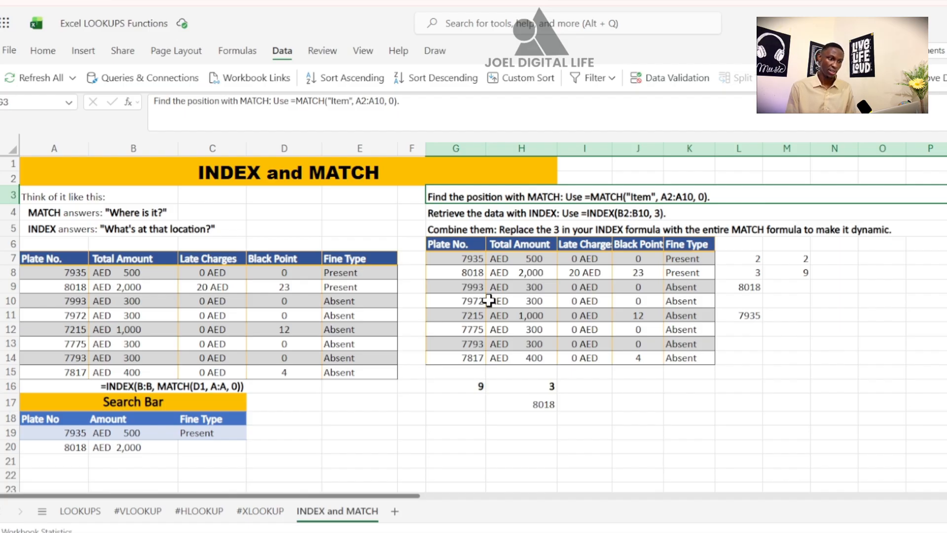
{"action": "left_click", "coordinate": [463, 215]}
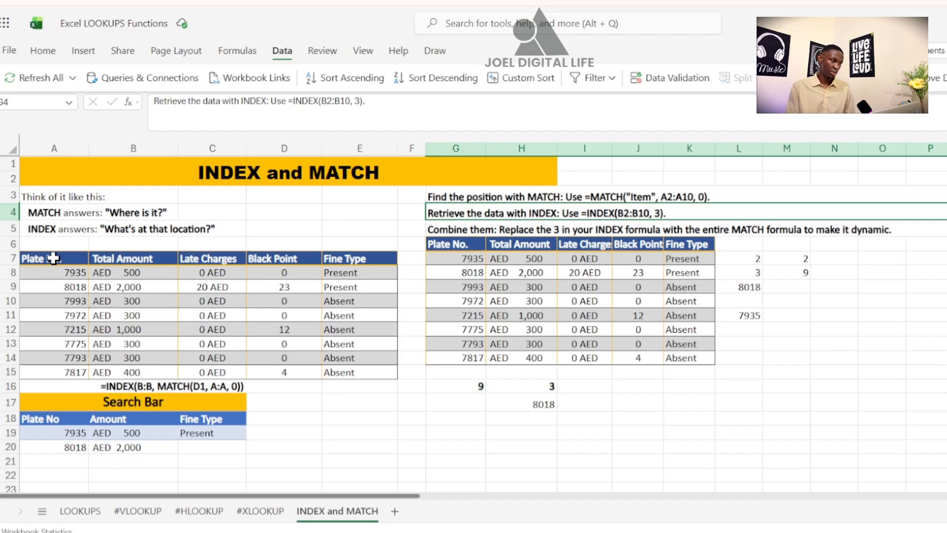
Step: Examine the source table A7:E15 and the Search Bar's INDEX and MATCH formulas for Amount and Fine Type in row 19
{"action": "left_click_drag", "start_coordinate": [53, 258], "coordinate": [363, 371]}
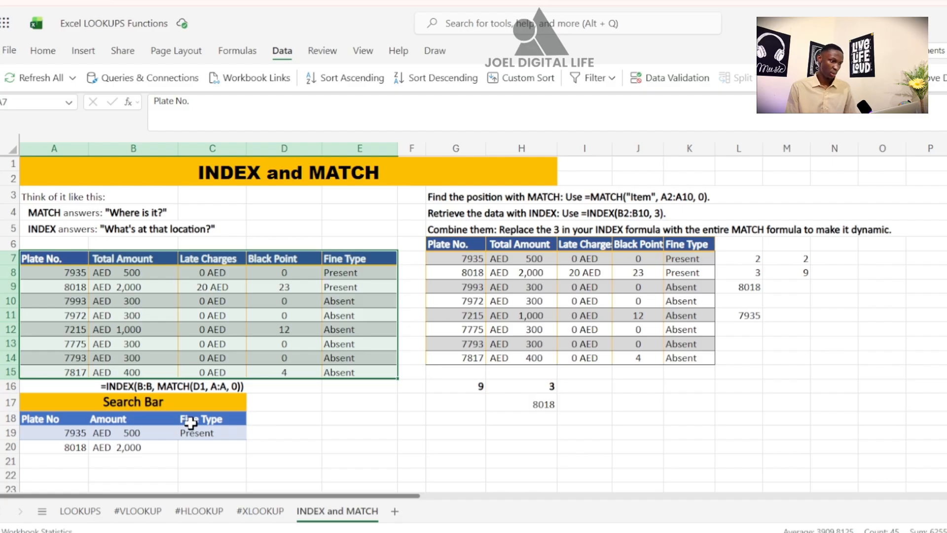
{"action": "left_click", "coordinate": [154, 401]}
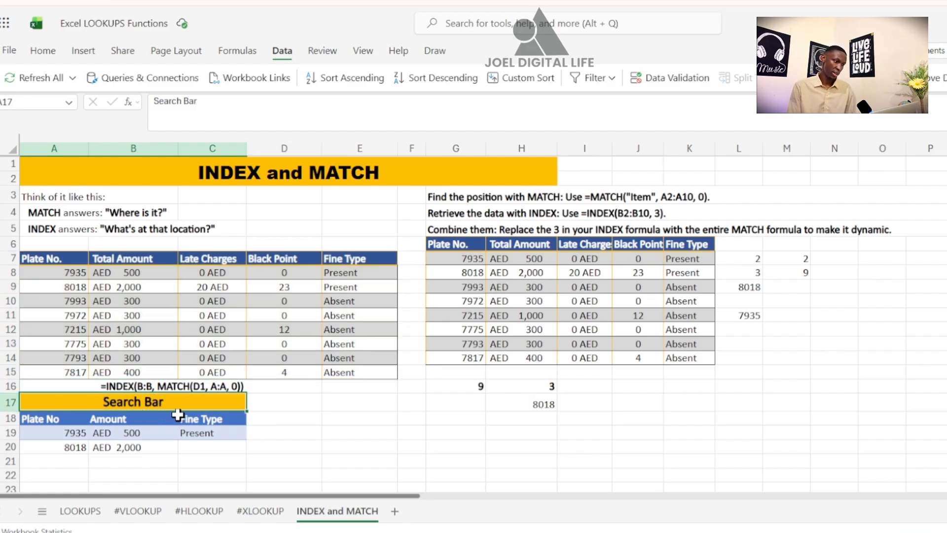
{"action": "left_click", "coordinate": [74, 438]}
{"action": "left_click", "coordinate": [171, 432]}
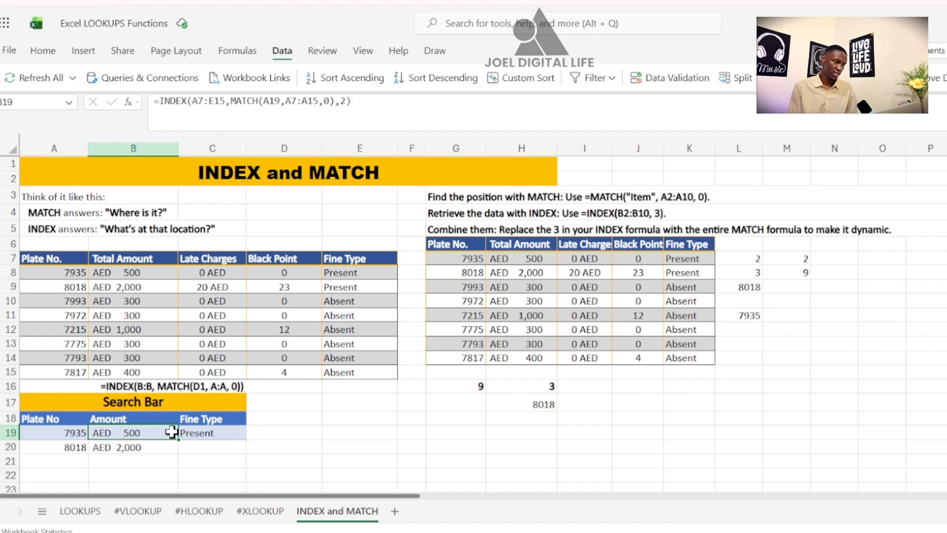
{"action": "left_click", "coordinate": [75, 434]}
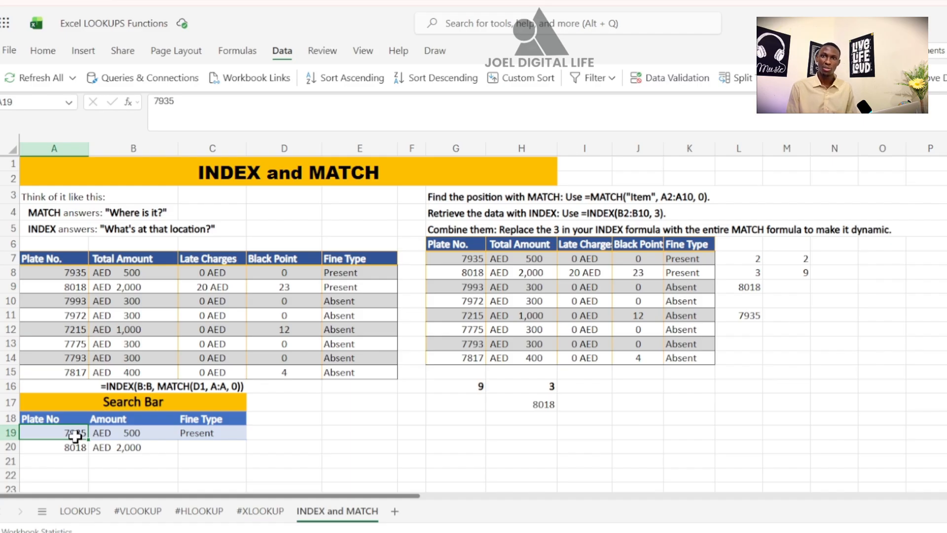
{"action": "left_click", "coordinate": [140, 437]}
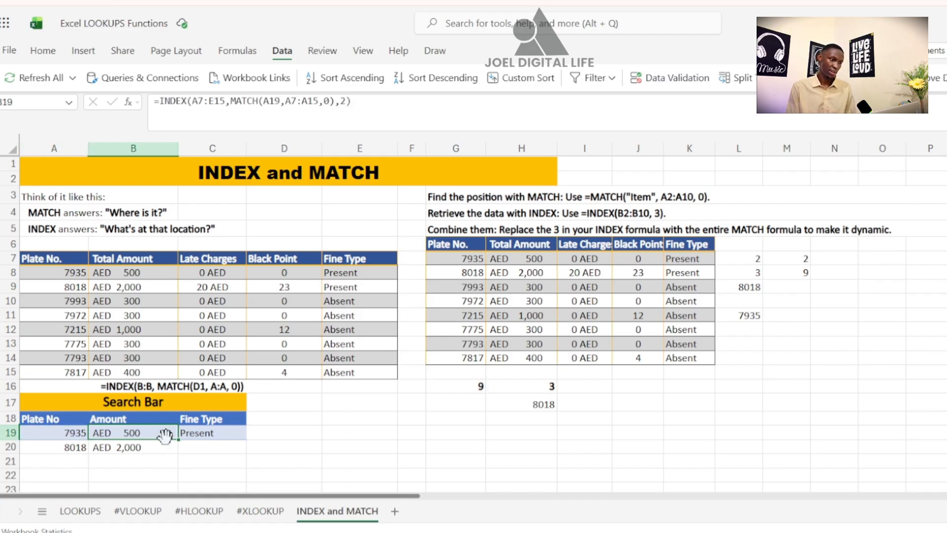
{"action": "left_click", "coordinate": [229, 432]}
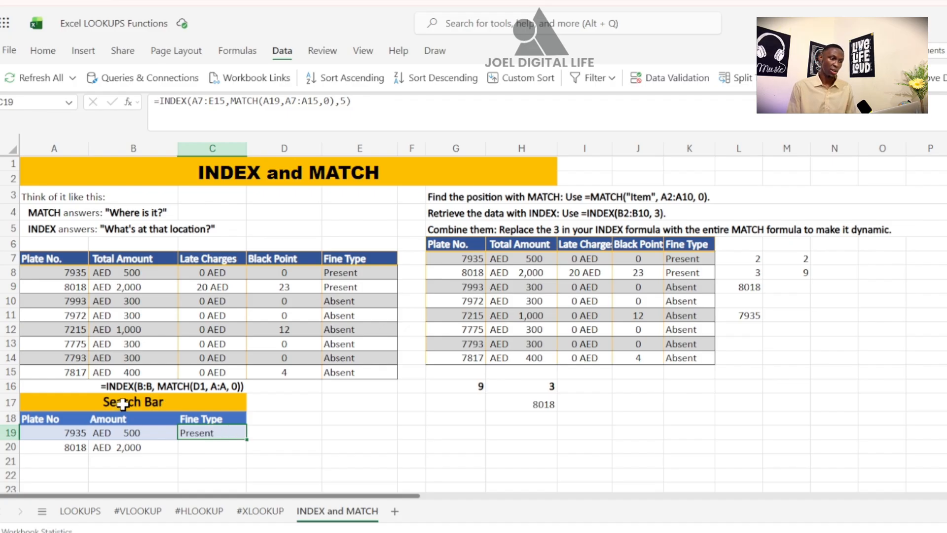
{"action": "left_click", "coordinate": [139, 432]}
{"action": "left_click", "coordinate": [323, 417]}
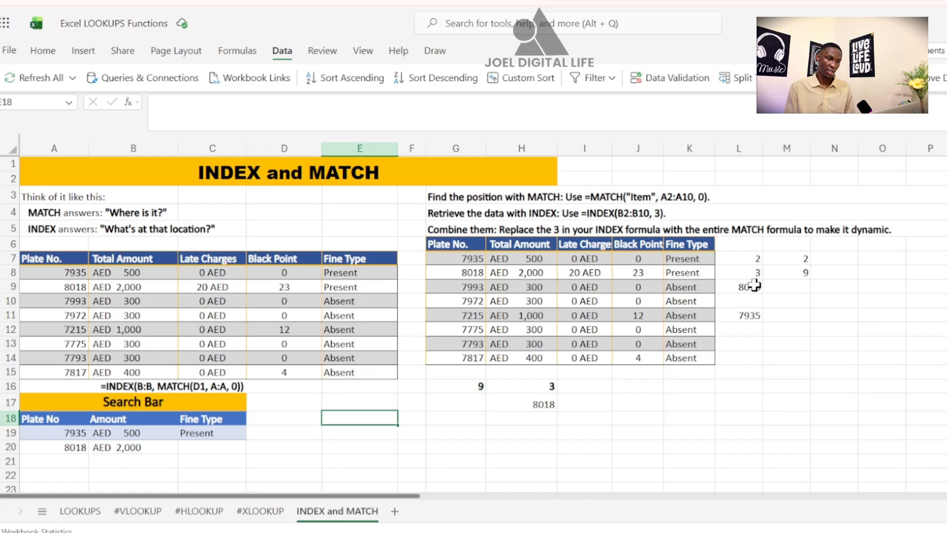
Step: Inspect the MATCH formula in L7 argument by argument, re-enter 0 as its match type, and compare it with plate number cell G7
{"action": "left_click", "coordinate": [757, 261]}
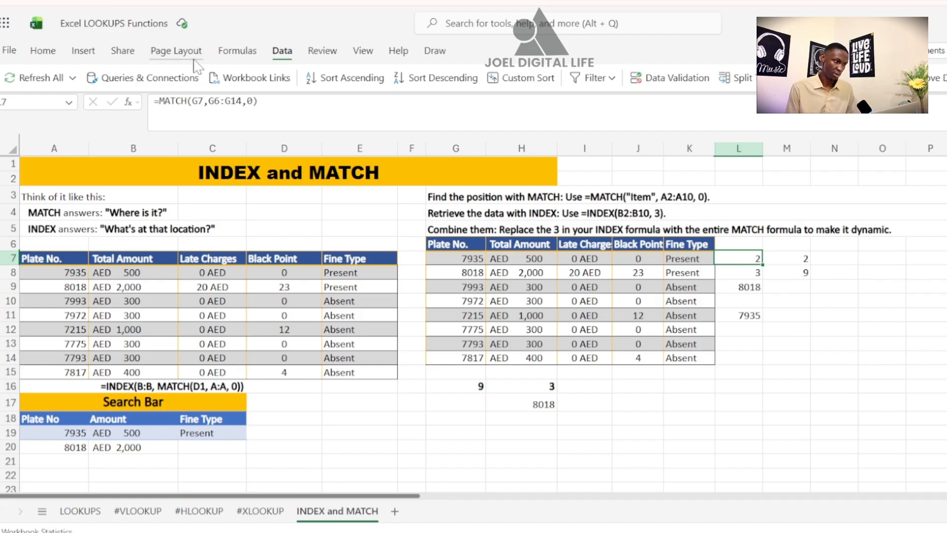
{"action": "mouse_move", "coordinate": [171, 102]}
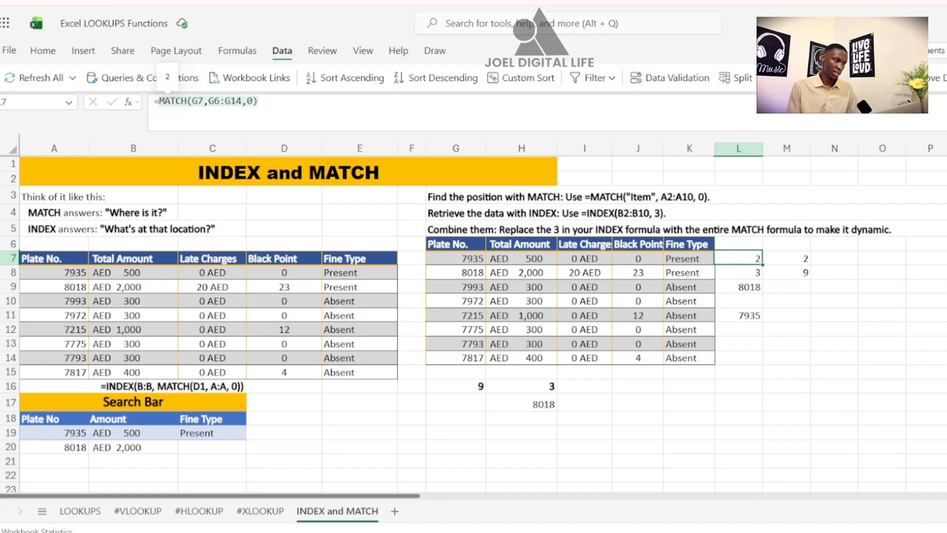
{"action": "left_click", "coordinate": [205, 101]}
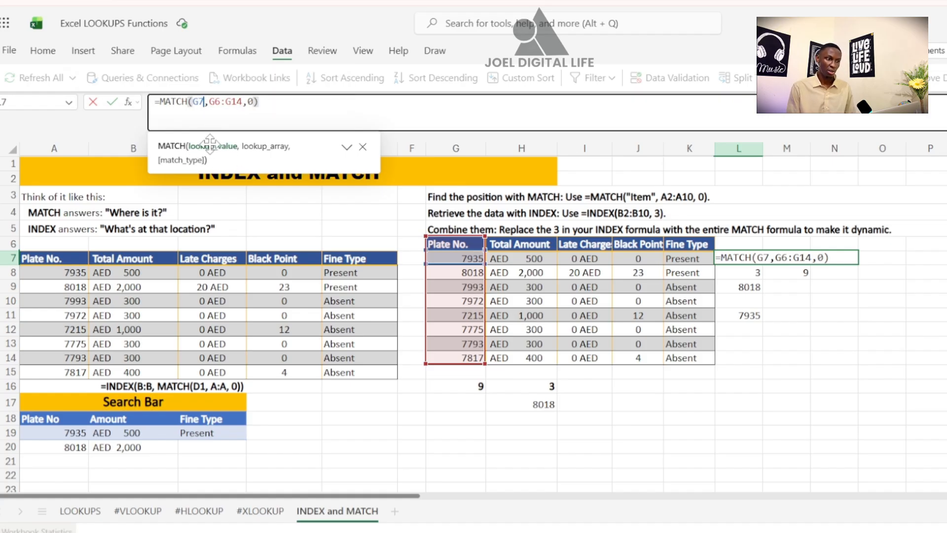
{"action": "mouse_move", "coordinate": [232, 102]}
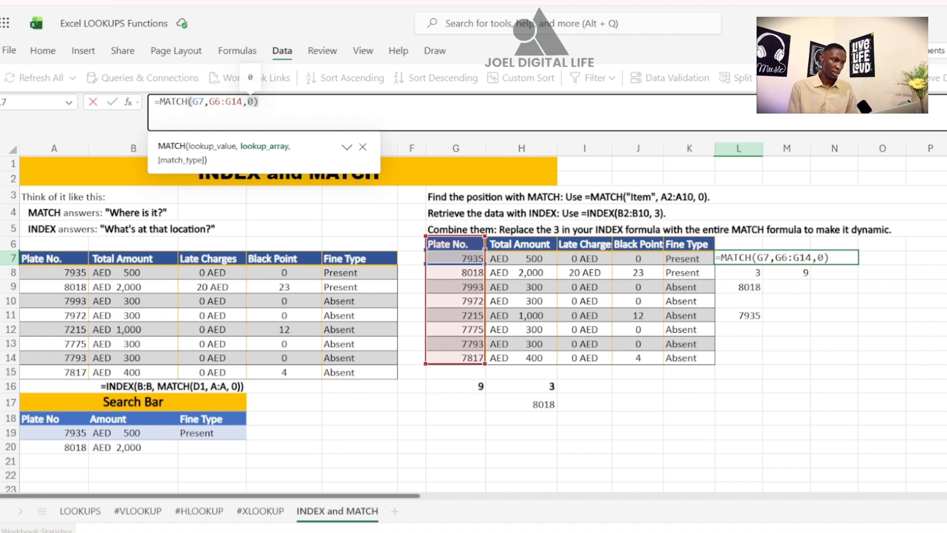
{"action": "left_click", "coordinate": [242, 101]}
{"action": "key", "text": "BackSpace"}
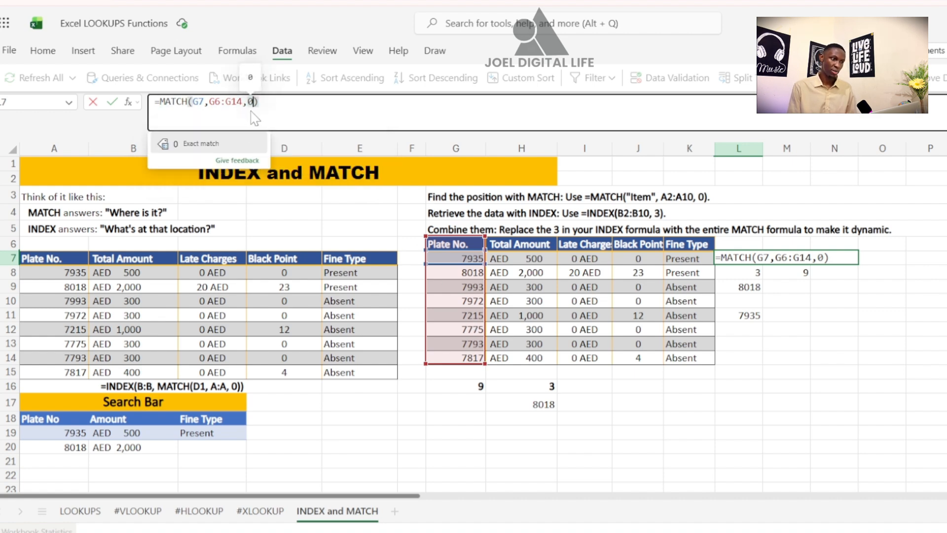
{"action": "type", "text": "0"}
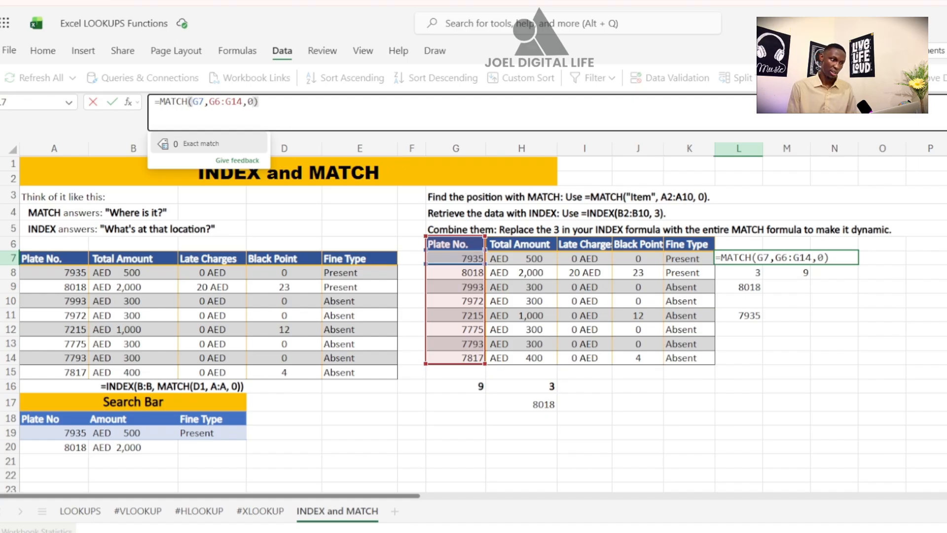
{"action": "left_click", "coordinate": [254, 102]}
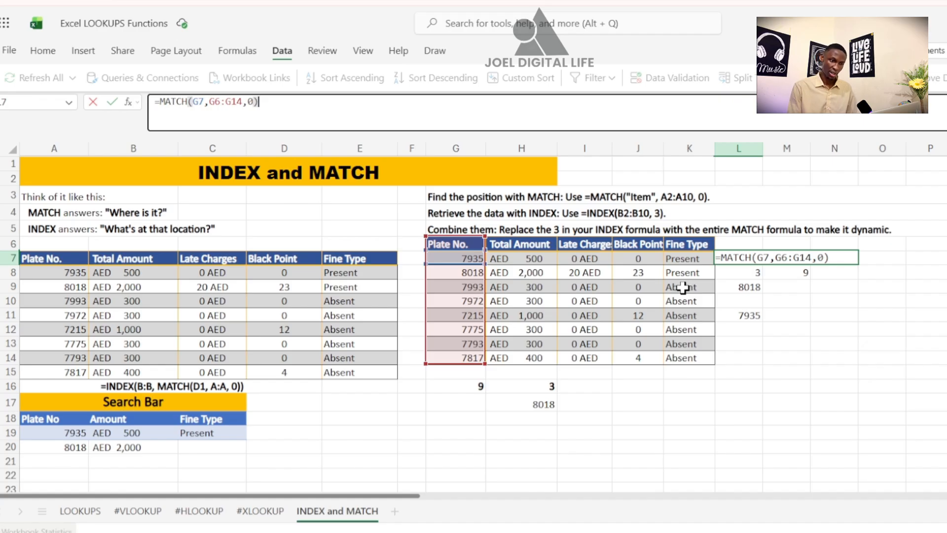
{"action": "key", "text": "Return"}
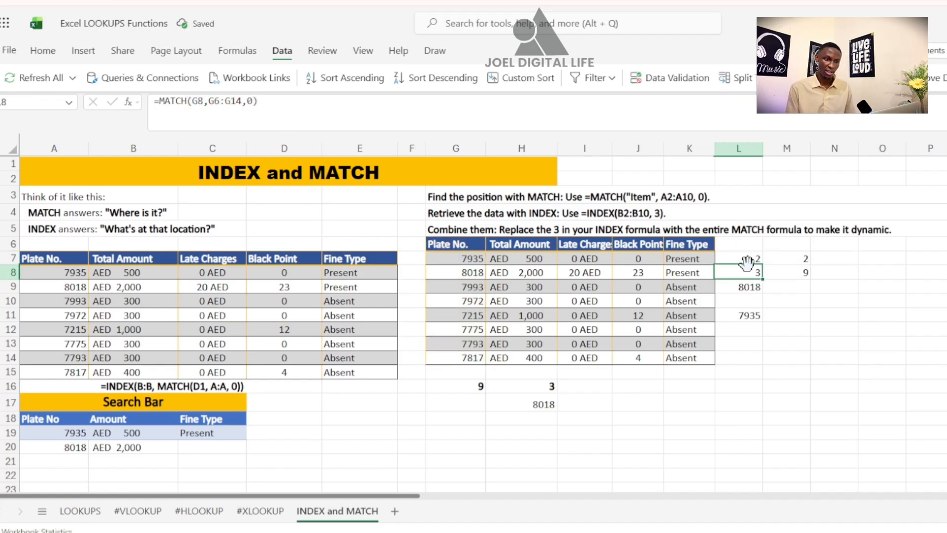
{"action": "left_click", "coordinate": [748, 260]}
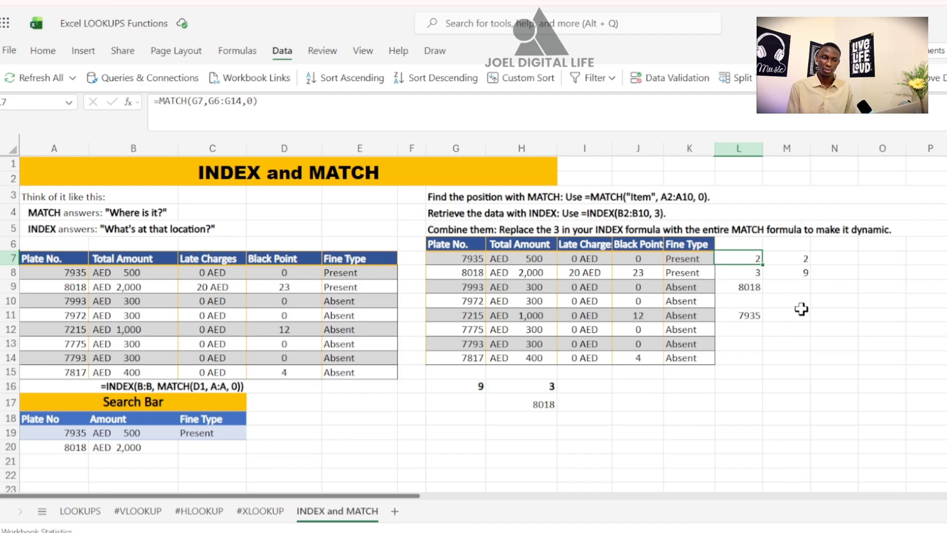
{"action": "left_click", "coordinate": [456, 259]}
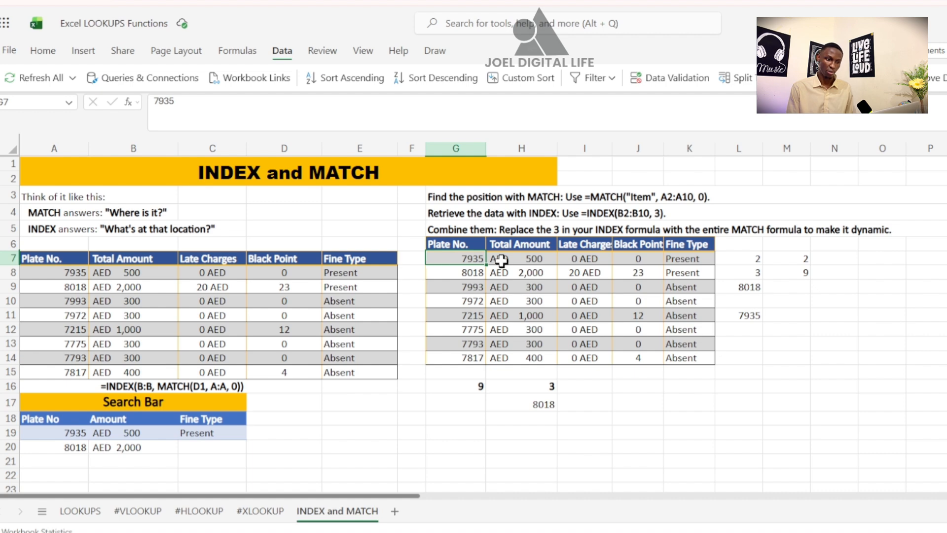
Step: Inspect the INDEX formulas in L9 and L11, going through the array, row number and column number arguments of the one in L11
{"action": "left_click", "coordinate": [749, 287]}
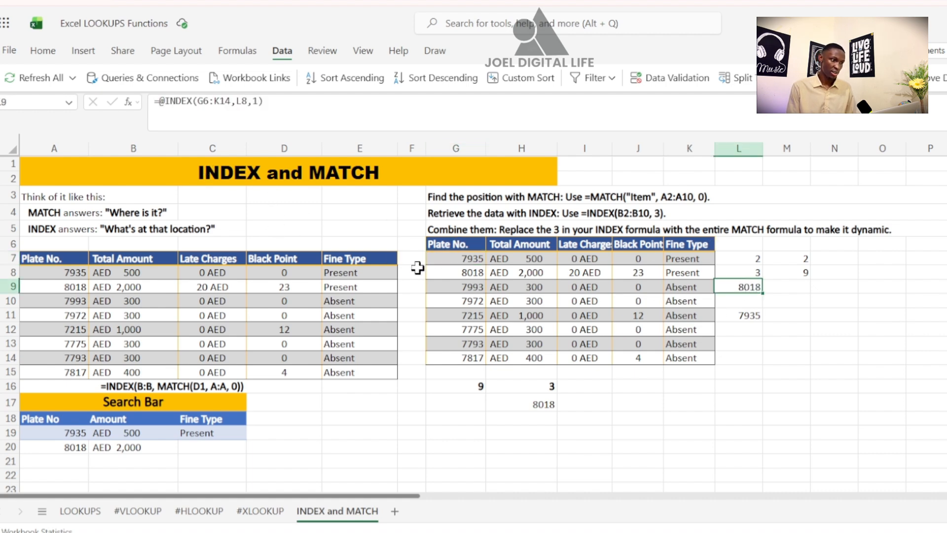
{"action": "left_click", "coordinate": [753, 316]}
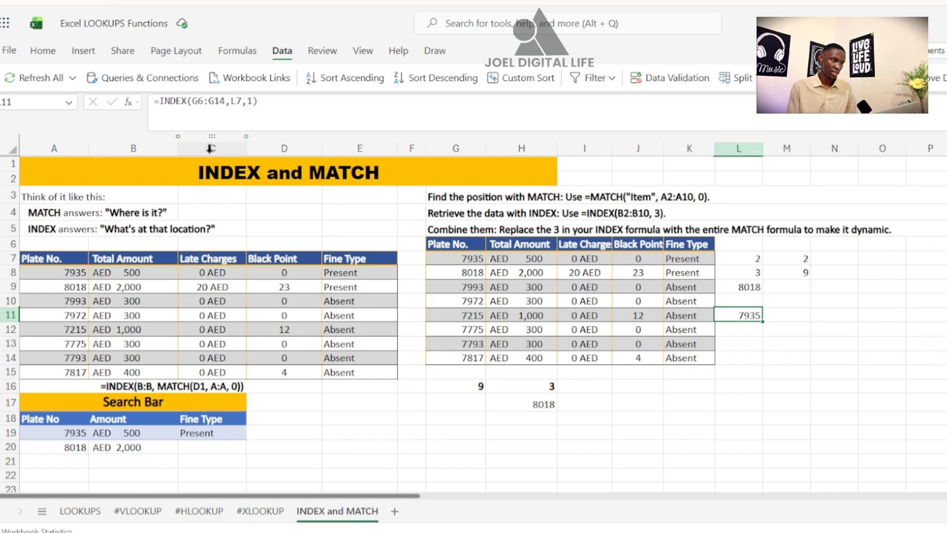
{"action": "mouse_move", "coordinate": [208, 102]}
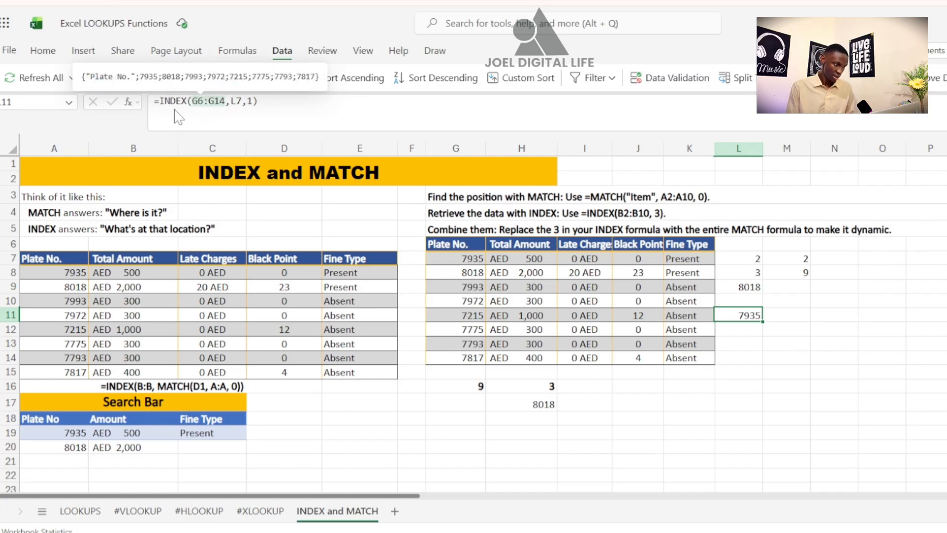
{"action": "mouse_move", "coordinate": [167, 108]}
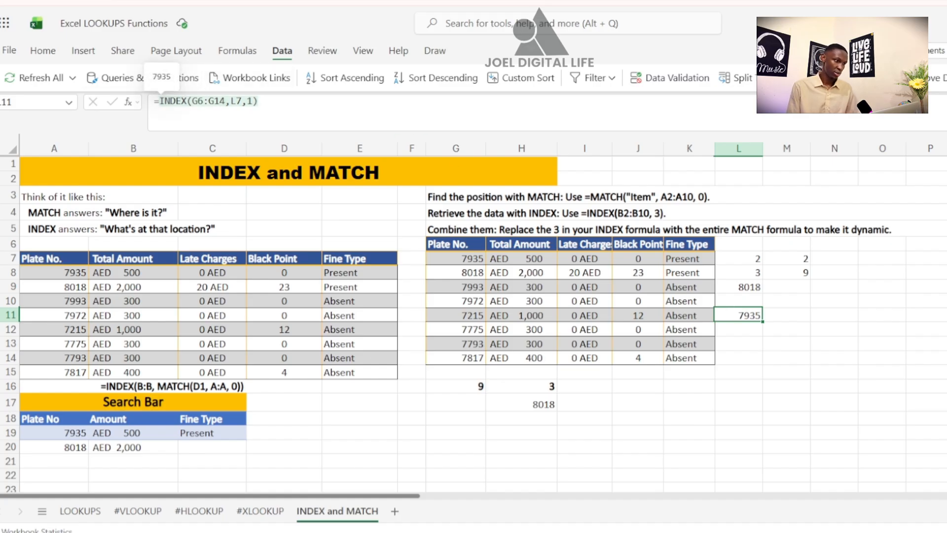
{"action": "left_click", "coordinate": [203, 102]}
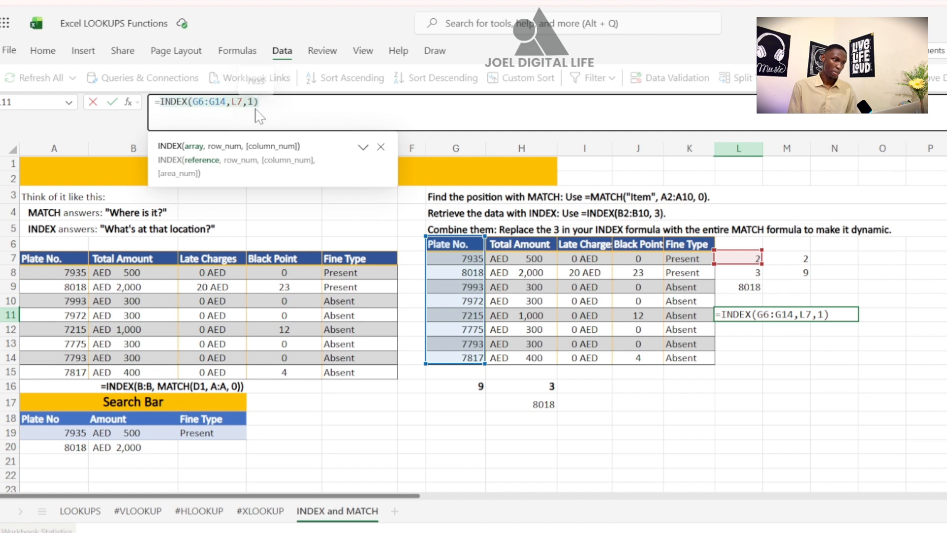
{"action": "left_click", "coordinate": [242, 102]}
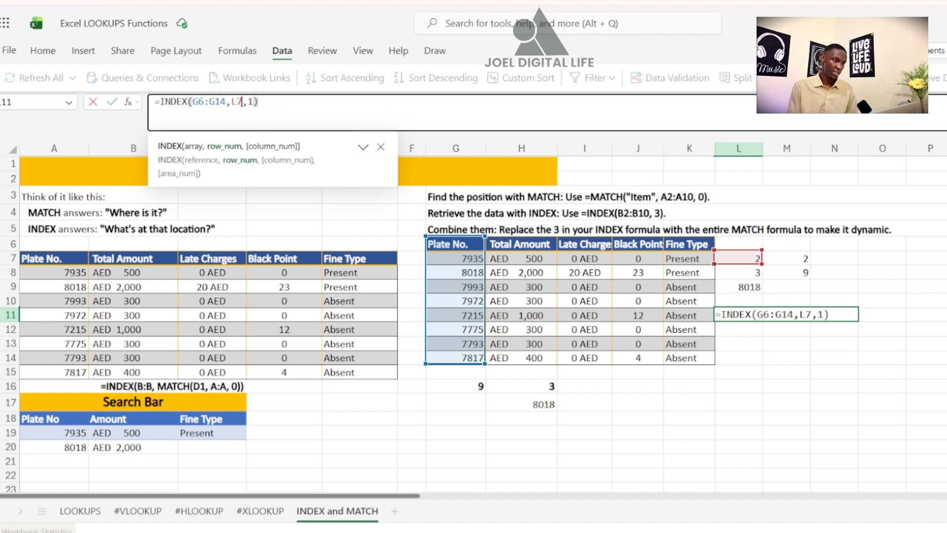
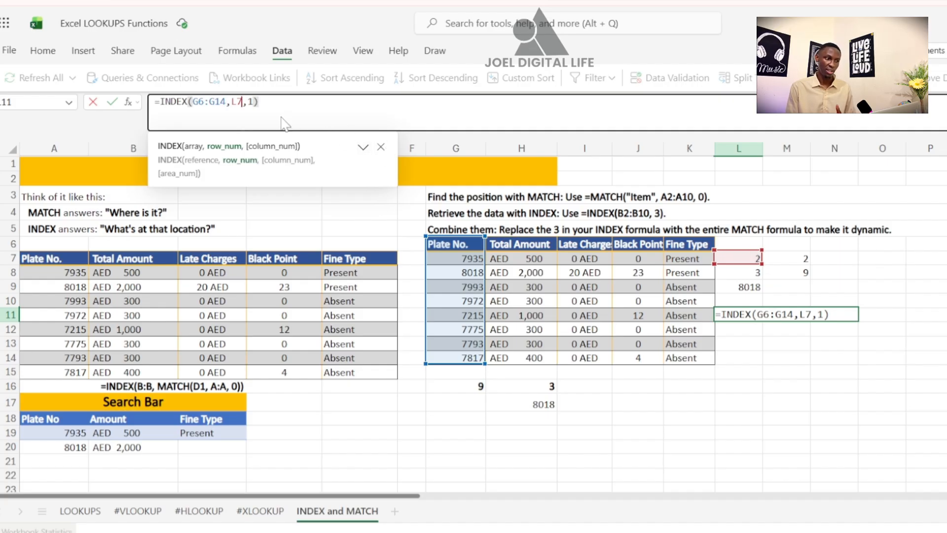
{"action": "left_click", "coordinate": [254, 102]}
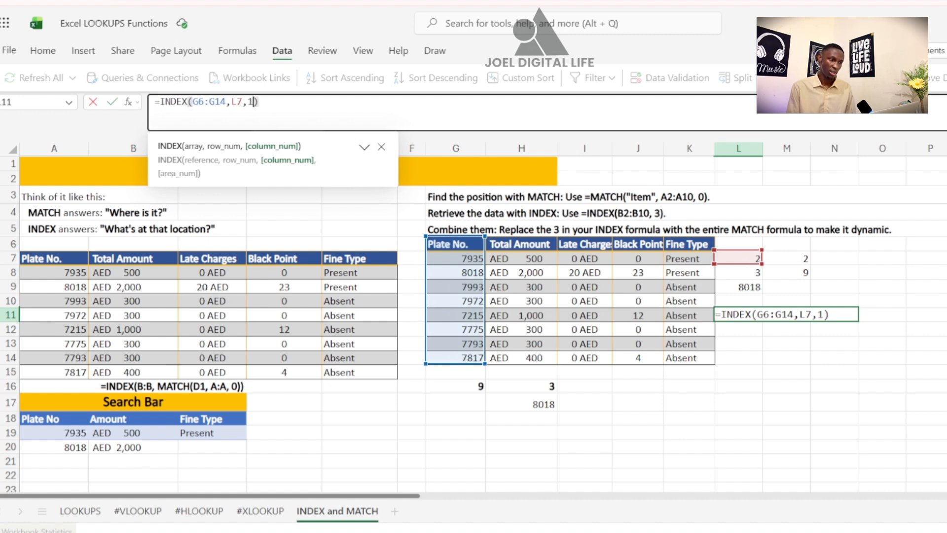
{"action": "left_click", "coordinate": [279, 117]}
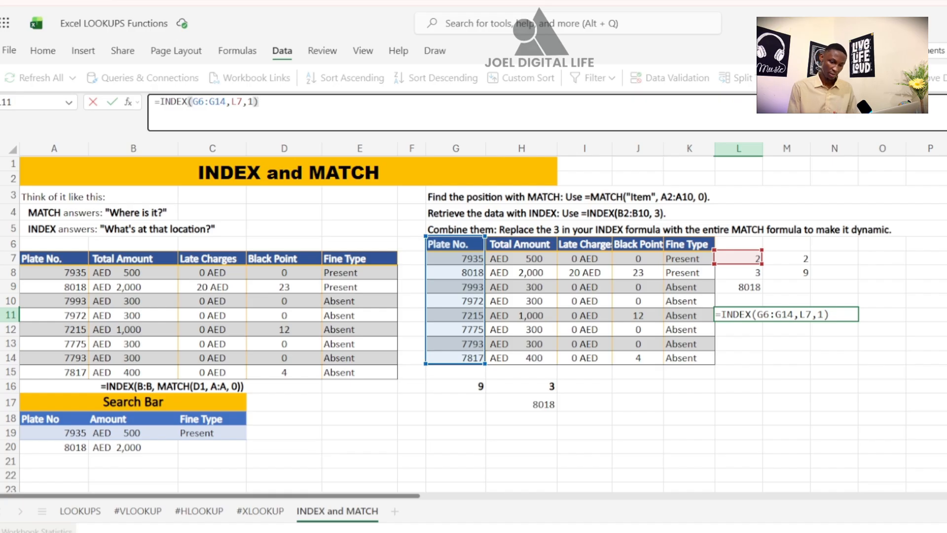
{"action": "key", "text": "Return"}
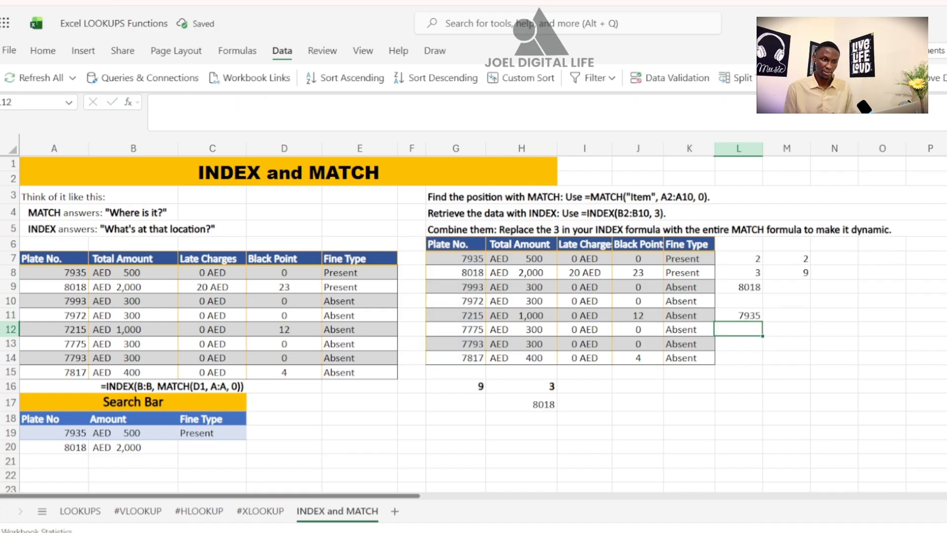
Step: Compare the MATCH formula in L7 with the INDEX formula in L11 that uses it as its row number
{"action": "left_click", "coordinate": [757, 256]}
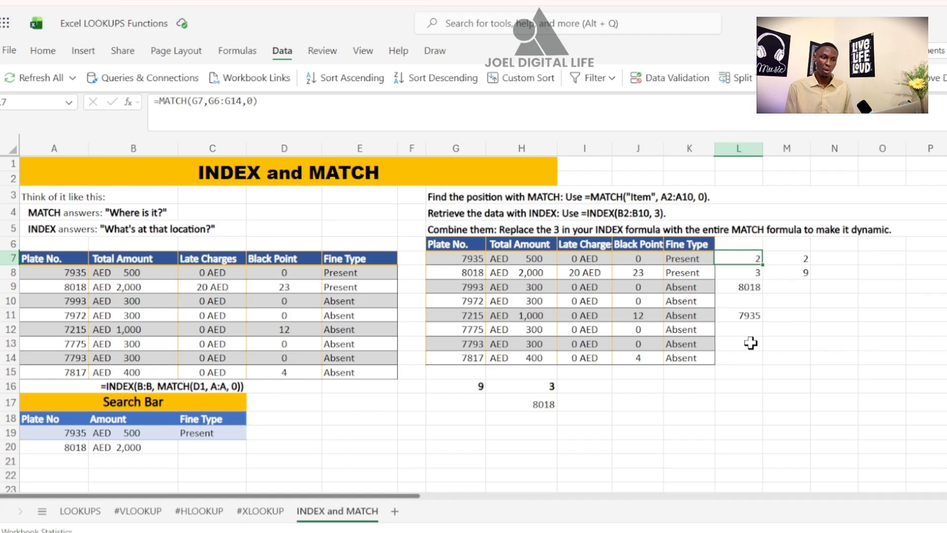
{"action": "left_click", "coordinate": [749, 318]}
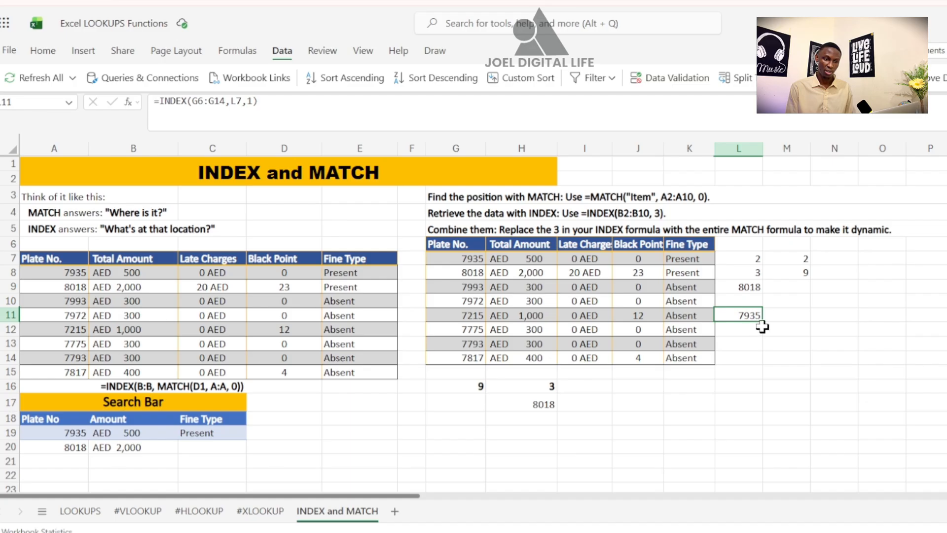
{"action": "left_click", "coordinate": [751, 260]}
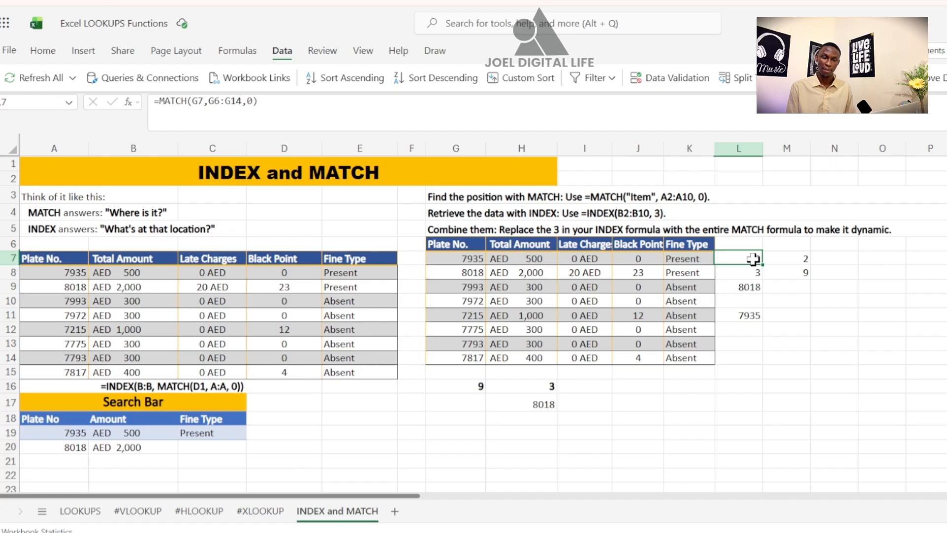
{"action": "left_click", "coordinate": [788, 302]}
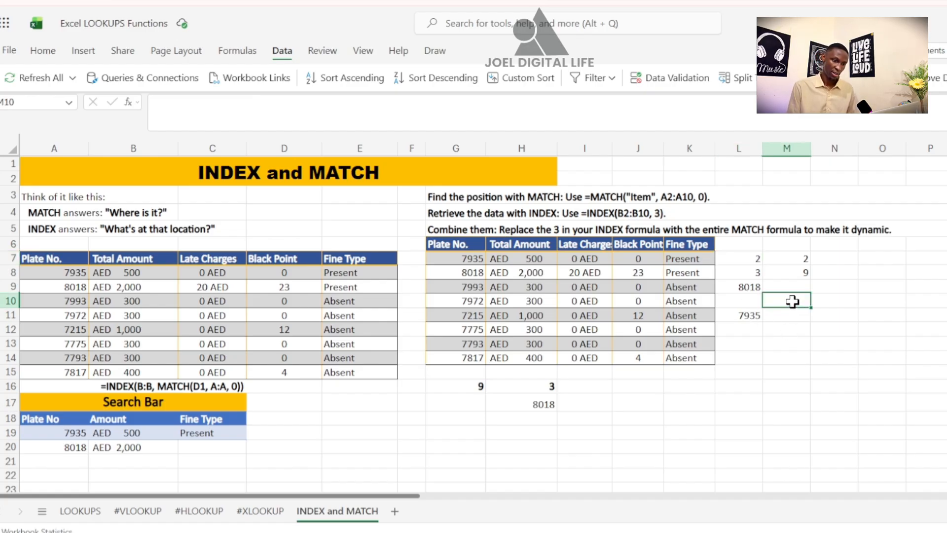
{"action": "left_click", "coordinate": [746, 258]}
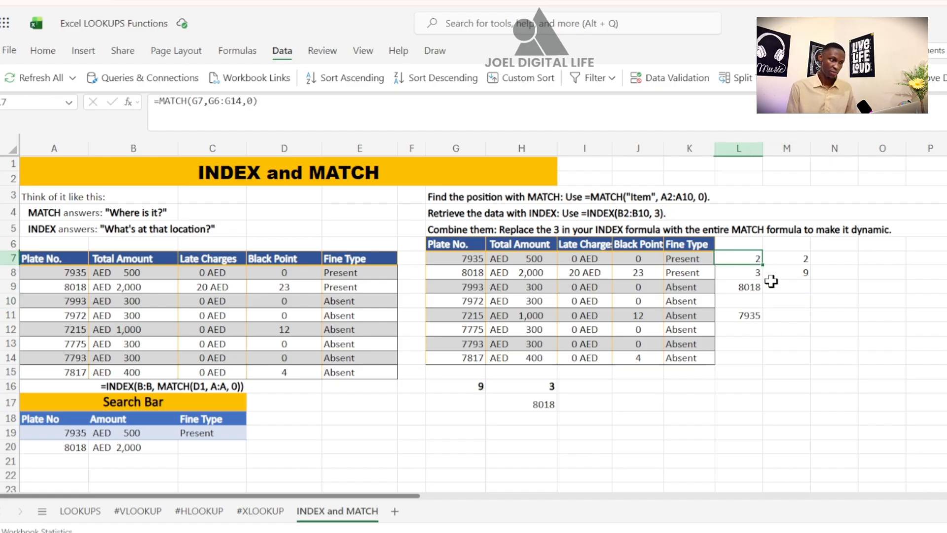
{"action": "left_click", "coordinate": [797, 302]}
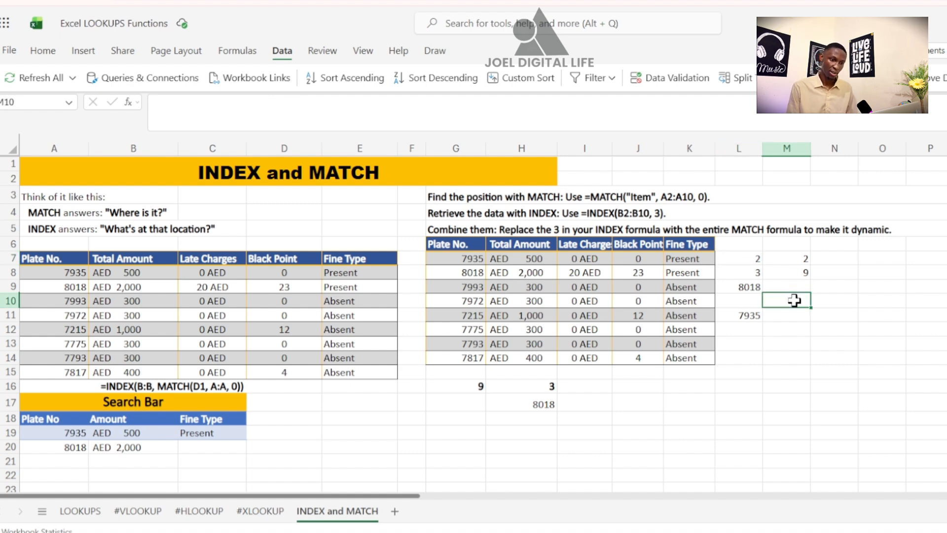
Step: Enter =MATCH(G8,G6:G14,0) in N10 to find the exact-match position of the second plate number in the Plate No. column
{"action": "left_click", "coordinate": [832, 299]}
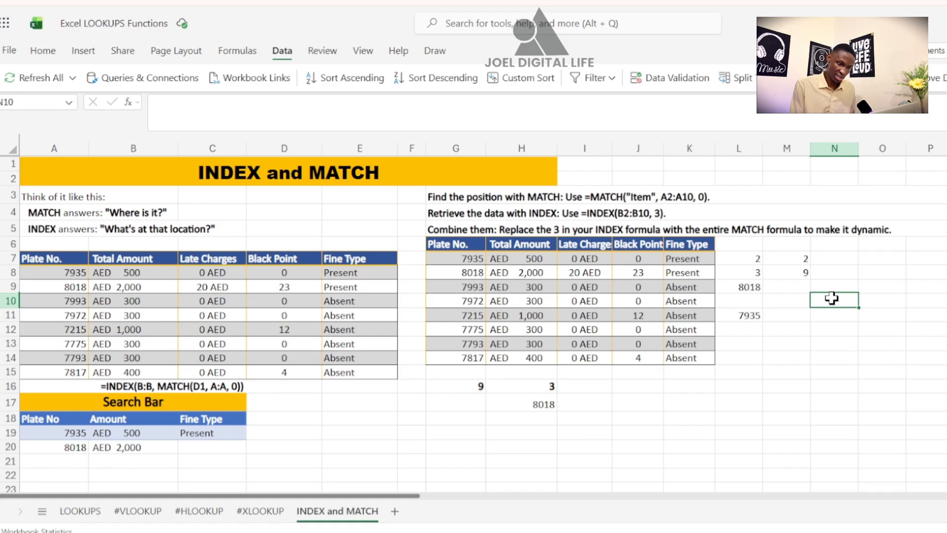
{"action": "type", "text": "="}
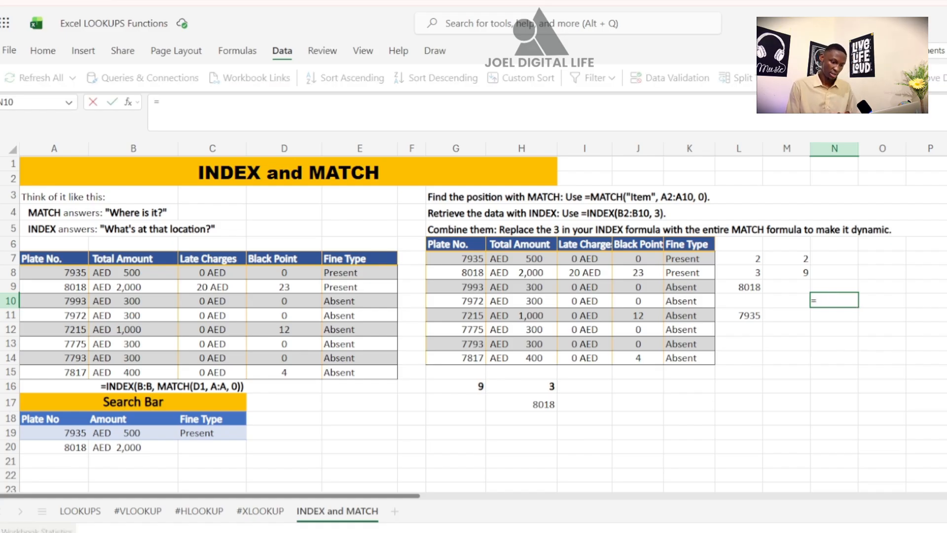
{"action": "type", "text": "ma"}
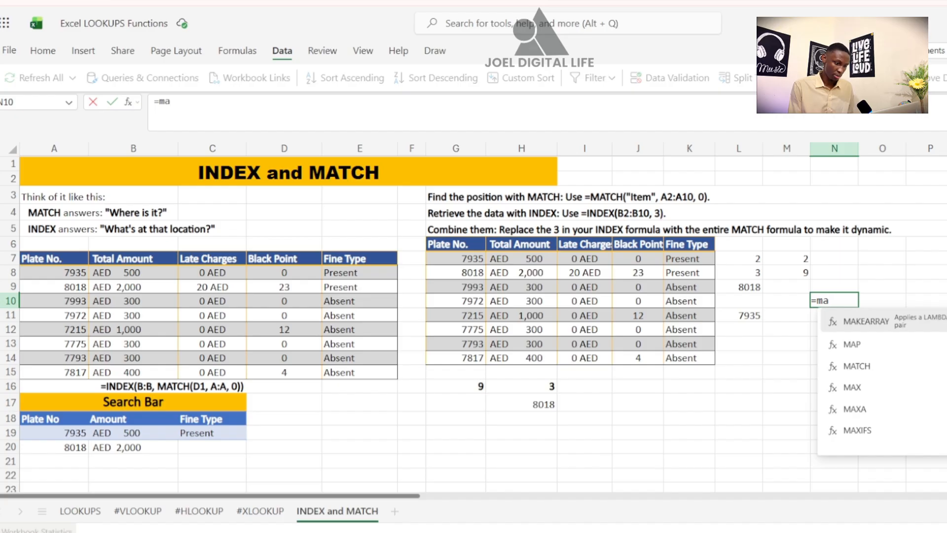
{"action": "type", "text": "t"}
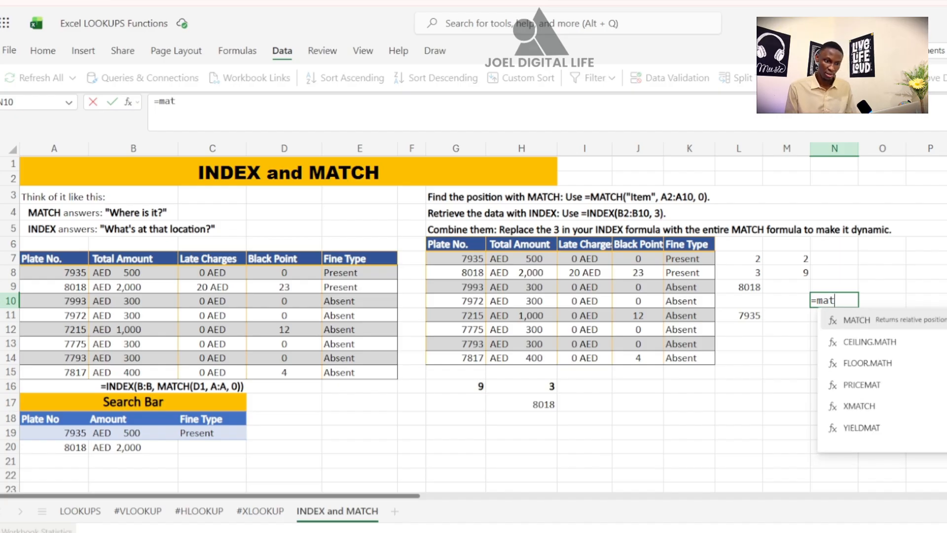
{"action": "left_click", "coordinate": [851, 326]}
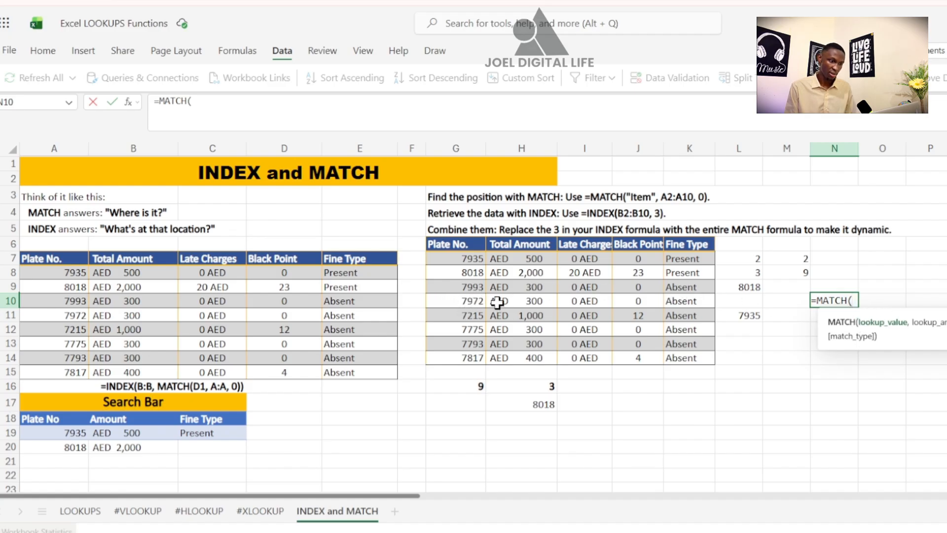
{"action": "left_click", "coordinate": [460, 273]}
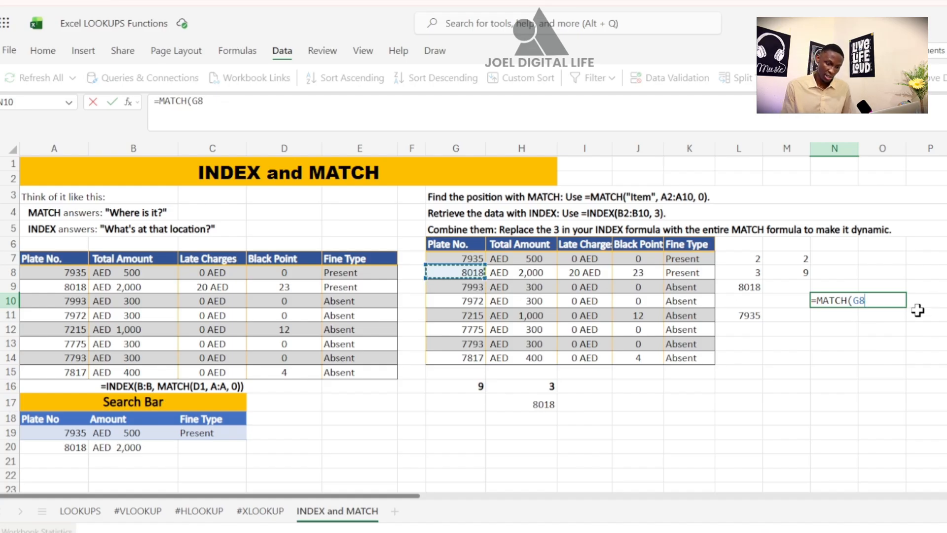
{"action": "type", "text": ","}
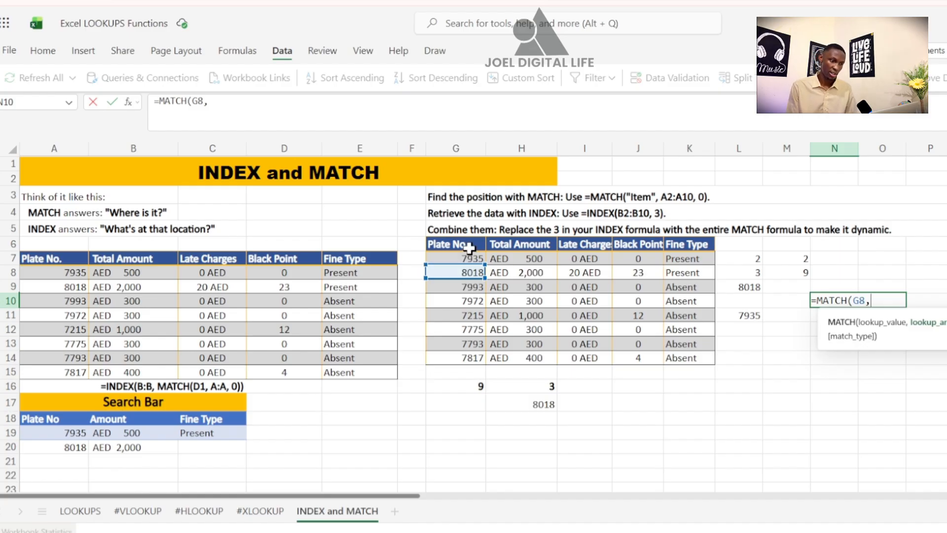
{"action": "left_click_drag", "start_coordinate": [469, 246], "coordinate": [466, 352]}
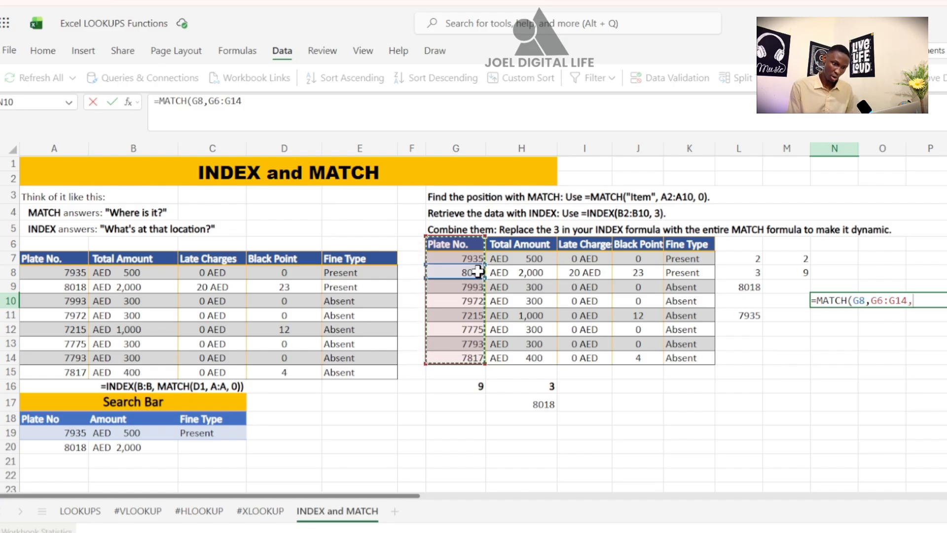
{"action": "type", "text": ","}
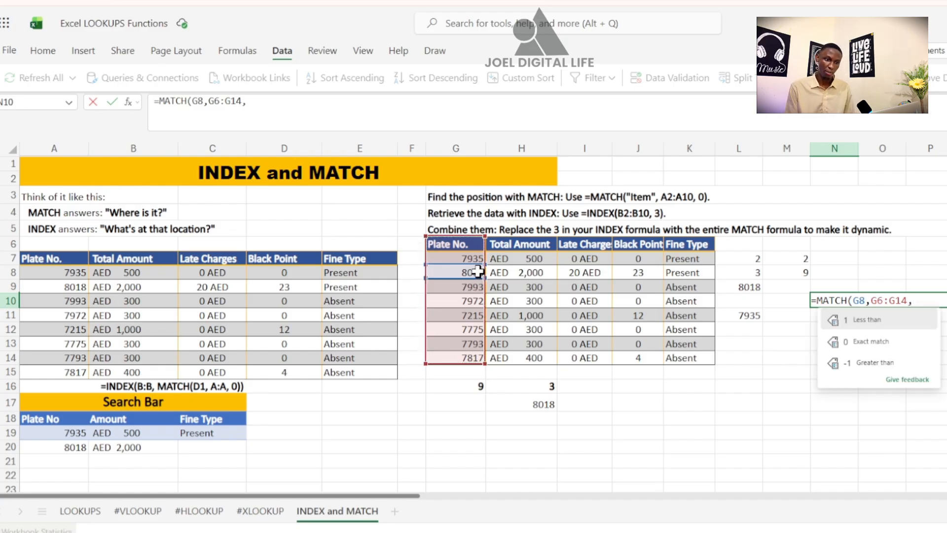
{"action": "left_click", "coordinate": [838, 346]}
{"action": "type", "text": ")"}
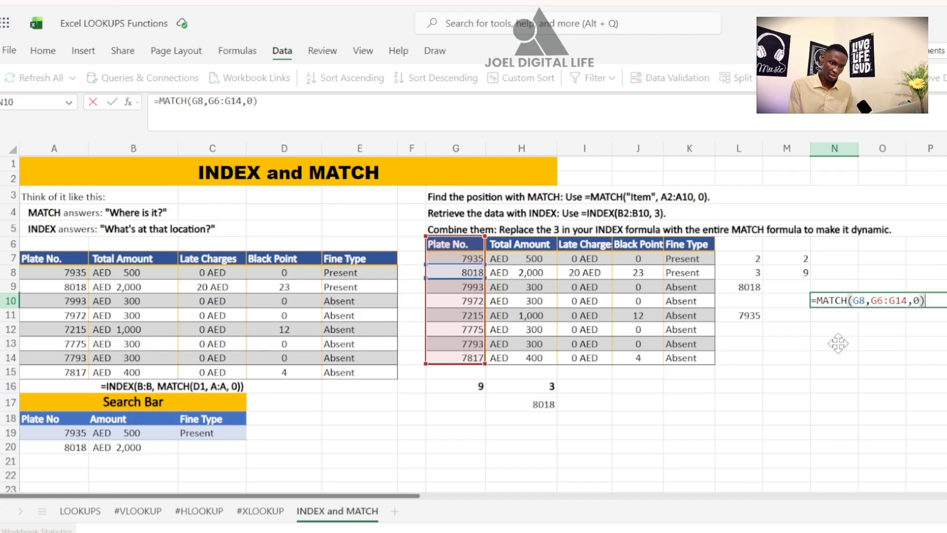
{"action": "key", "text": "Return"}
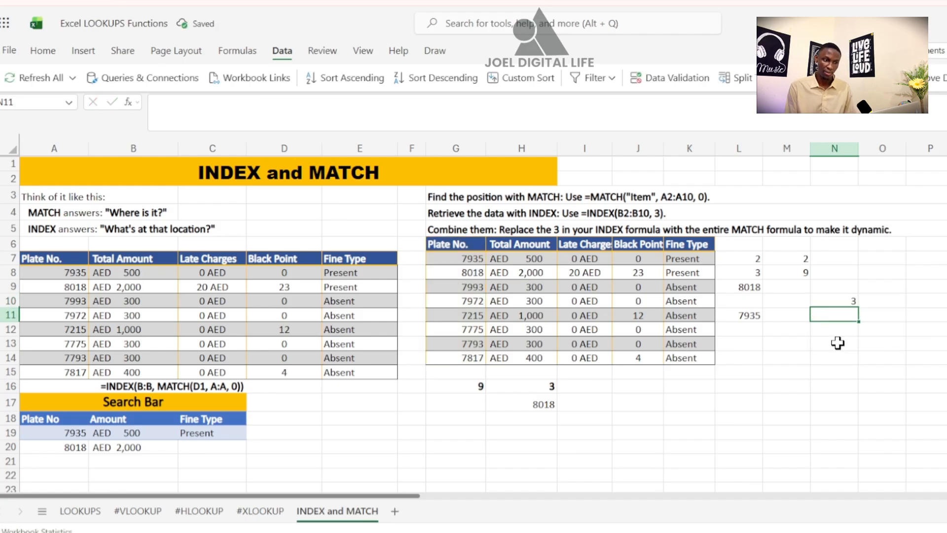
Step: Check the MATCH formula and result in N10 against the position of plate number cell G8 in the table
{"action": "left_click", "coordinate": [842, 300]}
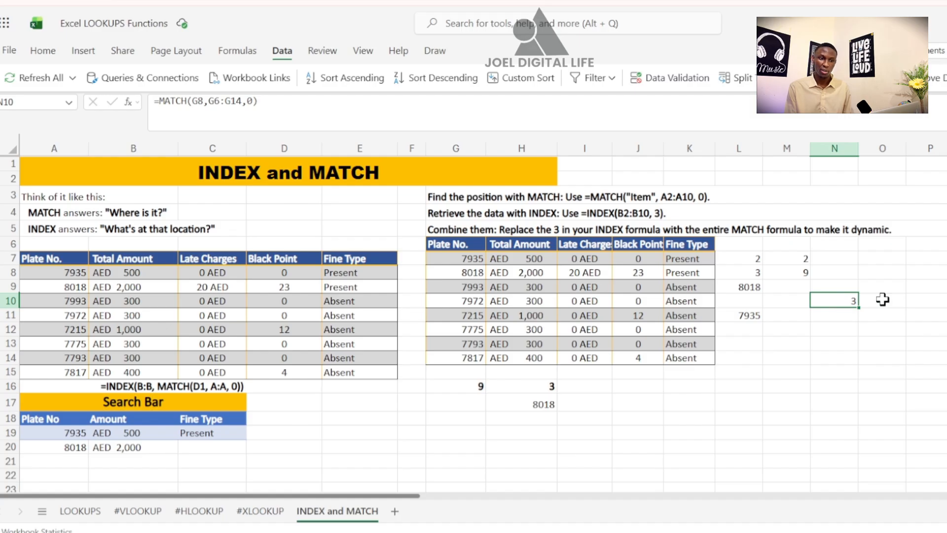
{"action": "left_click", "coordinate": [886, 299]}
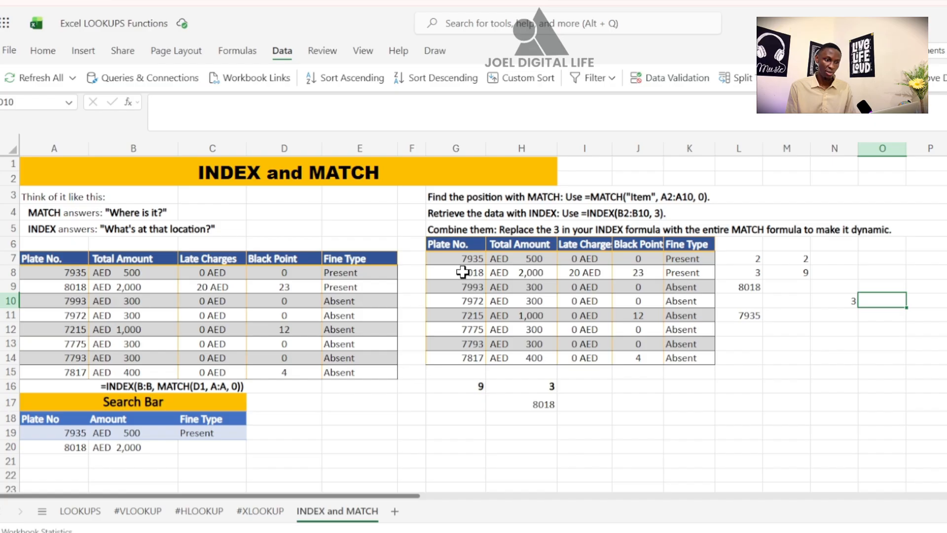
{"action": "left_click", "coordinate": [852, 304]}
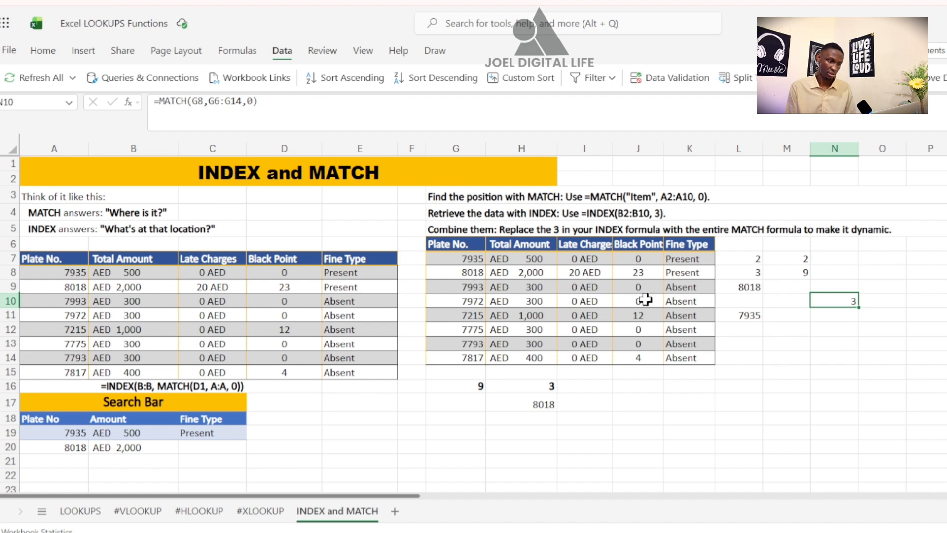
{"action": "left_click", "coordinate": [840, 315]}
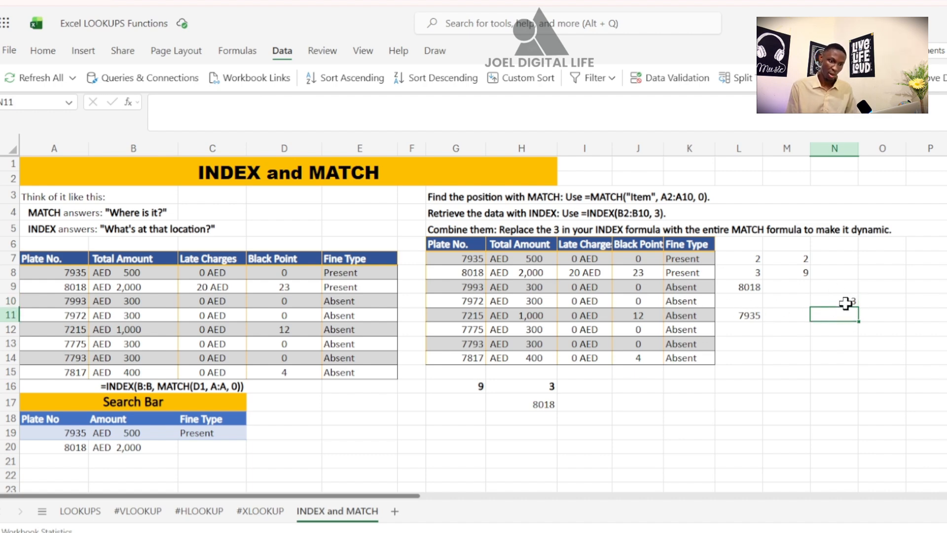
{"action": "left_click", "coordinate": [846, 302]}
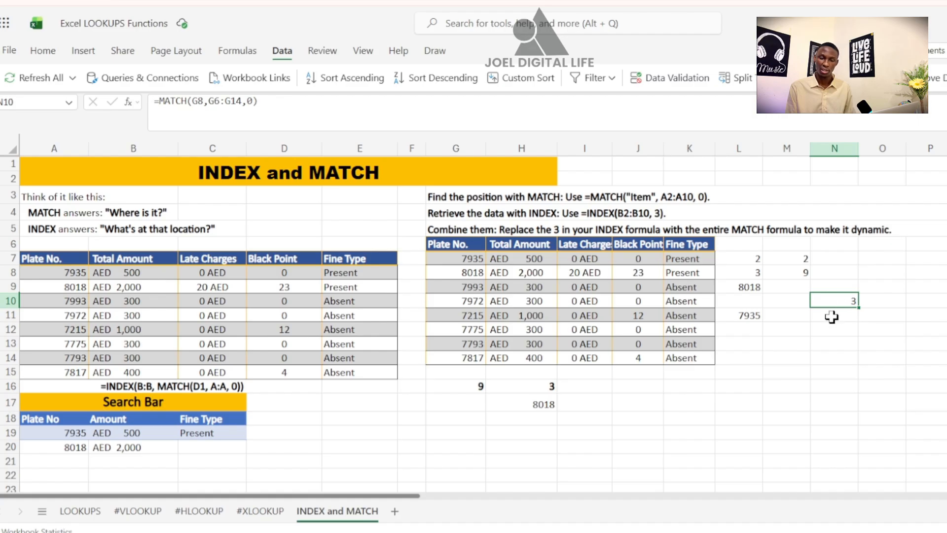
Step: Enter =INDEX(G6:G14,N10,1) in N11 to return the plate number at the row position given by the MATCH formula in N10
{"action": "left_click", "coordinate": [845, 316]}
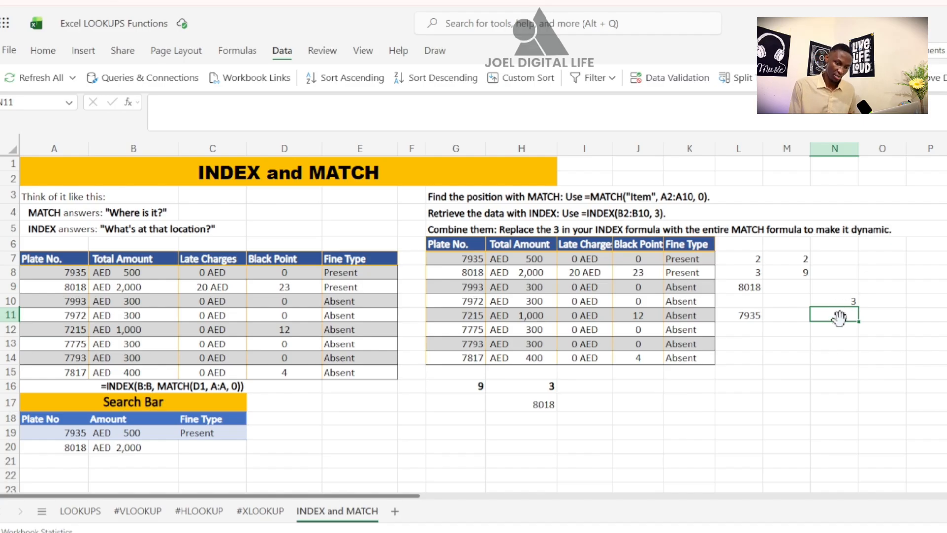
{"action": "type", "text": "="}
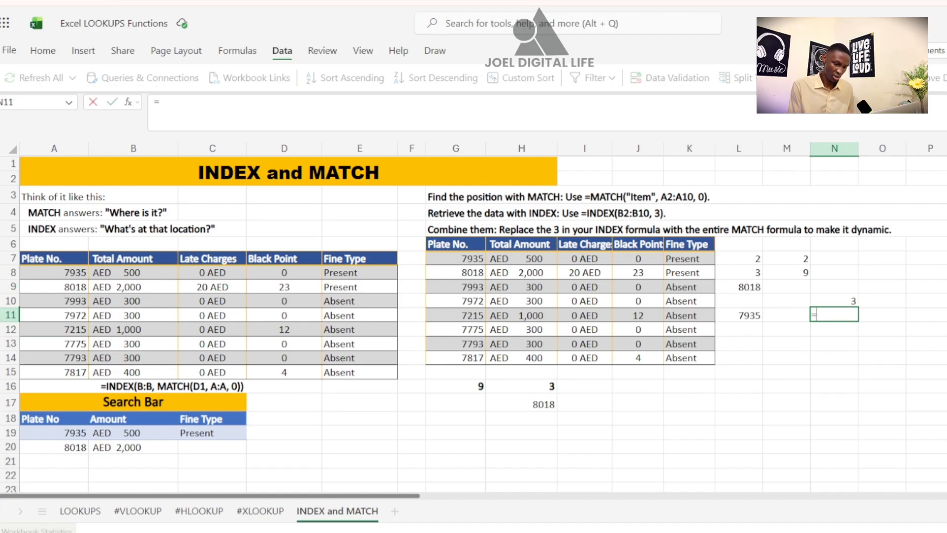
{"action": "type", "text": "ind"}
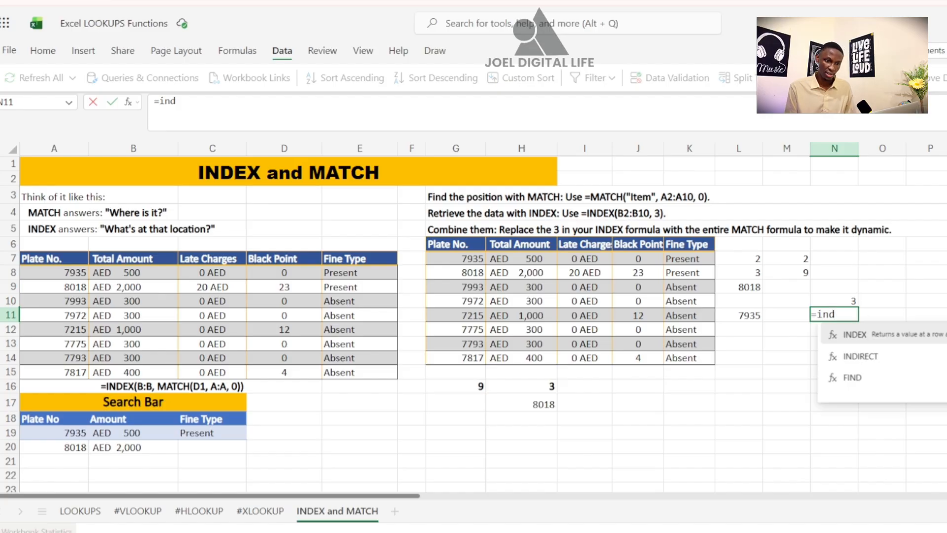
{"action": "double_click", "coordinate": [854, 334]}
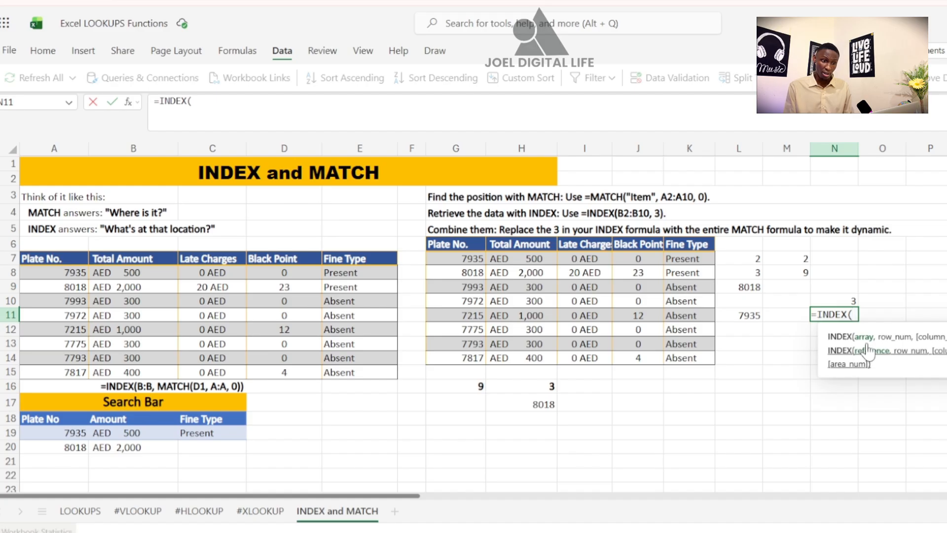
{"action": "left_click", "coordinate": [867, 351]}
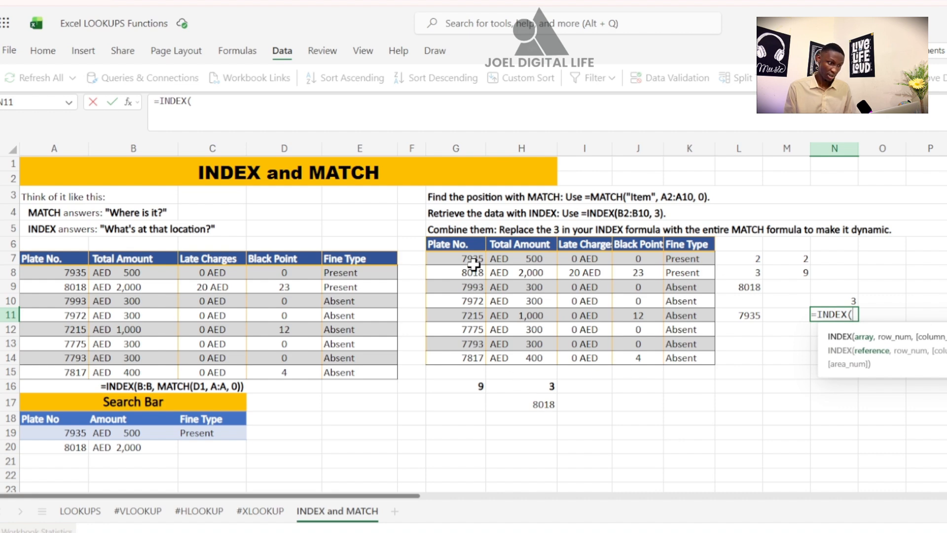
{"action": "left_click_drag", "start_coordinate": [469, 243], "coordinate": [466, 352]}
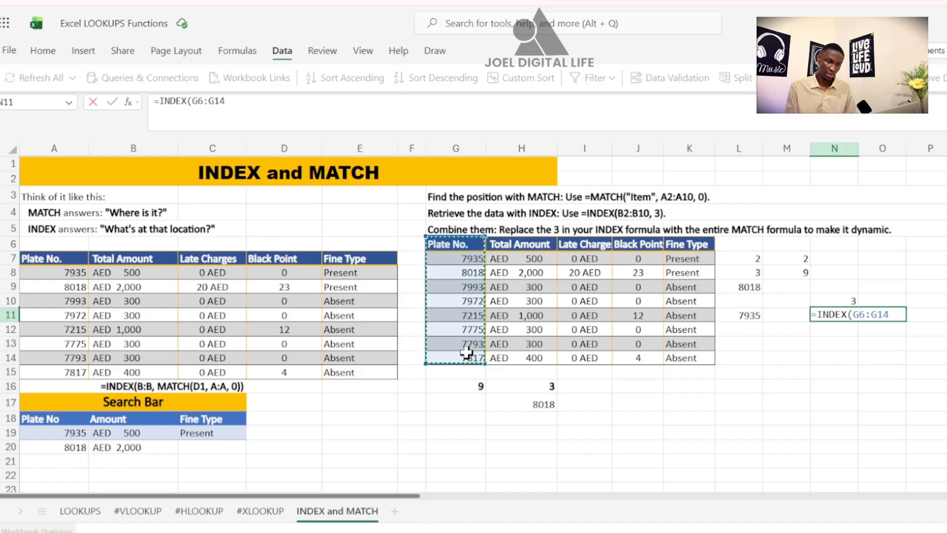
{"action": "type", "text": ","}
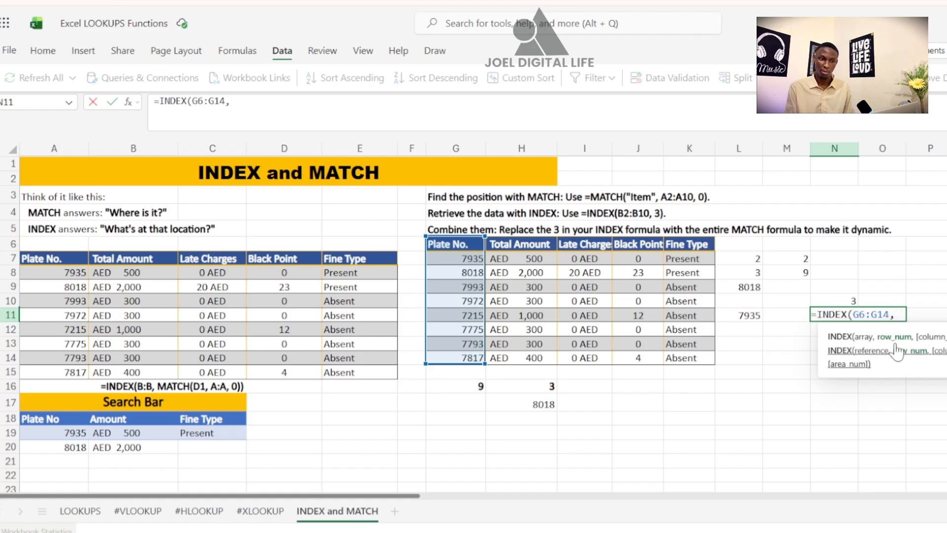
{"action": "left_click", "coordinate": [845, 298]}
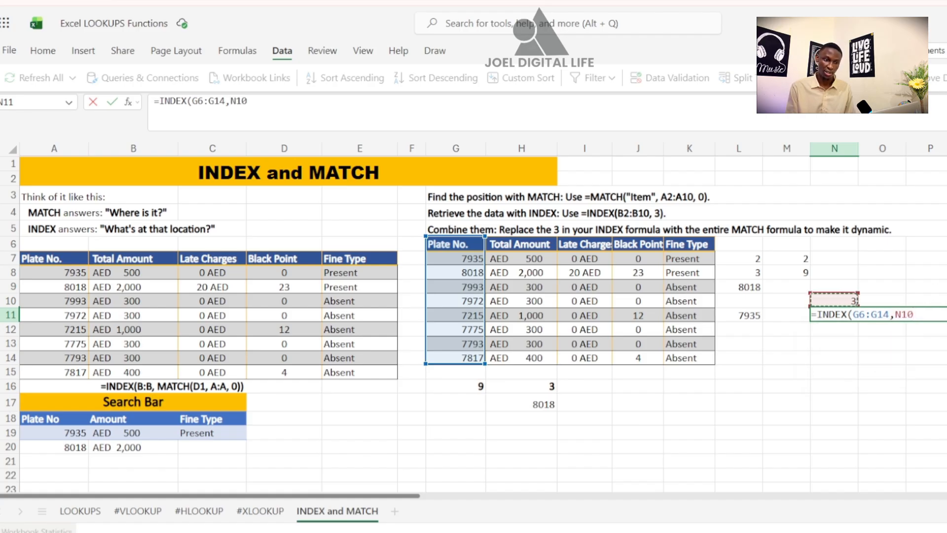
{"action": "type", "text": ",1"}
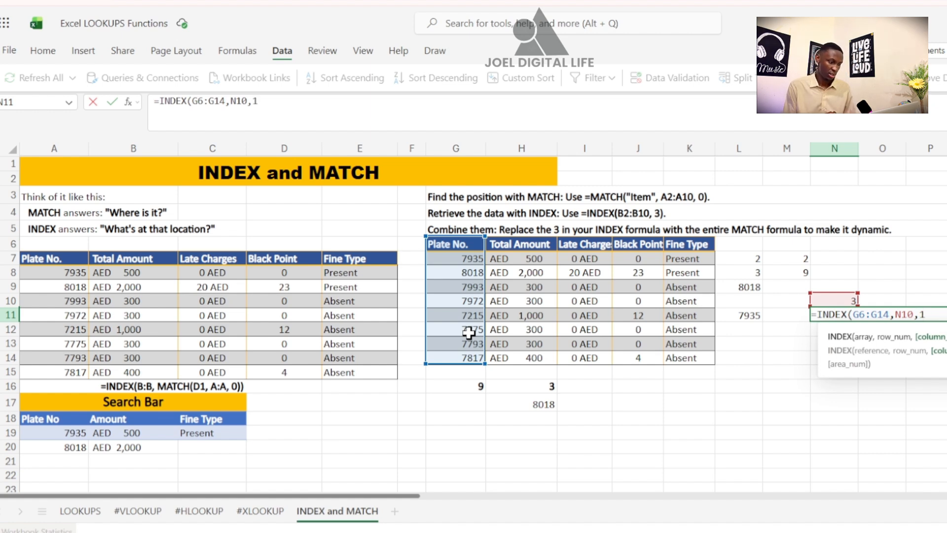
{"action": "type", "text": ","}
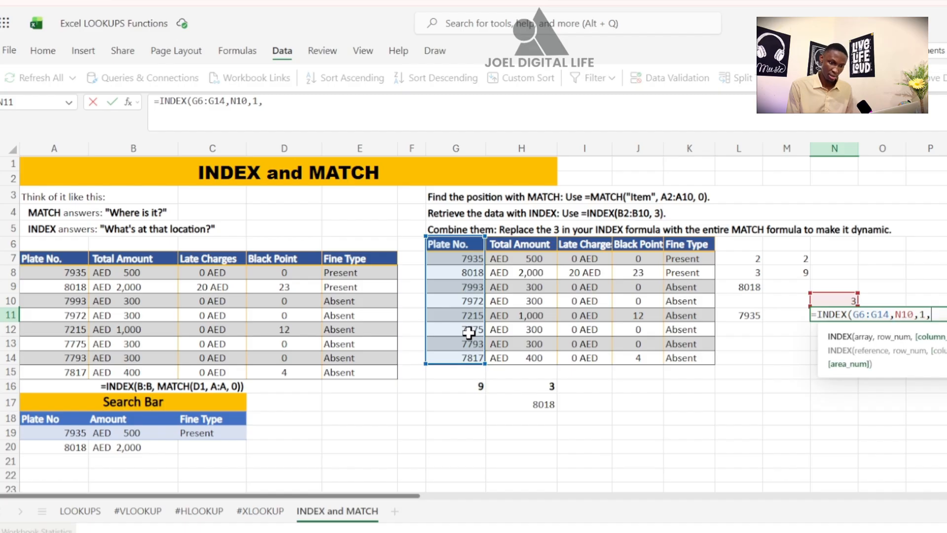
{"action": "key", "text": "BackSpace"}
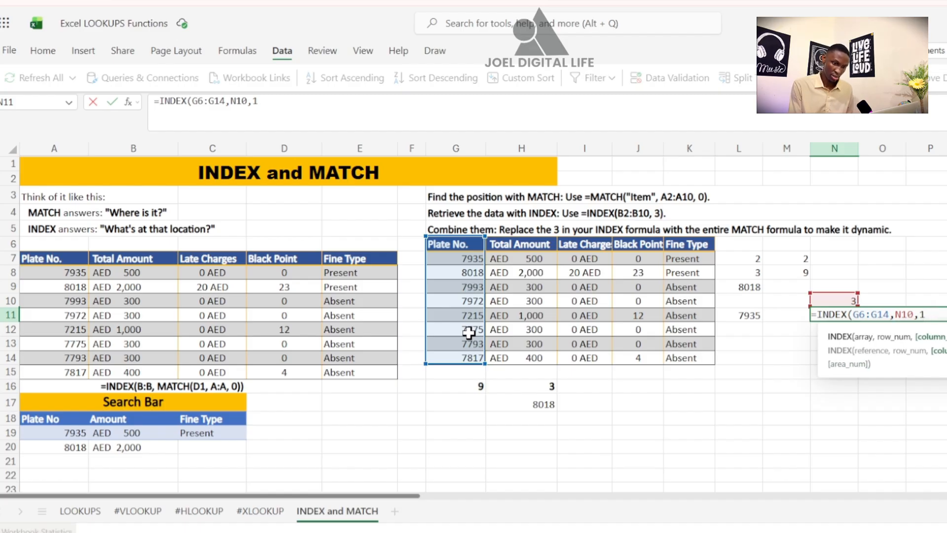
{"action": "type", "text": ")"}
{"action": "key", "text": "Return"}
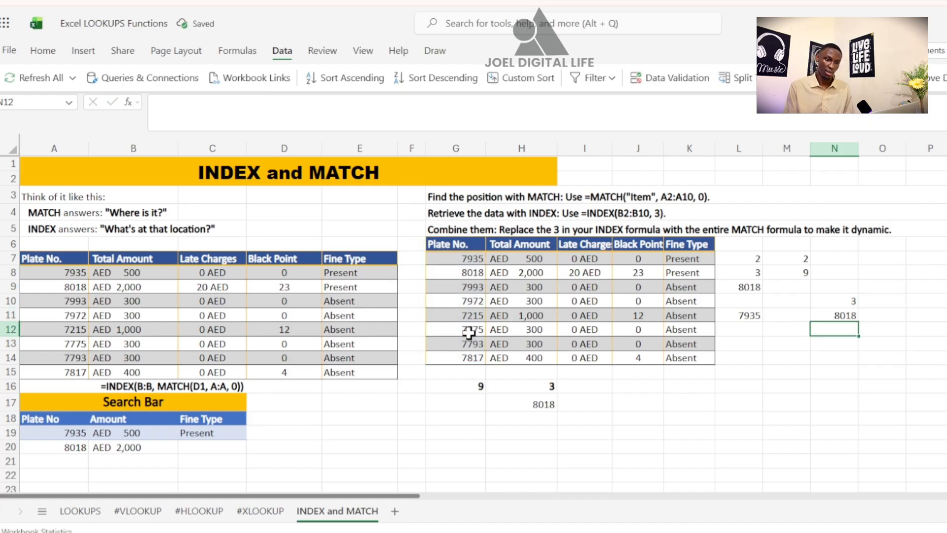
Step: Compare the MATCH formula in N10 with the INDEX formula in N11, and read the instruction in G5 on combining them
{"action": "left_click", "coordinate": [849, 300]}
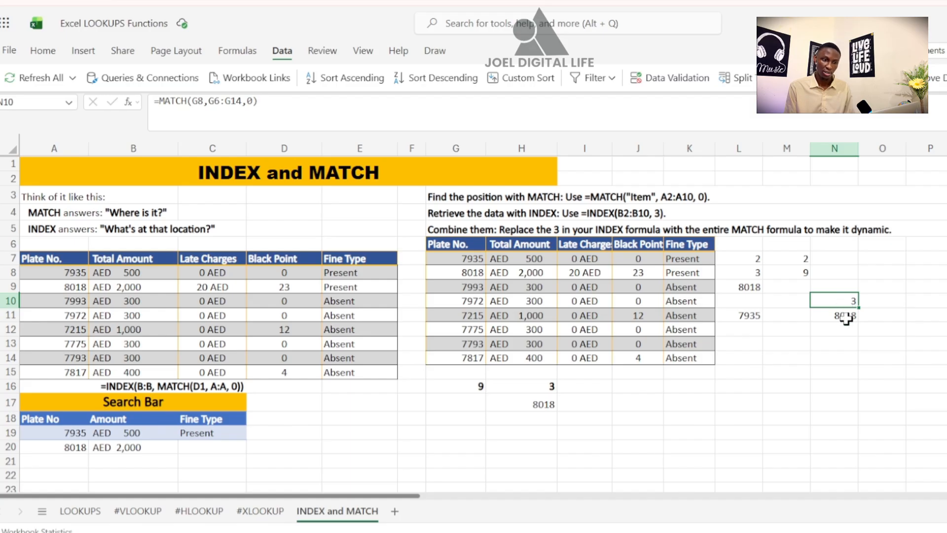
{"action": "left_click", "coordinate": [846, 318]}
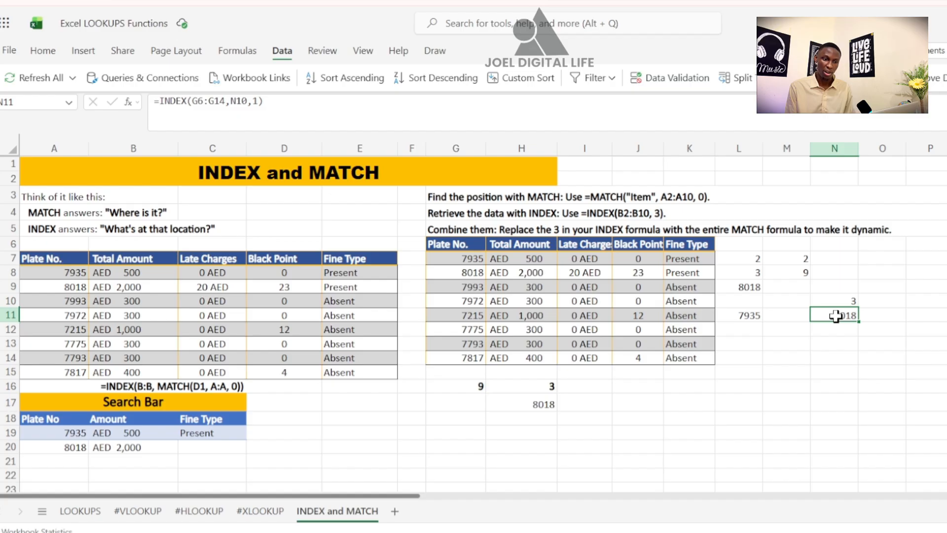
{"action": "left_click", "coordinate": [844, 301]}
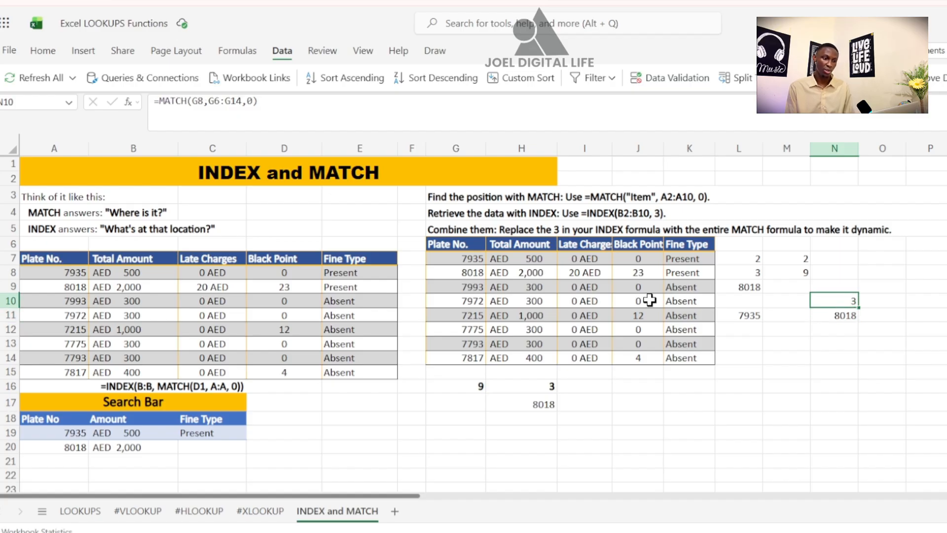
{"action": "scroll", "coordinate": [725, 328], "scroll_direction": "down", "scroll_amount": 4}
{"action": "scroll", "coordinate": [726, 327], "scroll_direction": "up", "scroll_amount": 4}
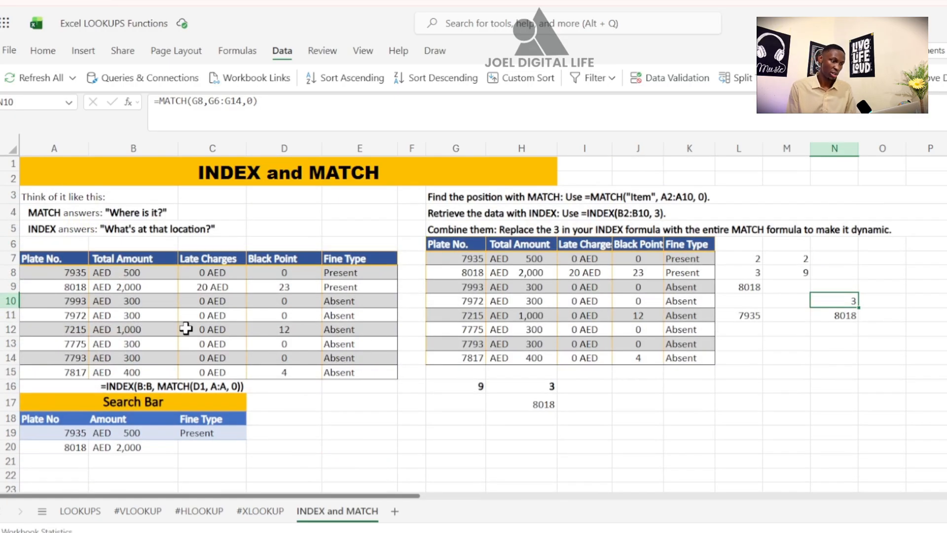
{"action": "left_click", "coordinate": [448, 226]}
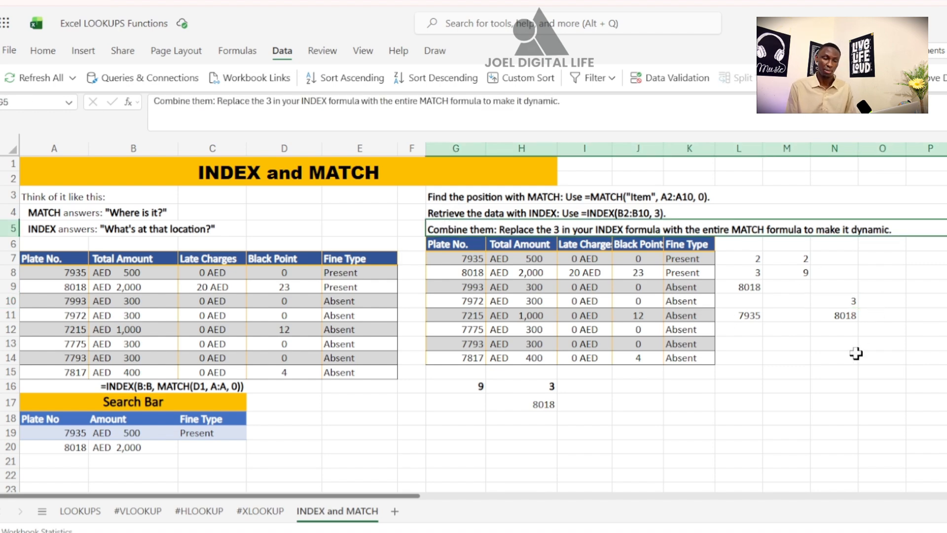
{"action": "scroll", "coordinate": [214, 333], "scroll_direction": "down", "scroll_amount": 2}
{"action": "scroll", "coordinate": [215, 335], "scroll_direction": "up", "scroll_amount": 2}
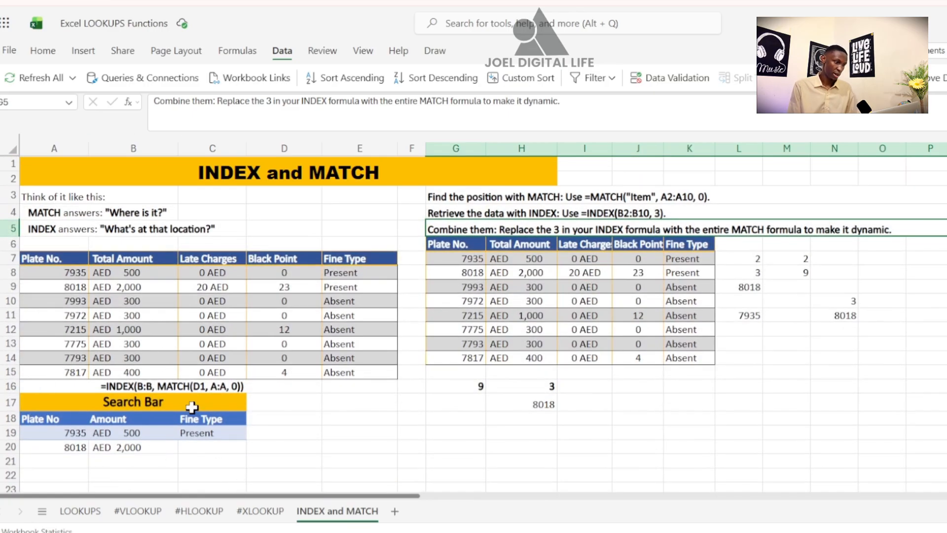
Step: Examine the array and the nested MATCH arguments of the combined INDEX and MATCH formula in B19
{"action": "left_click", "coordinate": [120, 434]}
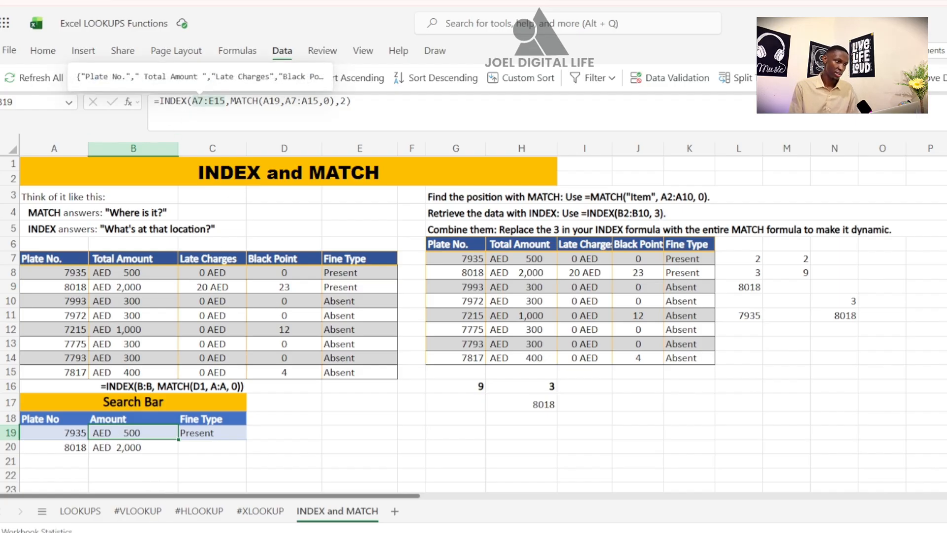
{"action": "left_click", "coordinate": [200, 102]}
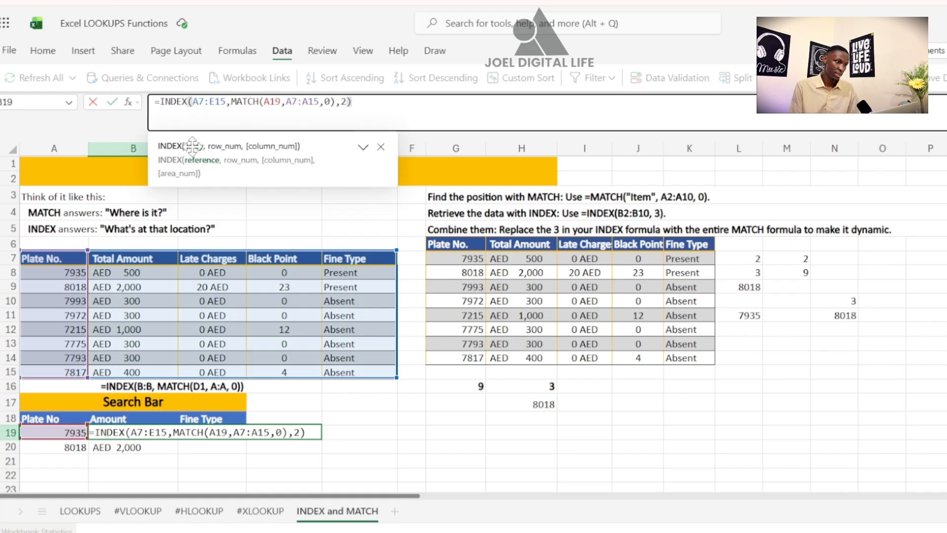
{"action": "mouse_move", "coordinate": [197, 102]}
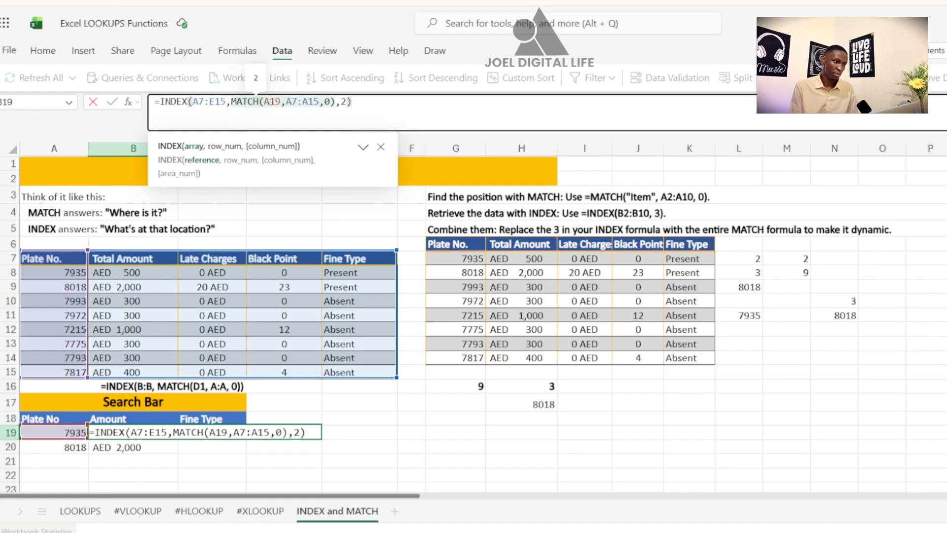
{"action": "left_click", "coordinate": [280, 101]}
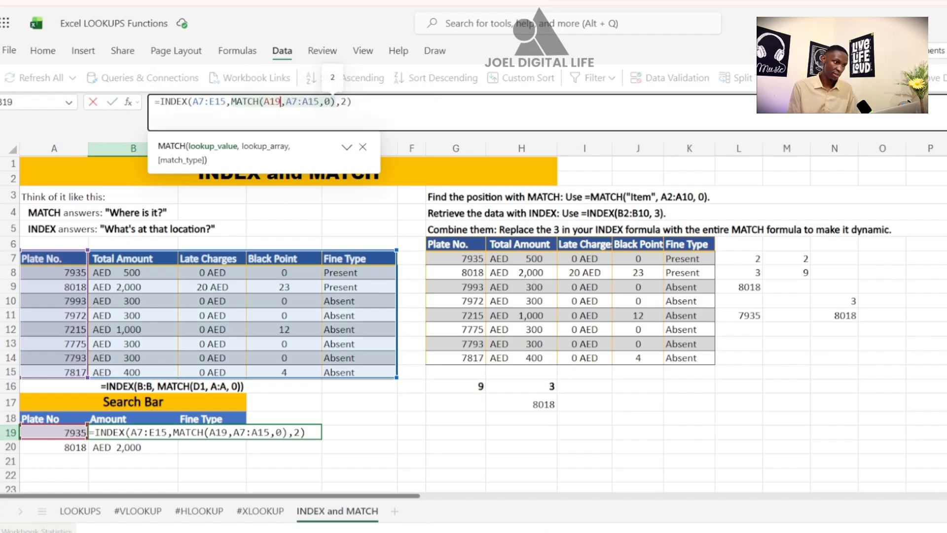
{"action": "left_click", "coordinate": [317, 110]}
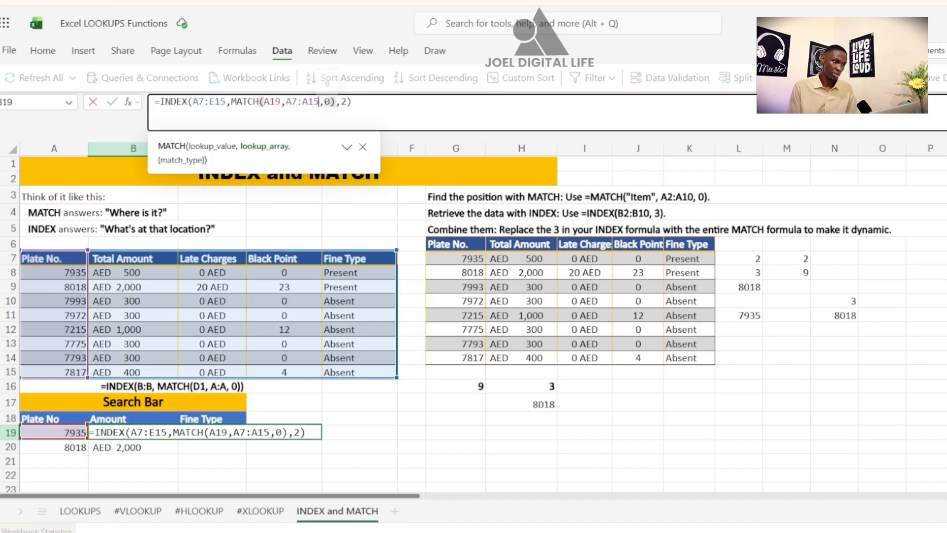
{"action": "left_click_drag", "start_coordinate": [330, 101], "coordinate": [231, 102]}
{"action": "left_click", "coordinate": [331, 101]}
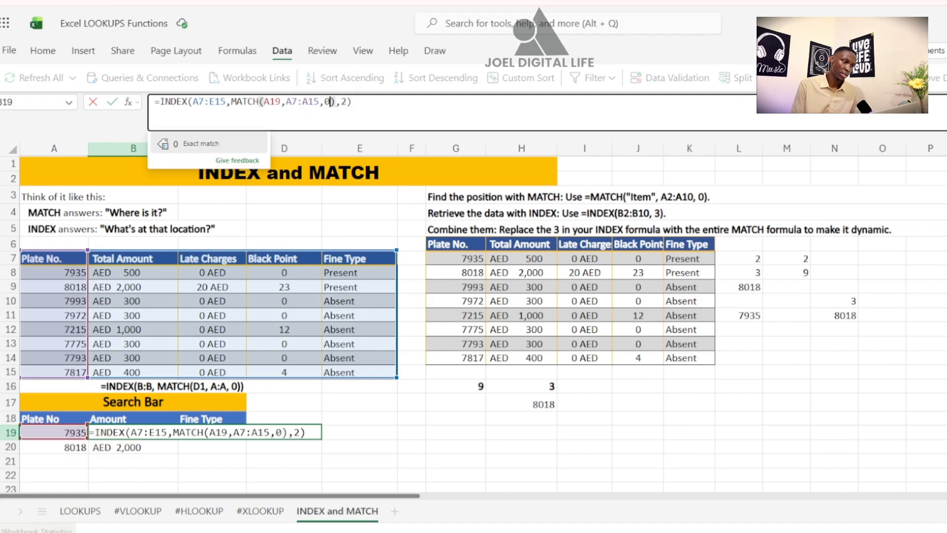
Step: Examine the row number and column number arguments of the INDEX formula in B19, and close the formula without changing it
{"action": "left_click", "coordinate": [337, 103]}
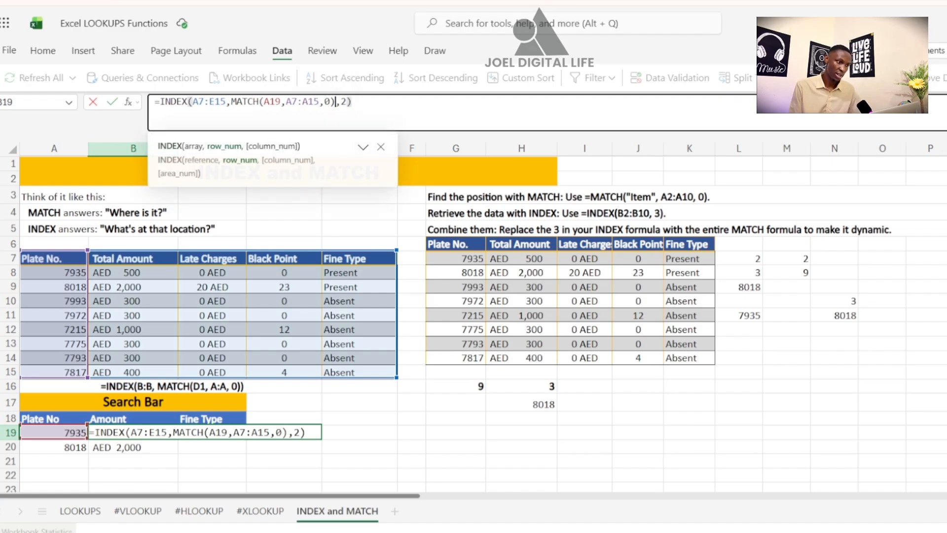
{"action": "double_click", "coordinate": [341, 109]}
{"action": "key", "text": "Left"}
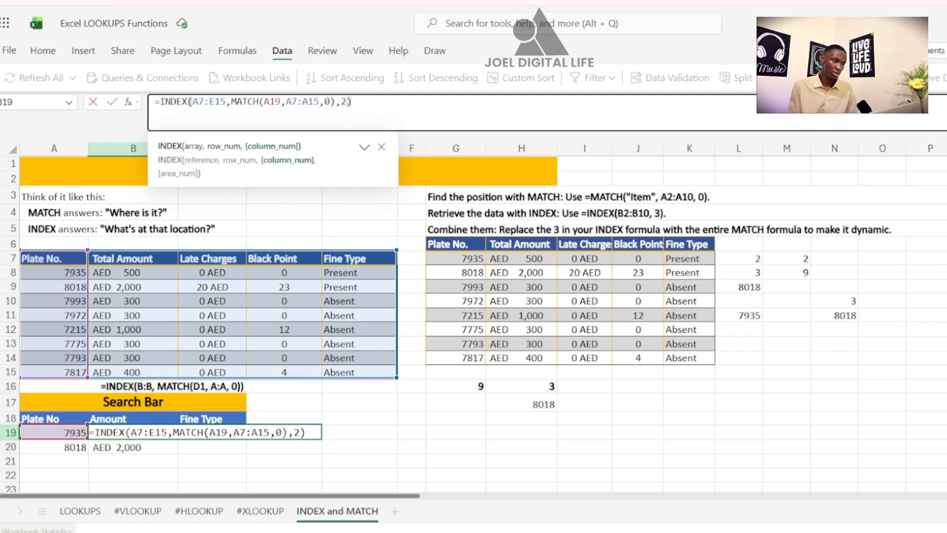
{"action": "double_click", "coordinate": [342, 103]}
{"action": "left_click", "coordinate": [341, 103]}
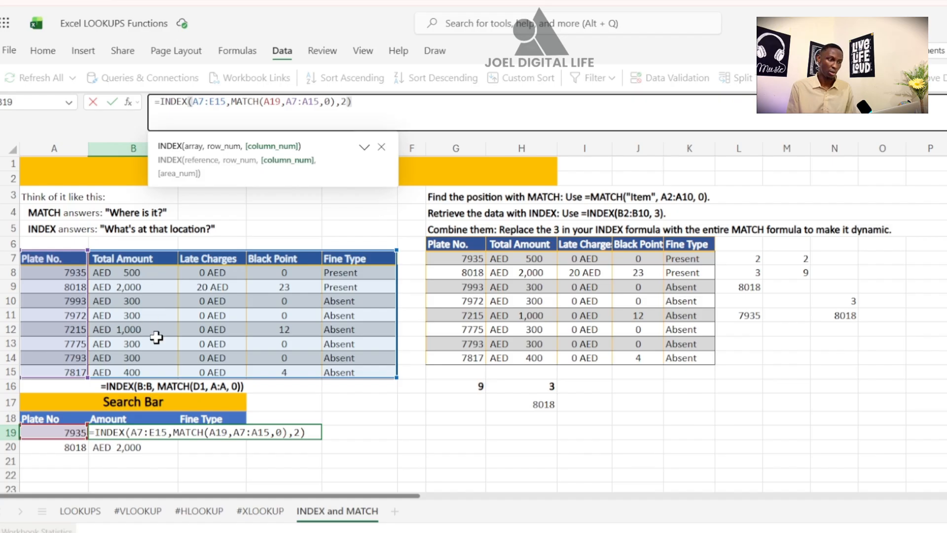
{"action": "key", "text": "shift+Right"}
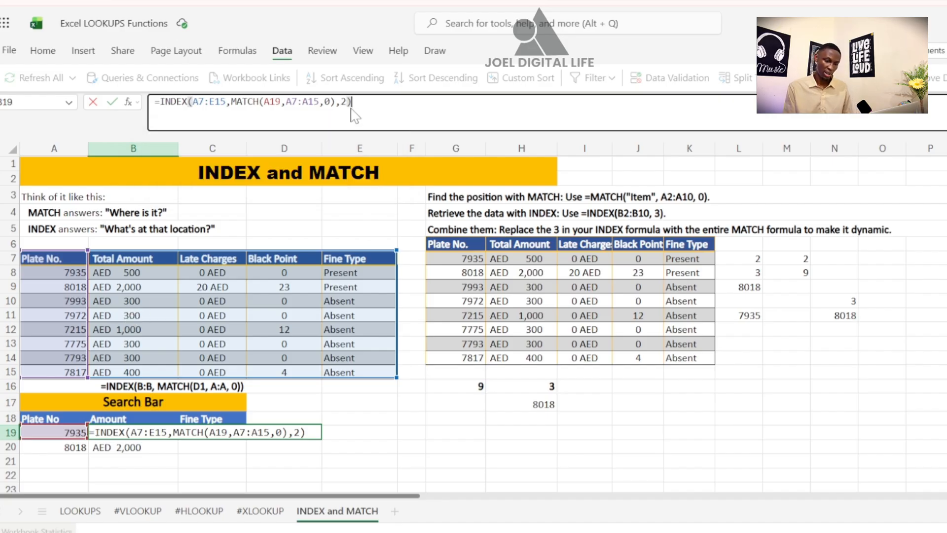
{"action": "key", "text": "Return"}
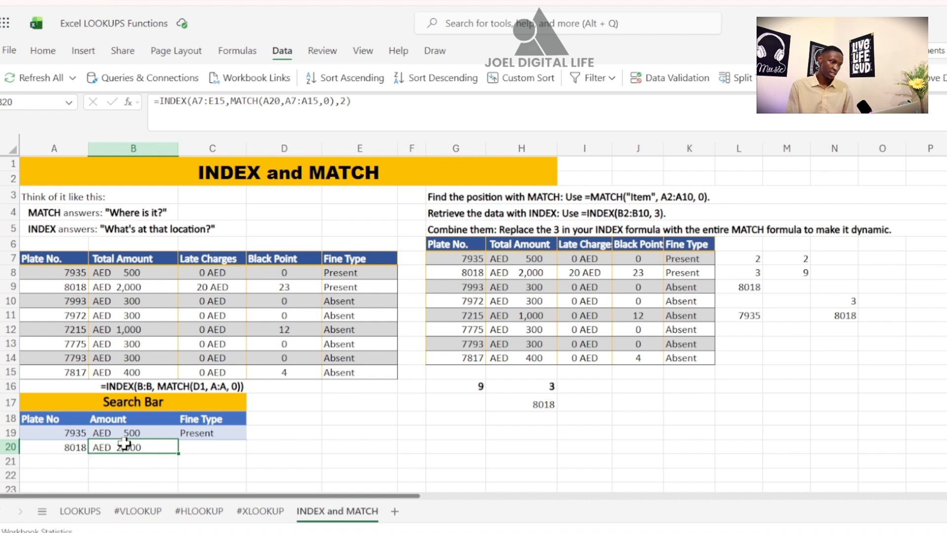
Step: Start an INDEX formula in B21 with the table range A7:E15 as its array
{"action": "left_click", "coordinate": [74, 432]}
{"action": "left_click", "coordinate": [85, 456]}
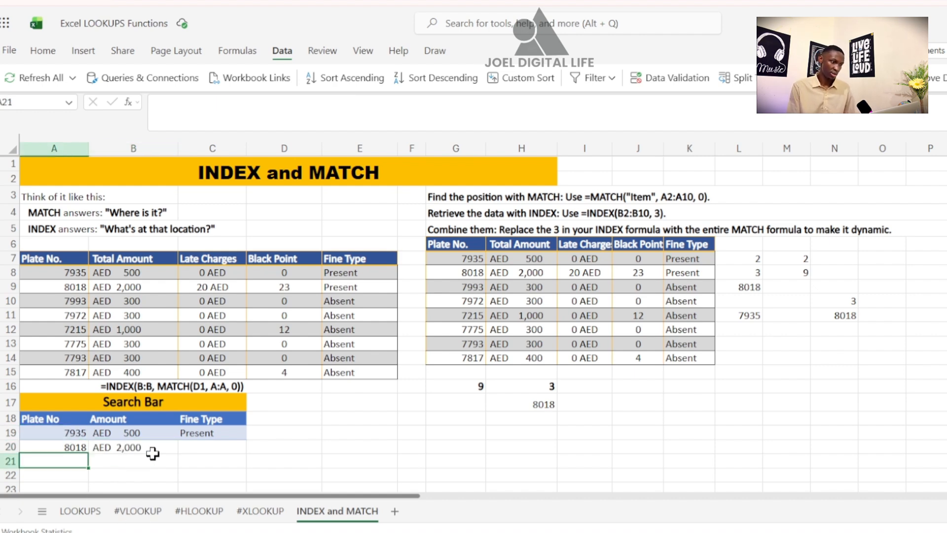
{"action": "left_click", "coordinate": [126, 462]}
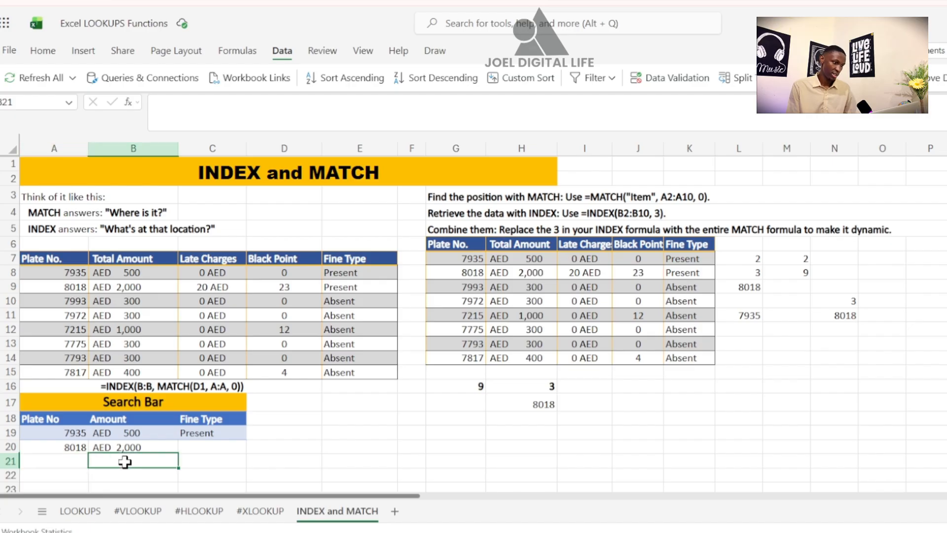
{"action": "scroll", "coordinate": [126, 459], "scroll_direction": "down", "scroll_amount": 2}
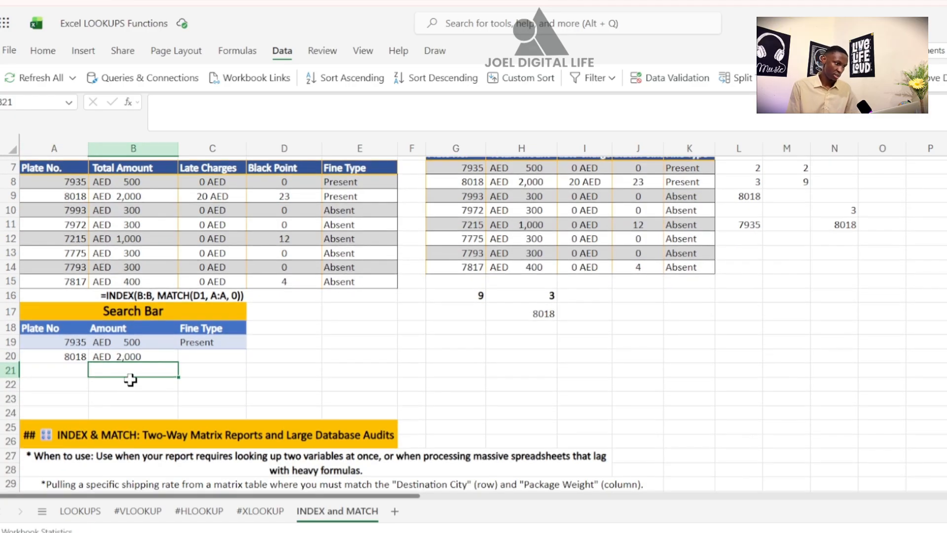
{"action": "type", "text": "="}
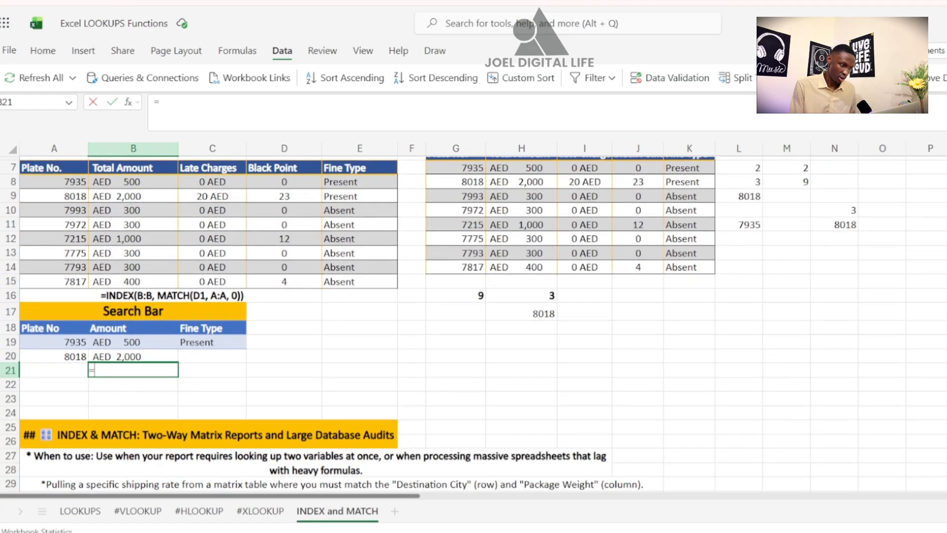
{"action": "type", "text": "ind"}
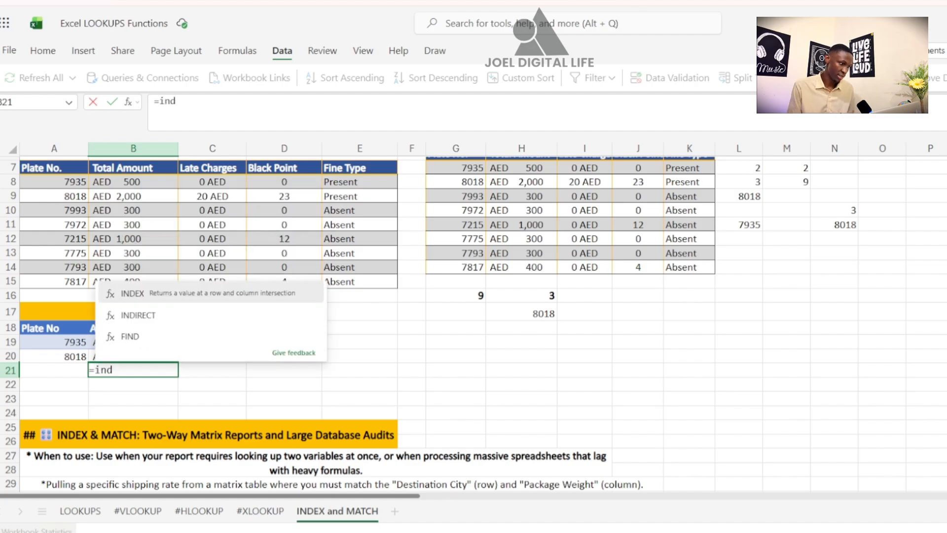
{"action": "left_click", "coordinate": [127, 294]}
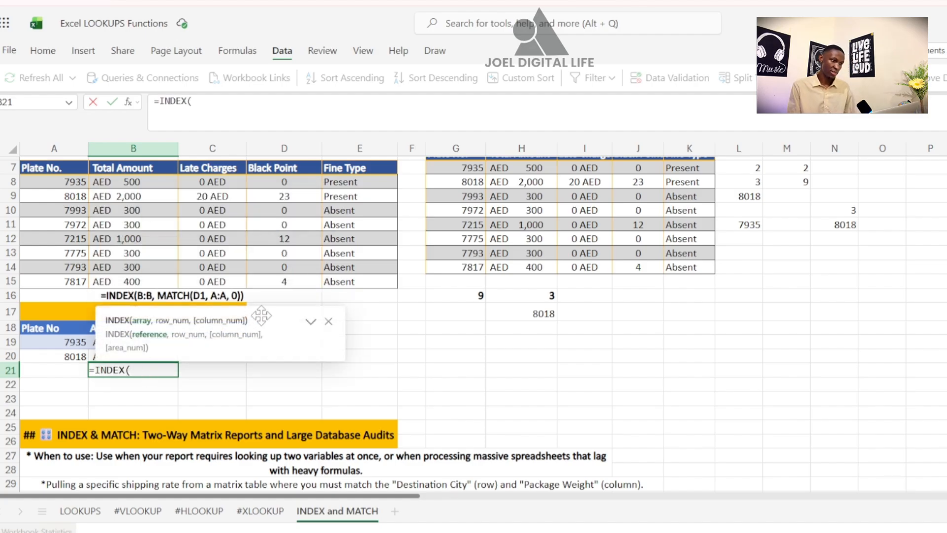
{"action": "mouse_move", "coordinate": [262, 316]}
{"action": "left_mouse_down"}
{"action": "mouse_move", "coordinate": [348, 366]}
{"action": "mouse_move", "coordinate": [420, 366]}
{"action": "left_mouse_up"}
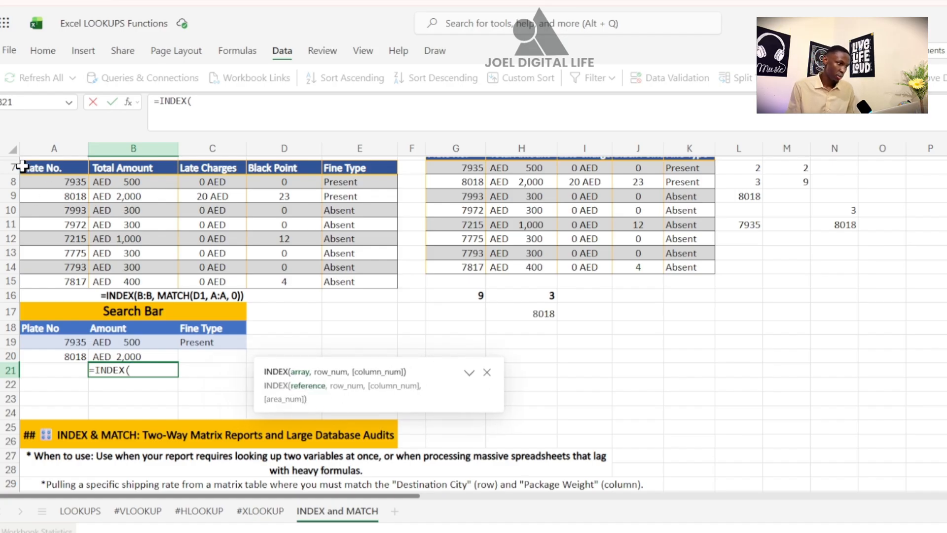
{"action": "left_click_drag", "start_coordinate": [22, 167], "coordinate": [370, 280]}
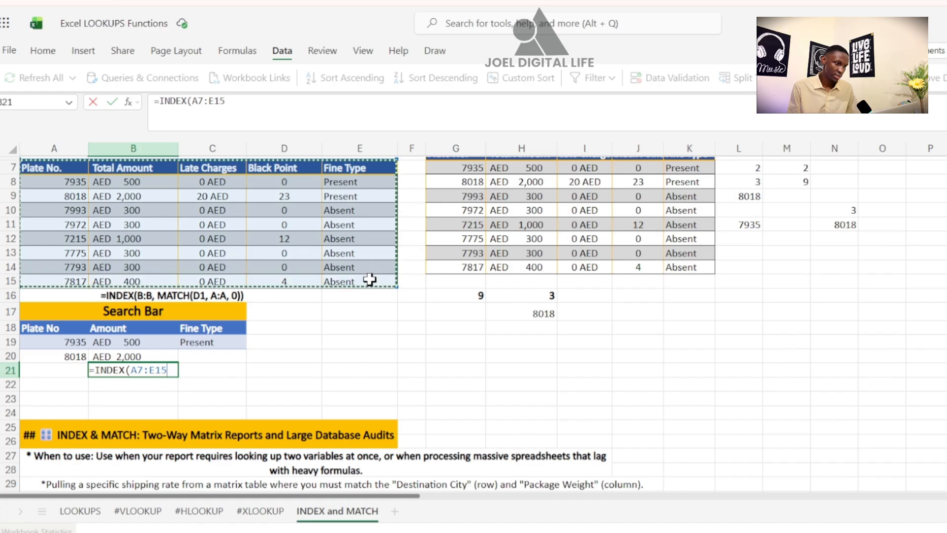
{"action": "type", "text": ","}
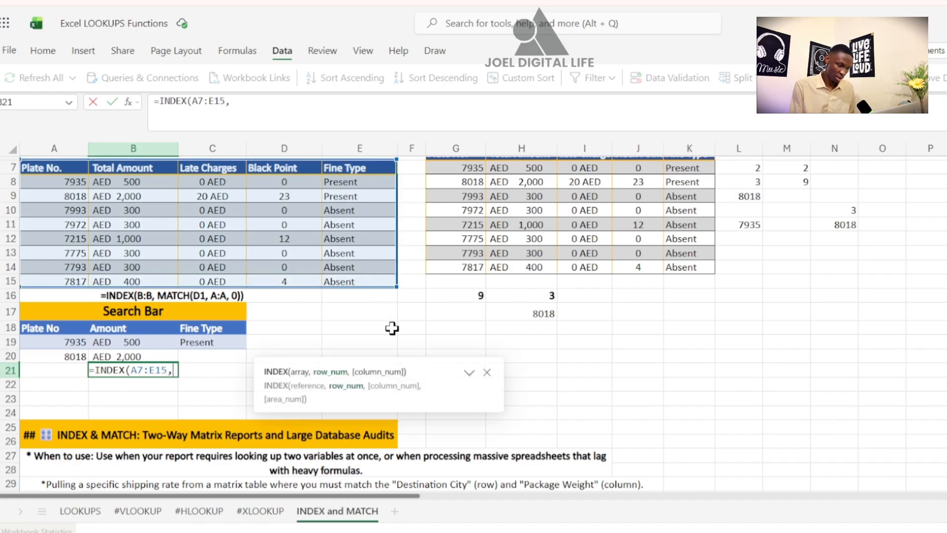
Step: Nest MATCH(A21,A7:A15,0) as the row number of the INDEX formula, set the column number to 2, and enter the formula
{"action": "type", "text": "matc"}
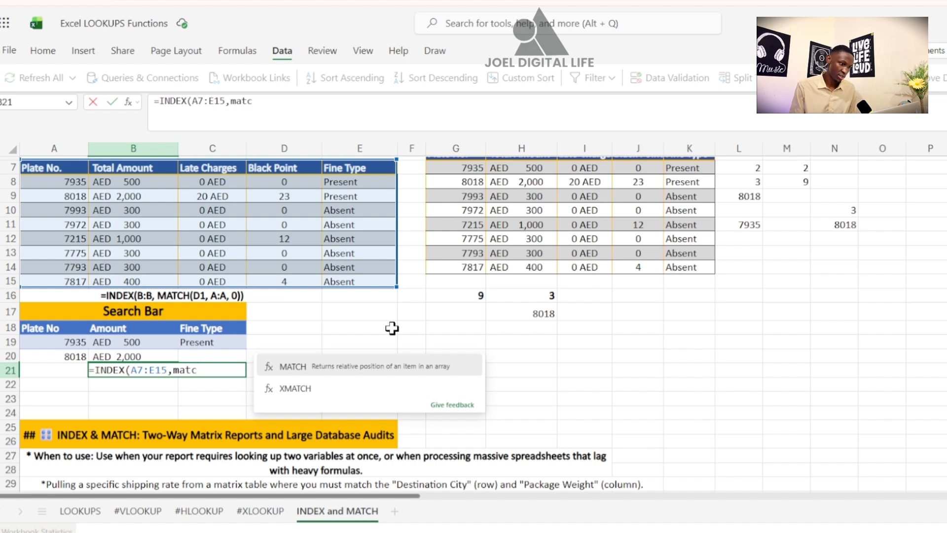
{"action": "left_click", "coordinate": [289, 369]}
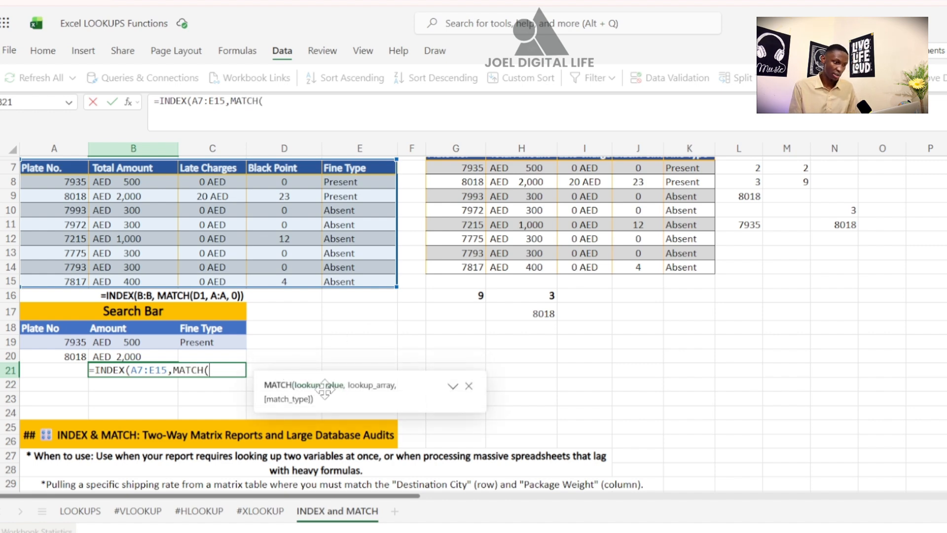
{"action": "left_click", "coordinate": [72, 370]}
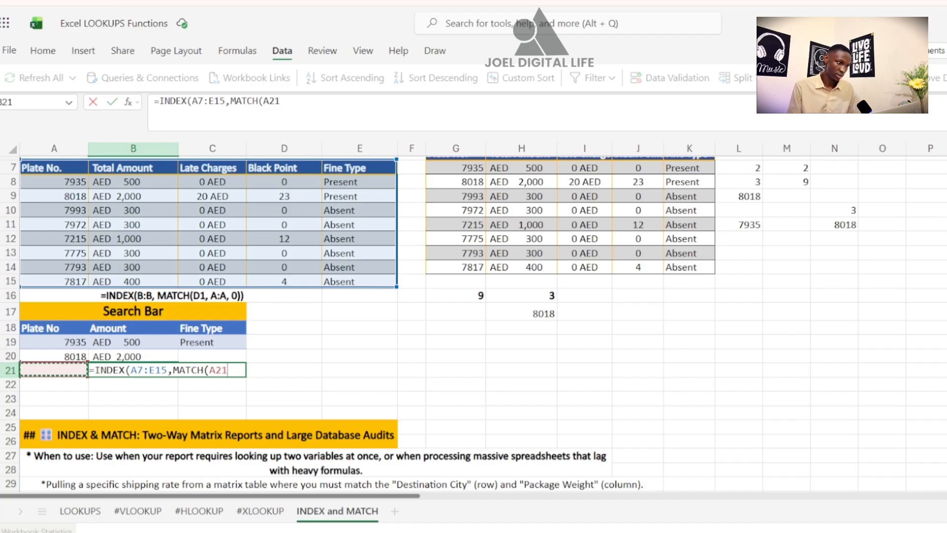
{"action": "left_click", "coordinate": [322, 123]}
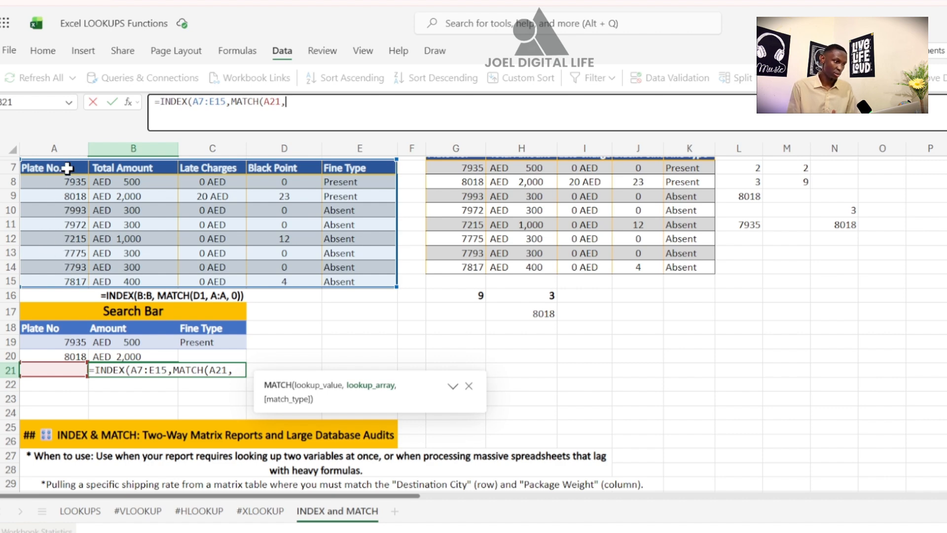
{"action": "left_click_drag", "start_coordinate": [68, 170], "coordinate": [74, 281]}
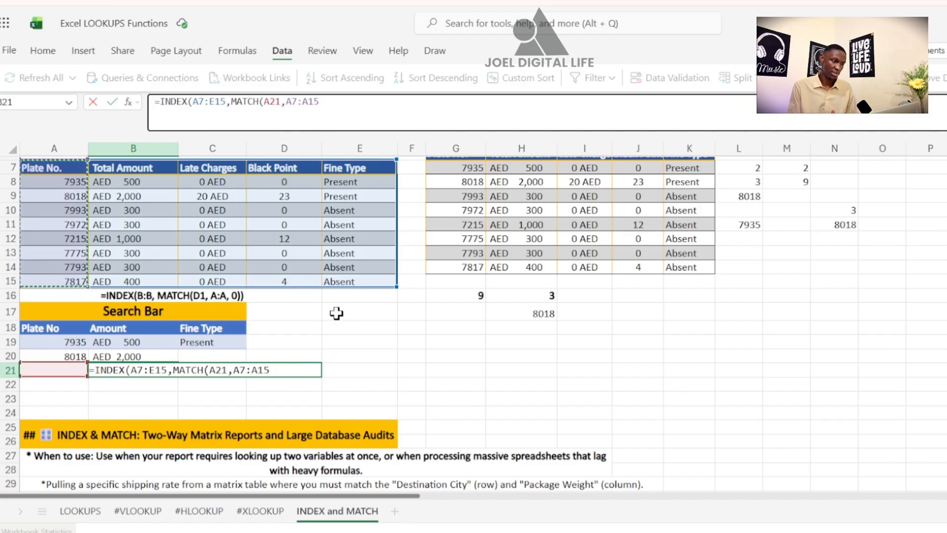
{"action": "type", "text": ","}
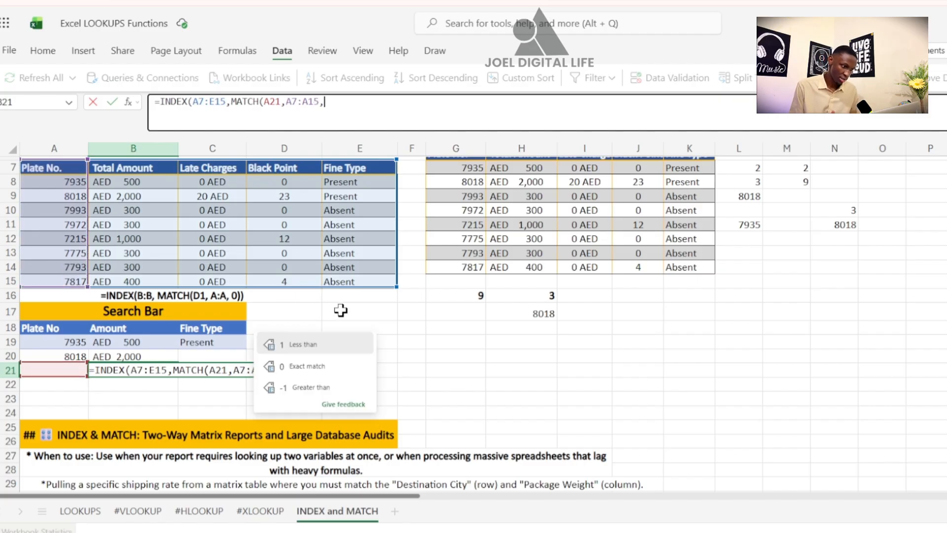
{"action": "left_click", "coordinate": [282, 366]}
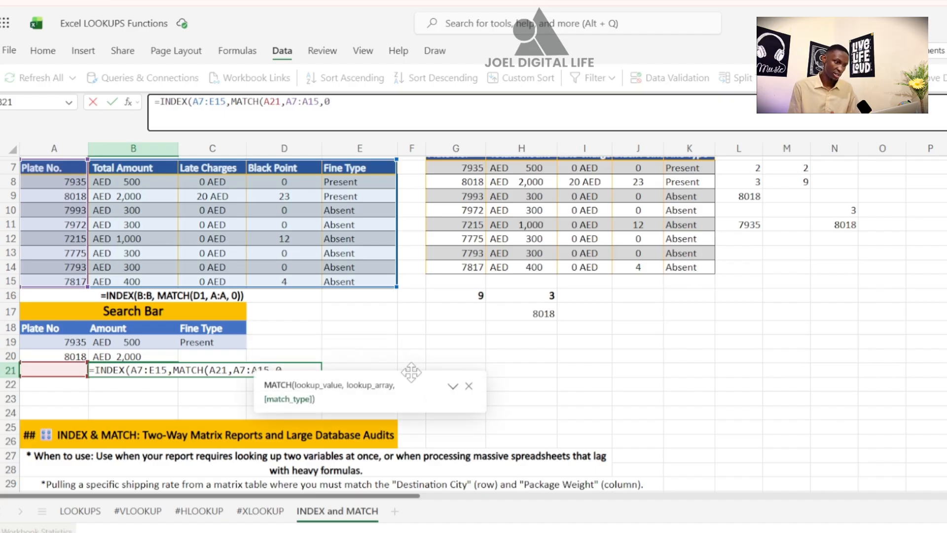
{"action": "left_click_drag", "start_coordinate": [413, 377], "coordinate": [431, 393]}
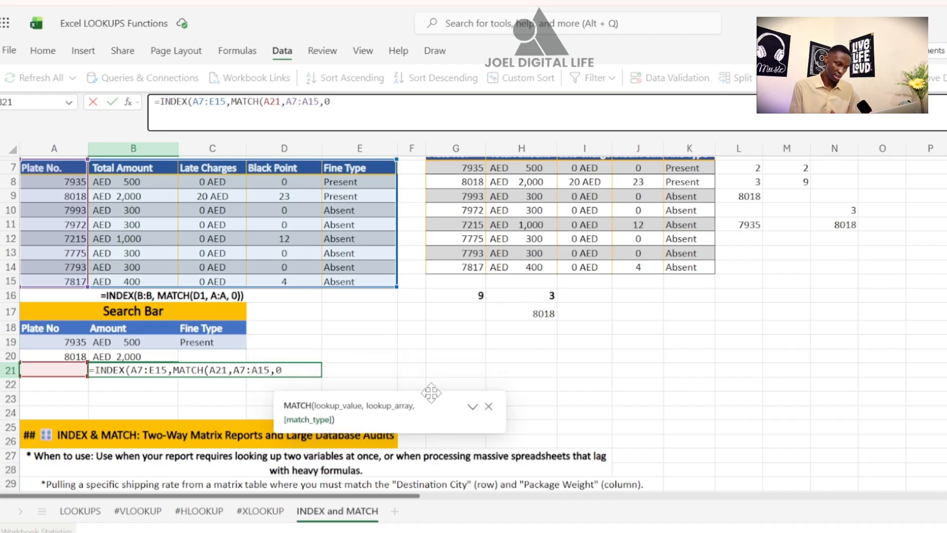
{"action": "type", "text": ")"}
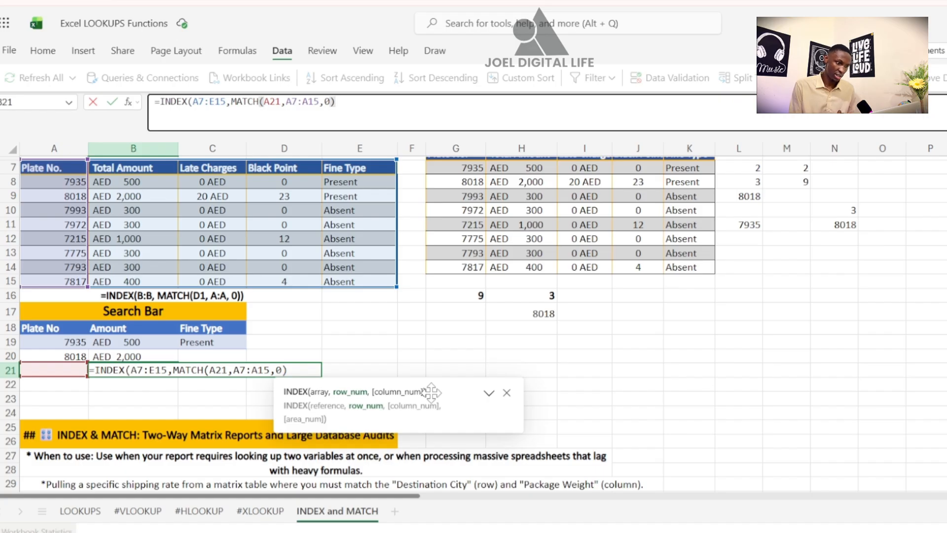
{"action": "type", "text": ",2)"}
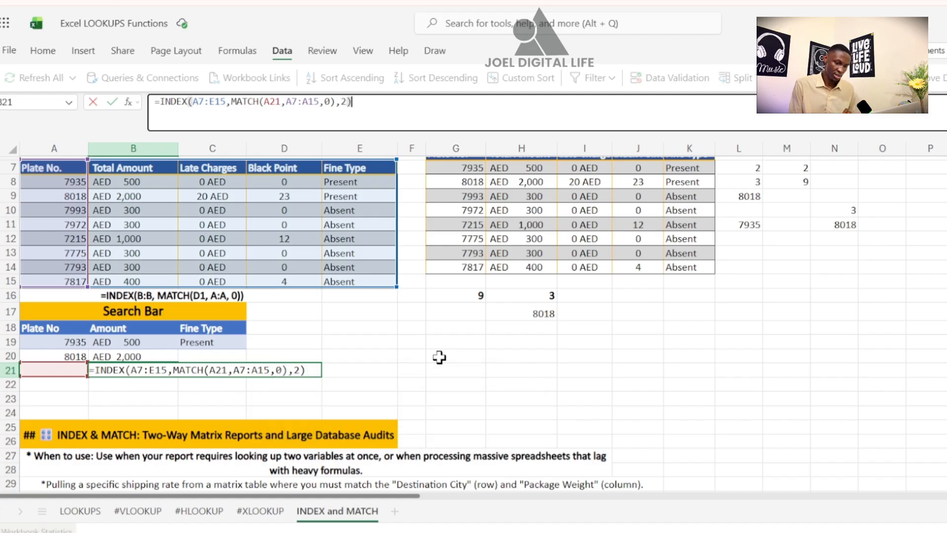
{"action": "key", "text": "Return"}
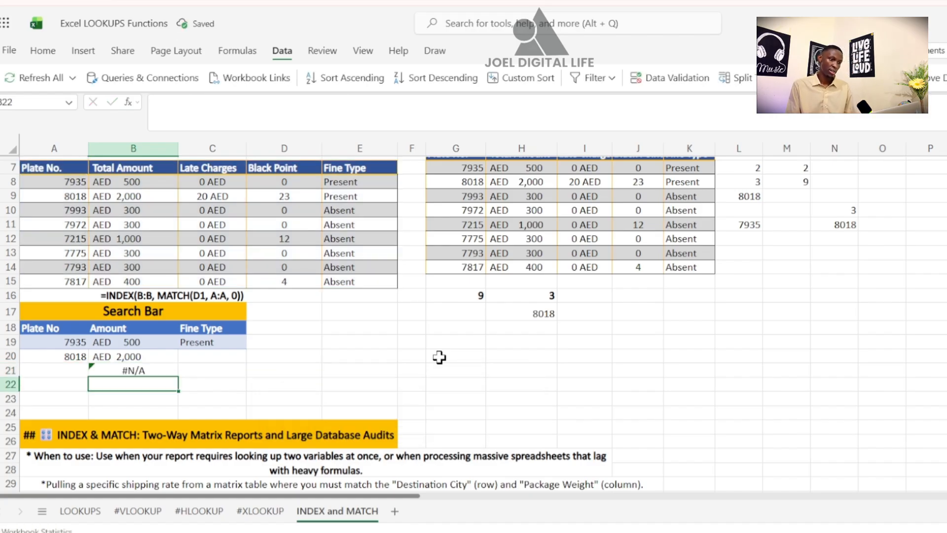
Step: Enter plate number 7935 in A21 and check the amount that B21 looks up
{"action": "left_click", "coordinate": [166, 374]}
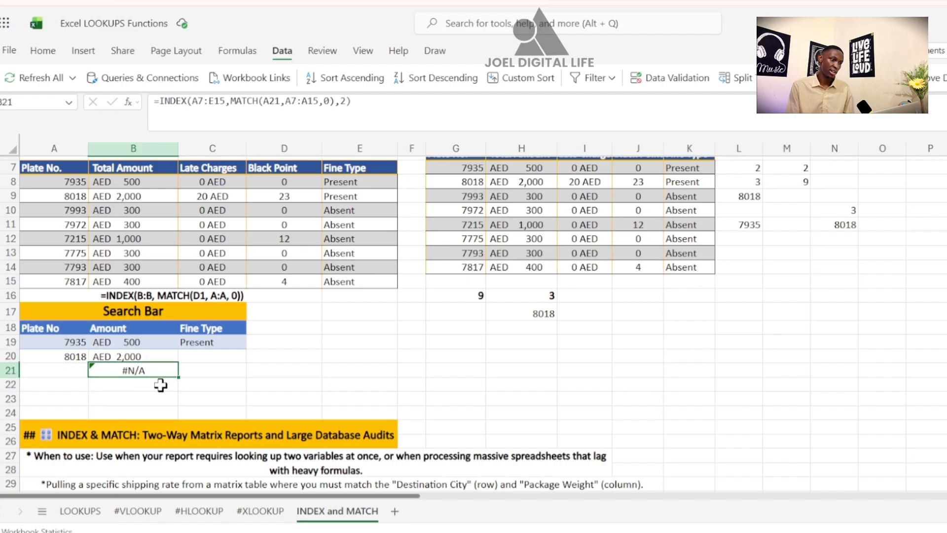
{"action": "left_click", "coordinate": [171, 381]}
{"action": "left_click", "coordinate": [59, 371]}
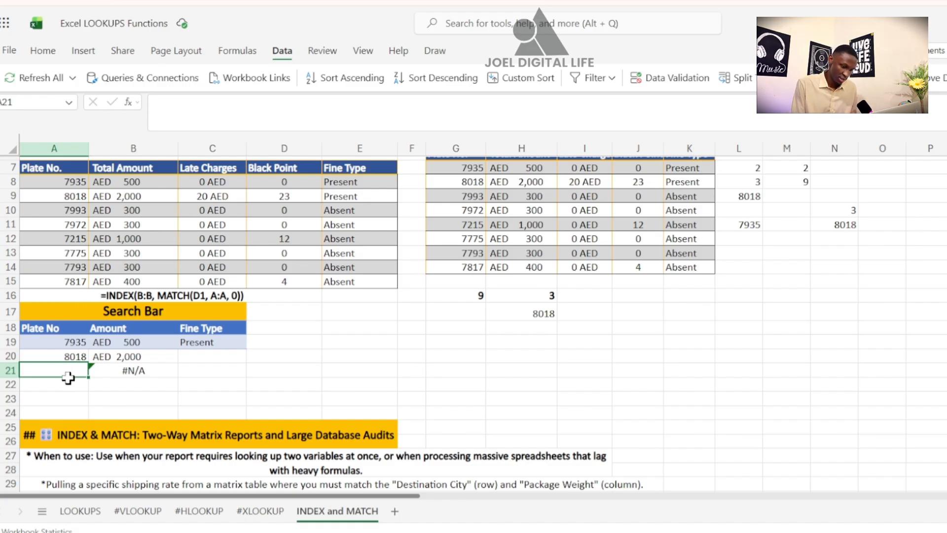
{"action": "type", "text": "7935"}
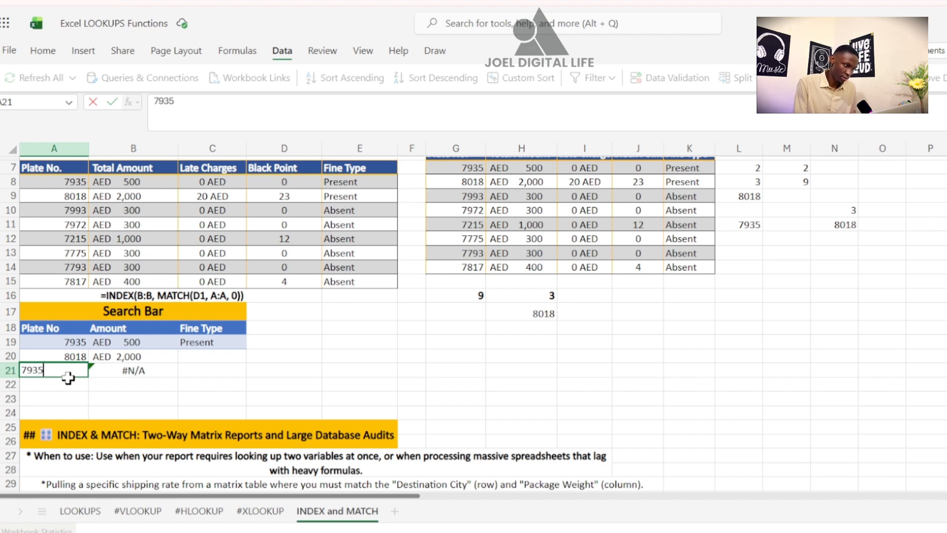
{"action": "key", "text": "Return"}
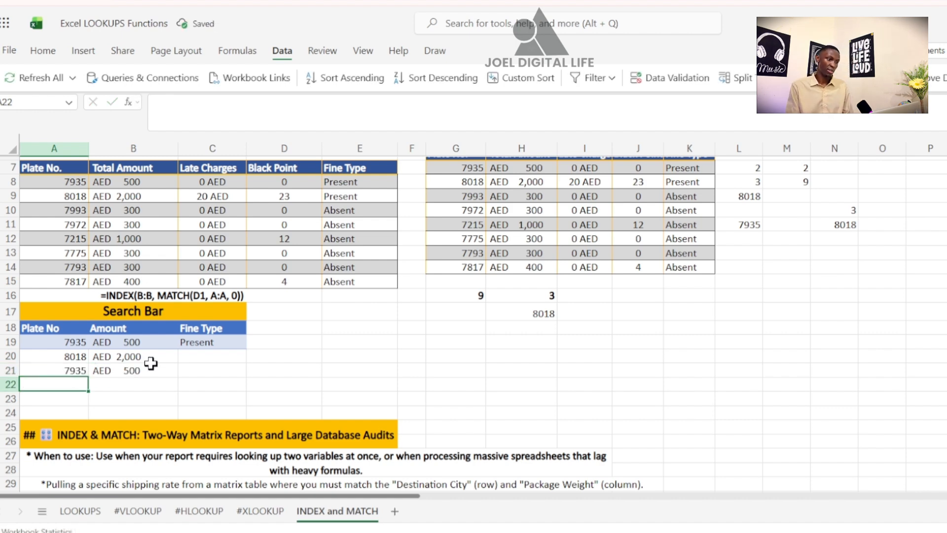
{"action": "left_click", "coordinate": [135, 393]}
{"action": "left_click", "coordinate": [163, 373]}
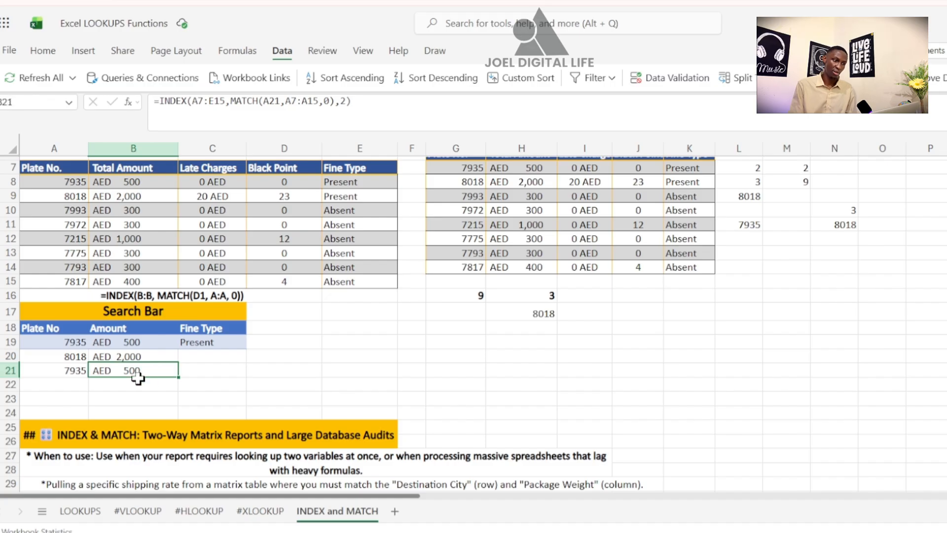
Step: Clear the plate number in A21 and apply List data validation to the cell with =$A$8:$A$15 as its source
{"action": "left_click", "coordinate": [72, 368]}
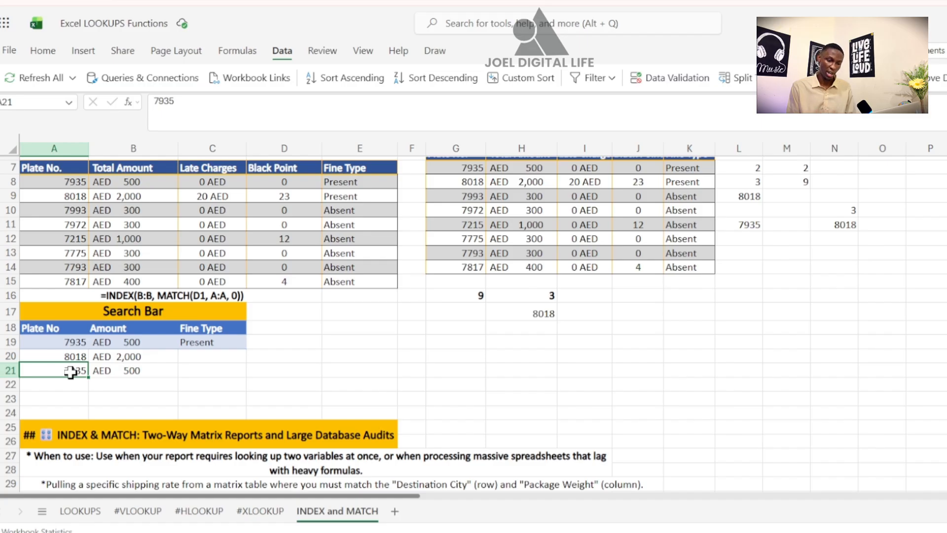
{"action": "key", "text": "Delete"}
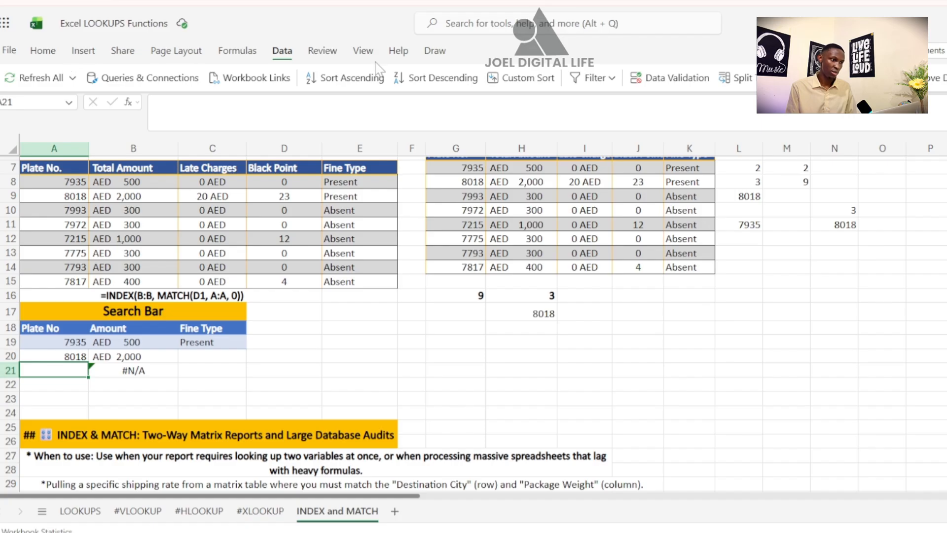
{"action": "left_click", "coordinate": [671, 78]}
{"action": "left_click", "coordinate": [568, 206]}
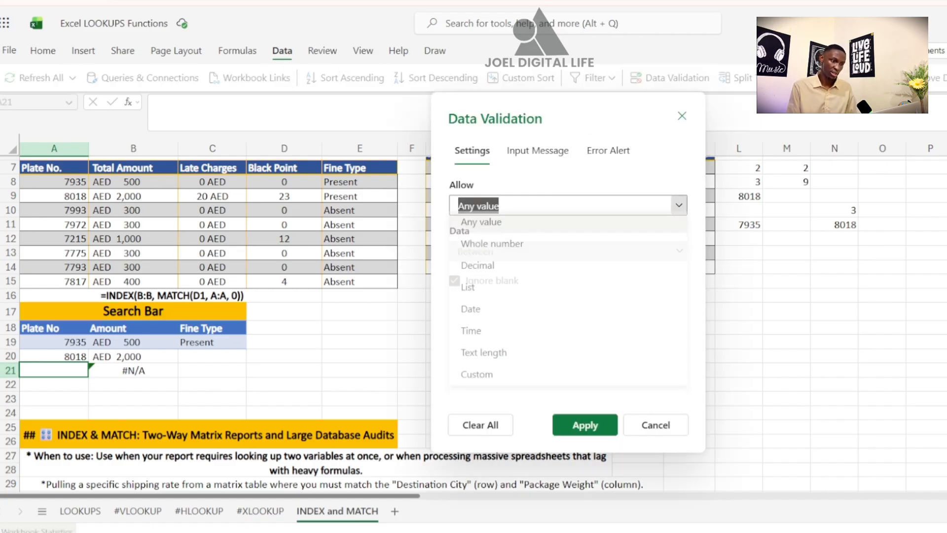
{"action": "left_click", "coordinate": [518, 291]}
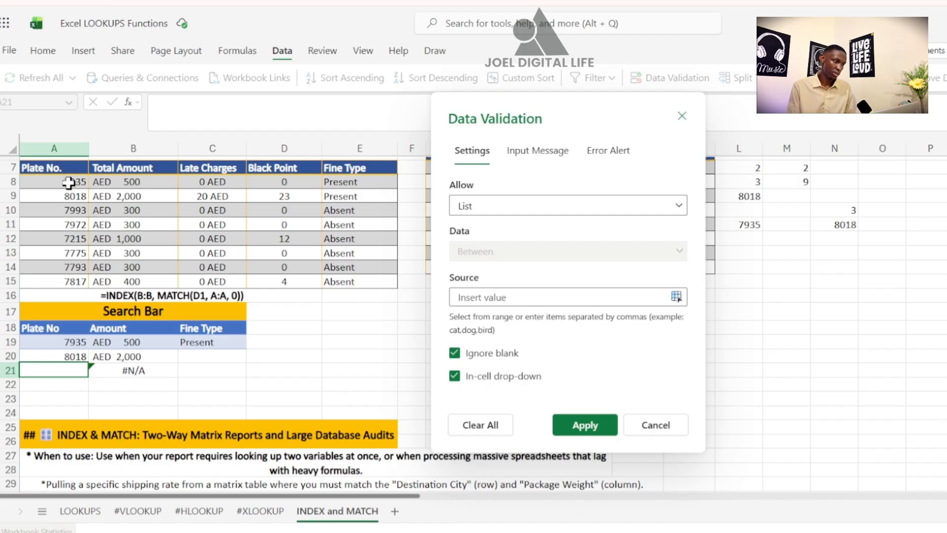
{"action": "left_click_drag", "start_coordinate": [68, 182], "coordinate": [60, 279]}
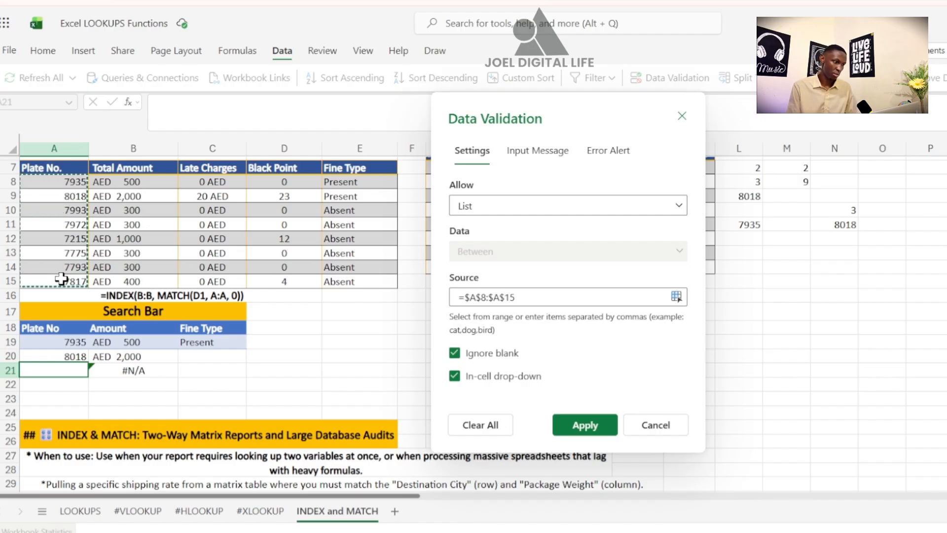
{"action": "left_click", "coordinate": [585, 423]}
{"action": "left_click", "coordinate": [232, 358]}
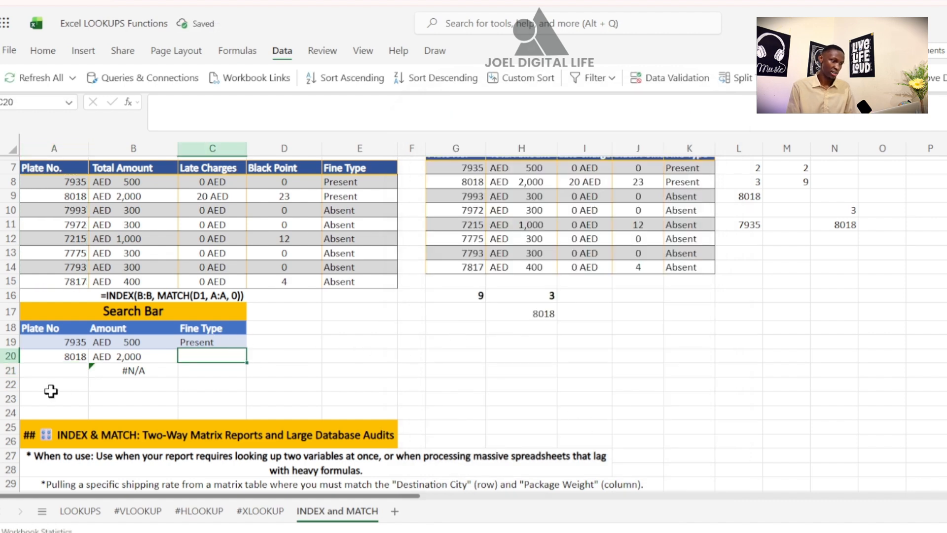
Step: Test the lookup by choosing plate number 7972 and then 7993 from the validation list in A21
{"action": "left_click", "coordinate": [61, 372]}
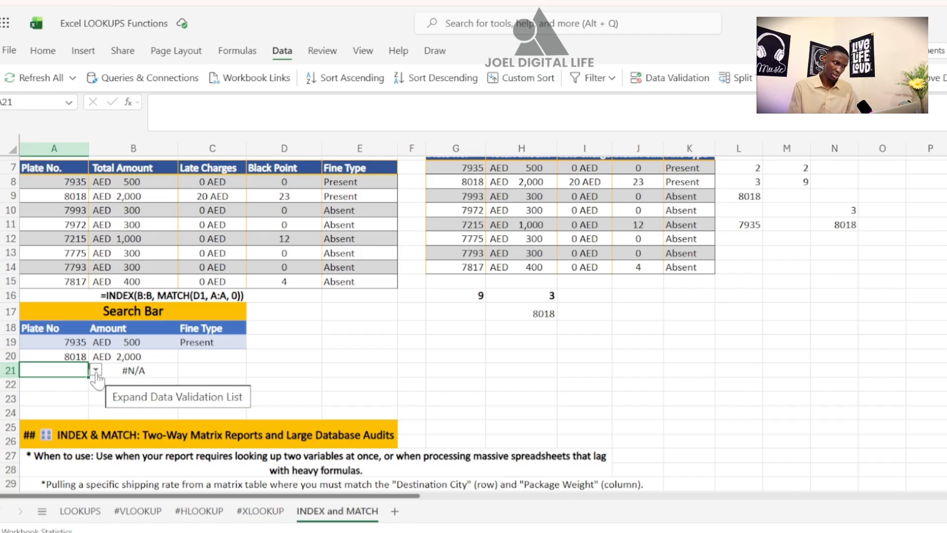
{"action": "left_click", "coordinate": [95, 371]}
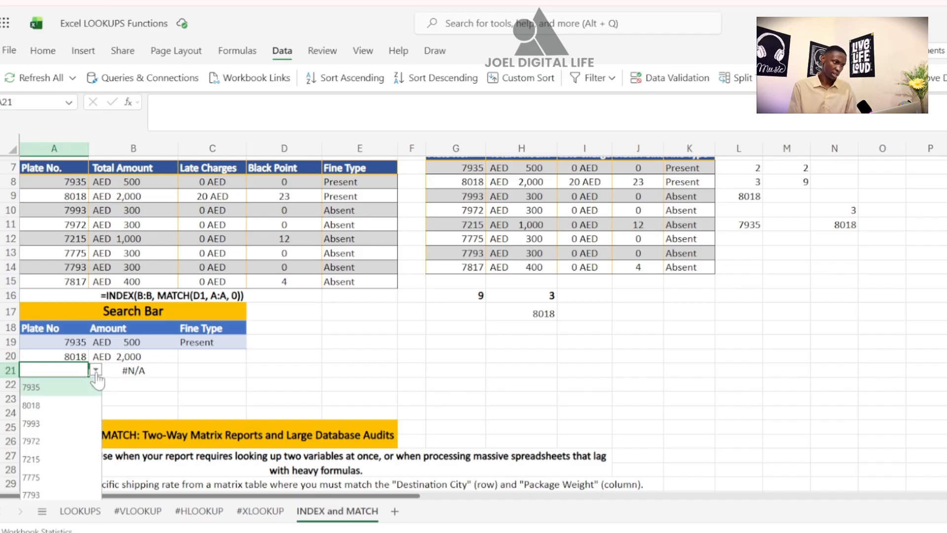
{"action": "left_click", "coordinate": [49, 442]}
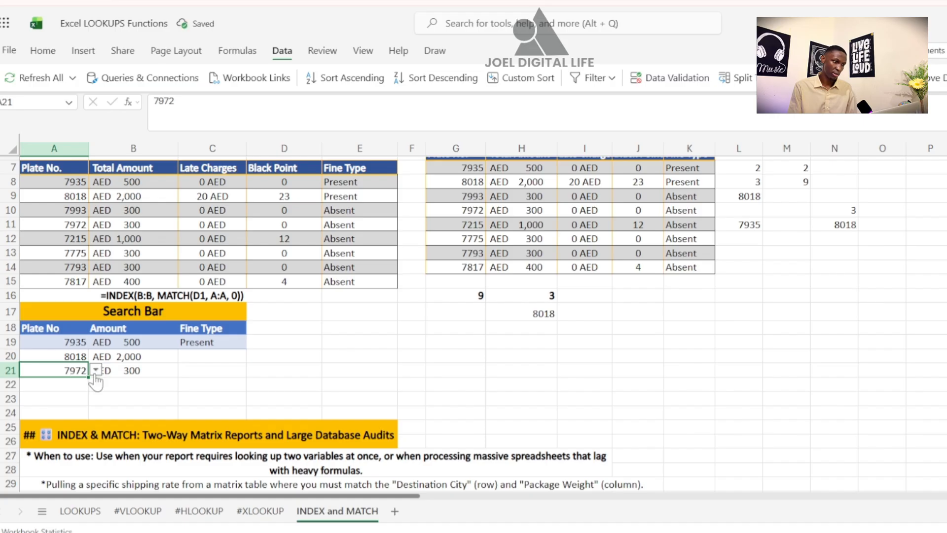
{"action": "left_click", "coordinate": [95, 371]}
{"action": "left_click", "coordinate": [55, 422]}
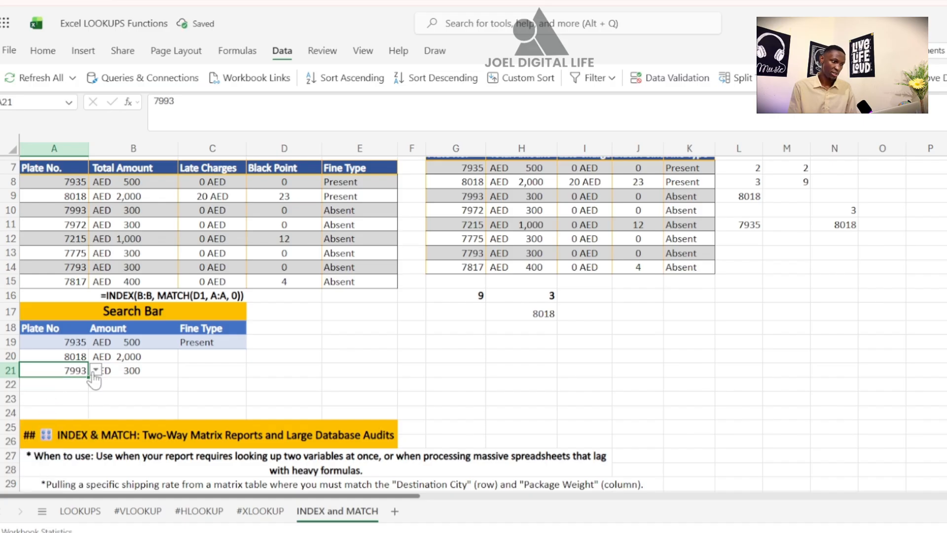
Step: Choose plate number 8018 from the validation list in A21 to test the amount lookup again
{"action": "left_click", "coordinate": [95, 371]}
{"action": "left_click", "coordinate": [52, 408]}
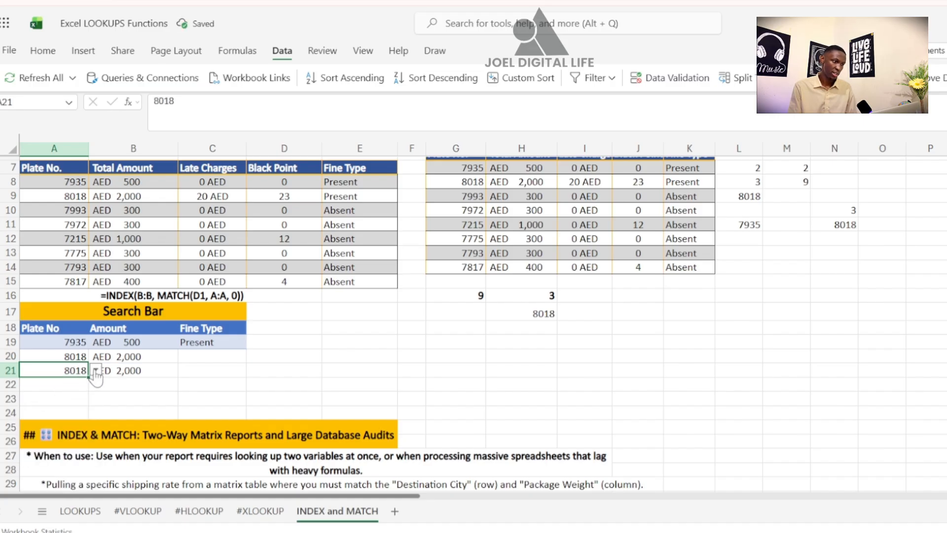
{"action": "left_click", "coordinate": [84, 383]}
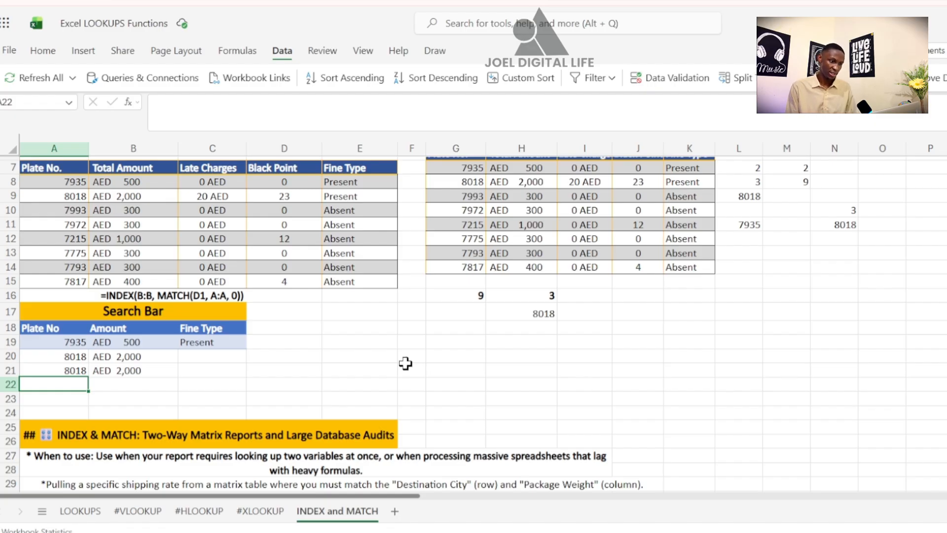
Step: Review the INDEX & MATCH usage notes in rows 27 to 30, covering when to use it, shipping rates and payroll audits
{"action": "scroll", "coordinate": [406, 364], "scroll_direction": "down", "scroll_amount": 2}
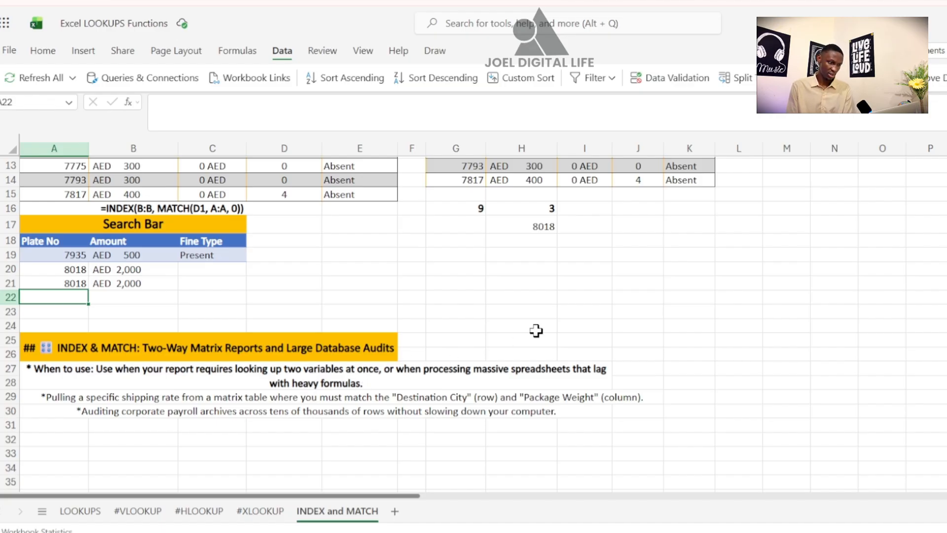
{"action": "left_click", "coordinate": [520, 385]}
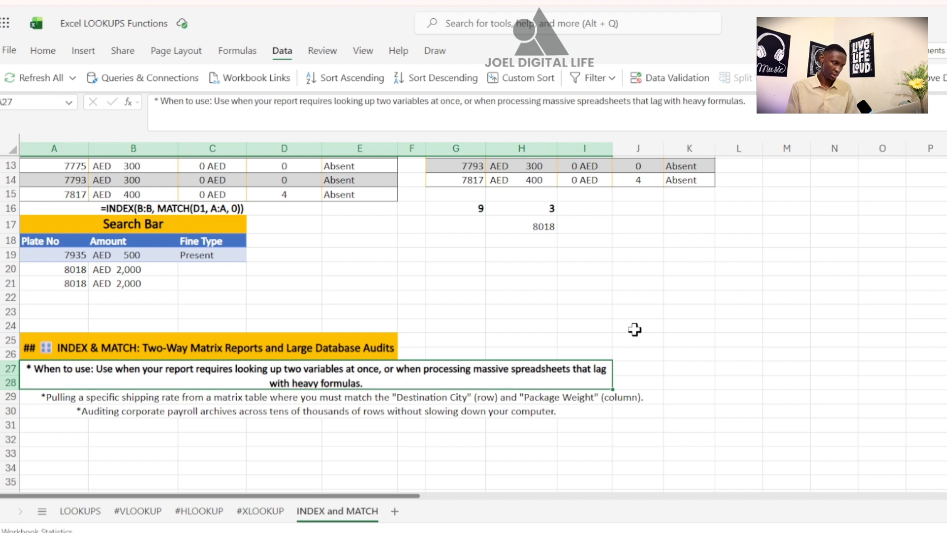
{"action": "left_click", "coordinate": [64, 398]}
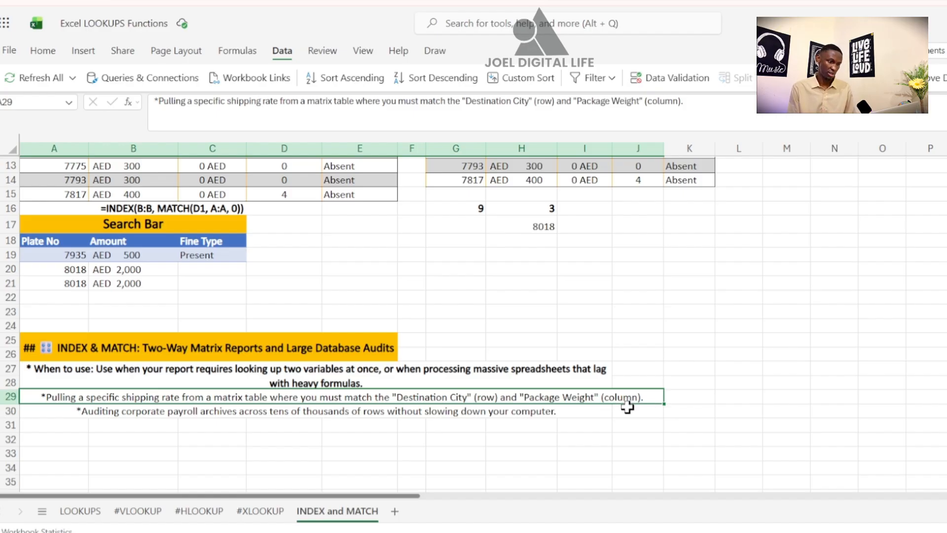
{"action": "left_click", "coordinate": [70, 410]}
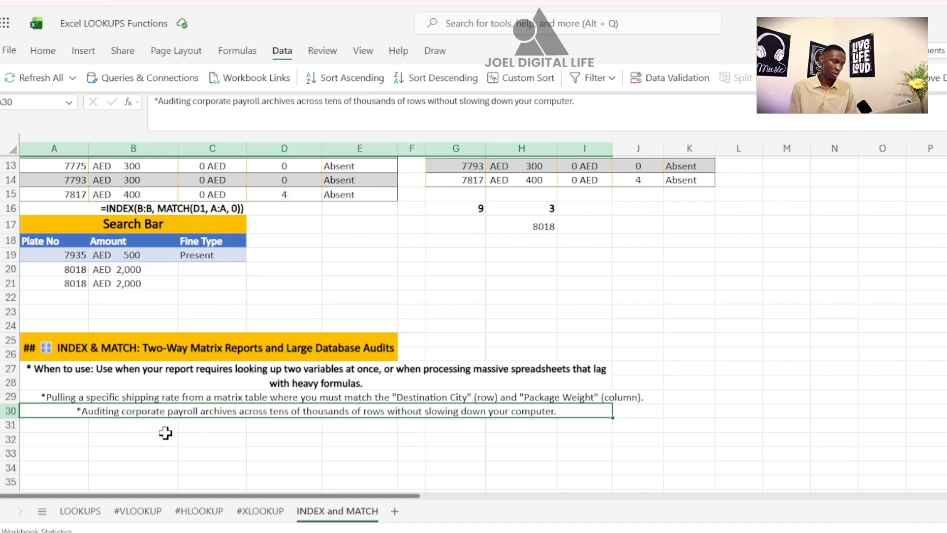